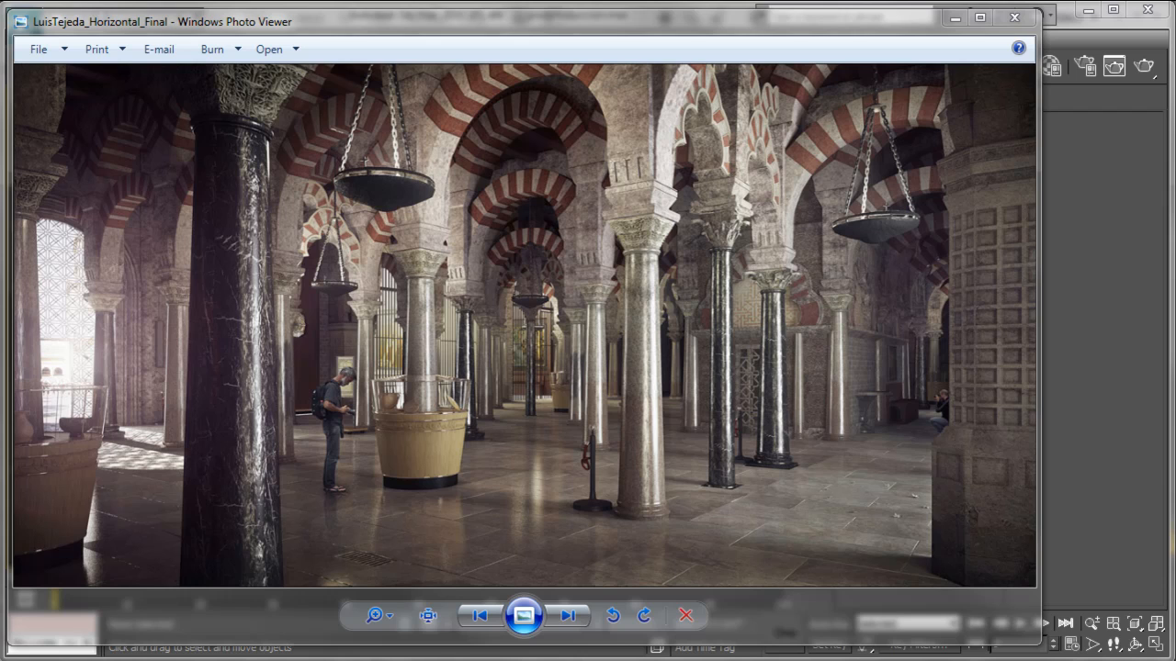
Switch to the Tutorial33_Postproduccion folder and delete the rendering_VRayRefraction image.
click(955, 17)
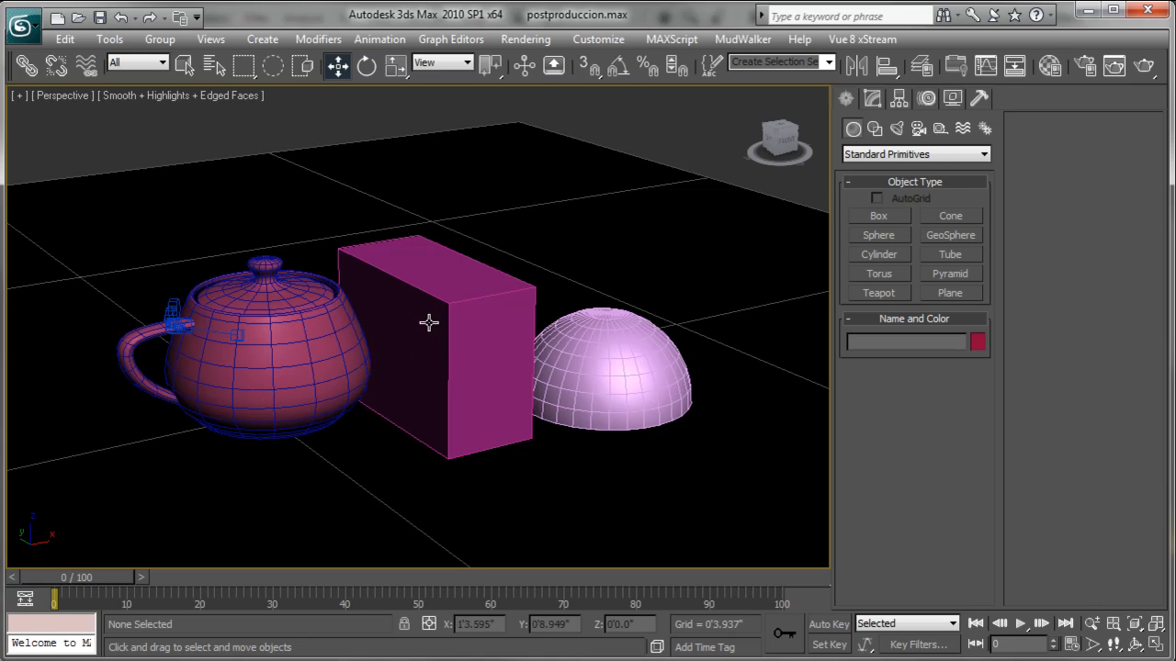
key(alt+Tab)
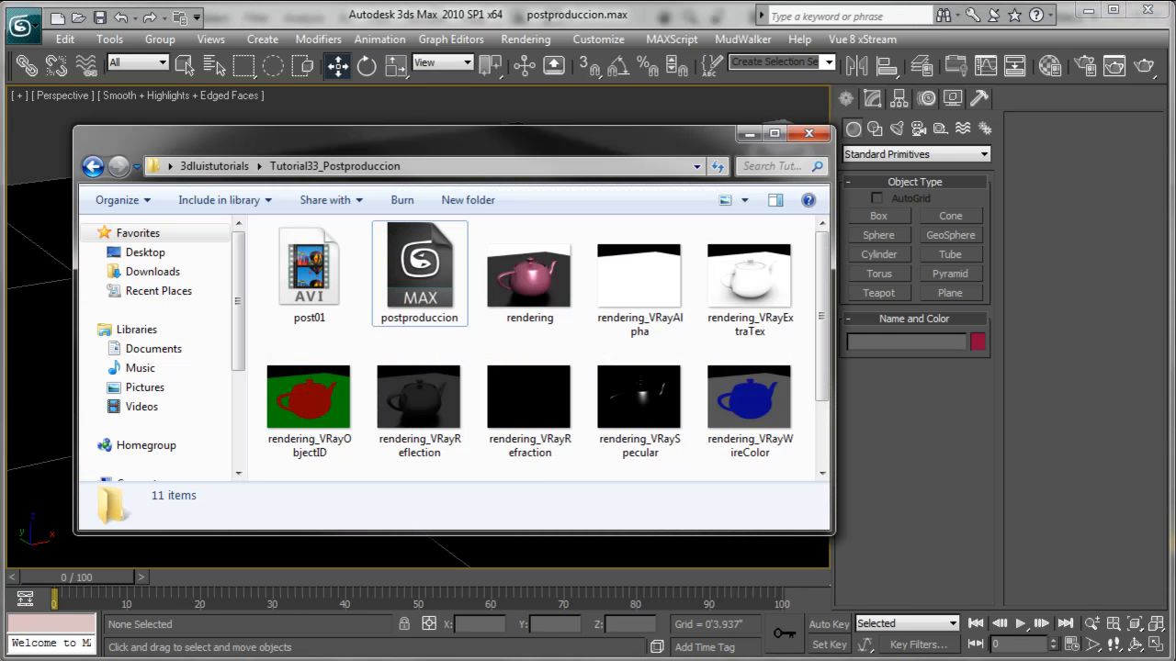
mouse_move(824, 337)
mouse_down()
mouse_move(824, 384)
mouse_move(821, 318)
mouse_up()
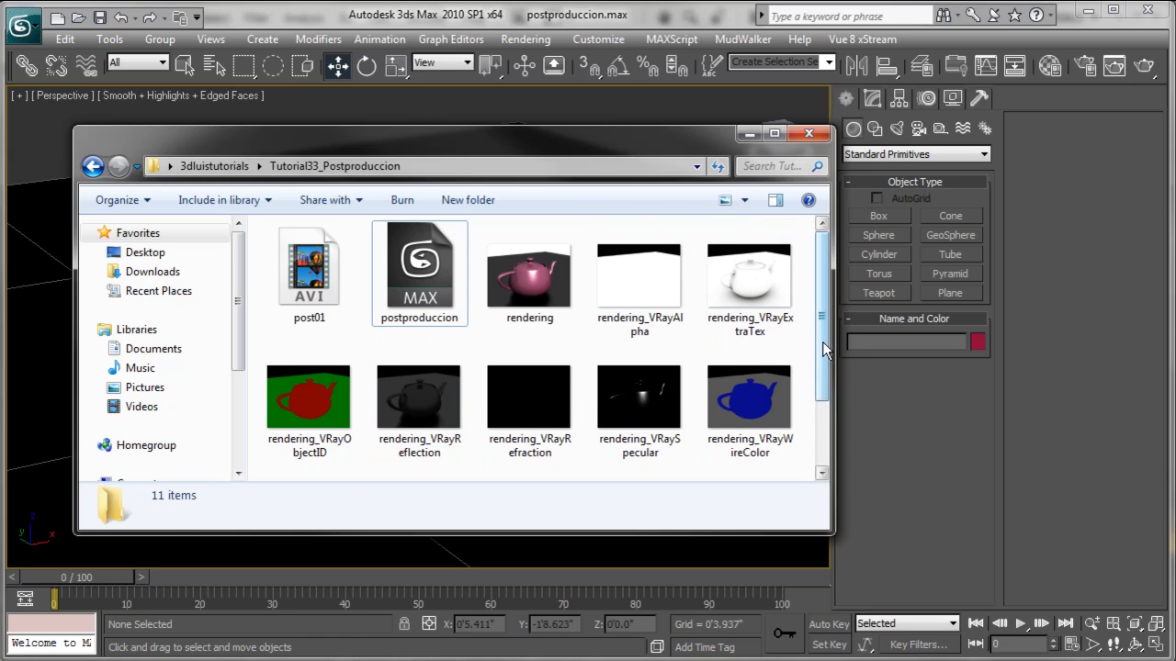
scroll(827, 337, down, 1)
click(542, 376)
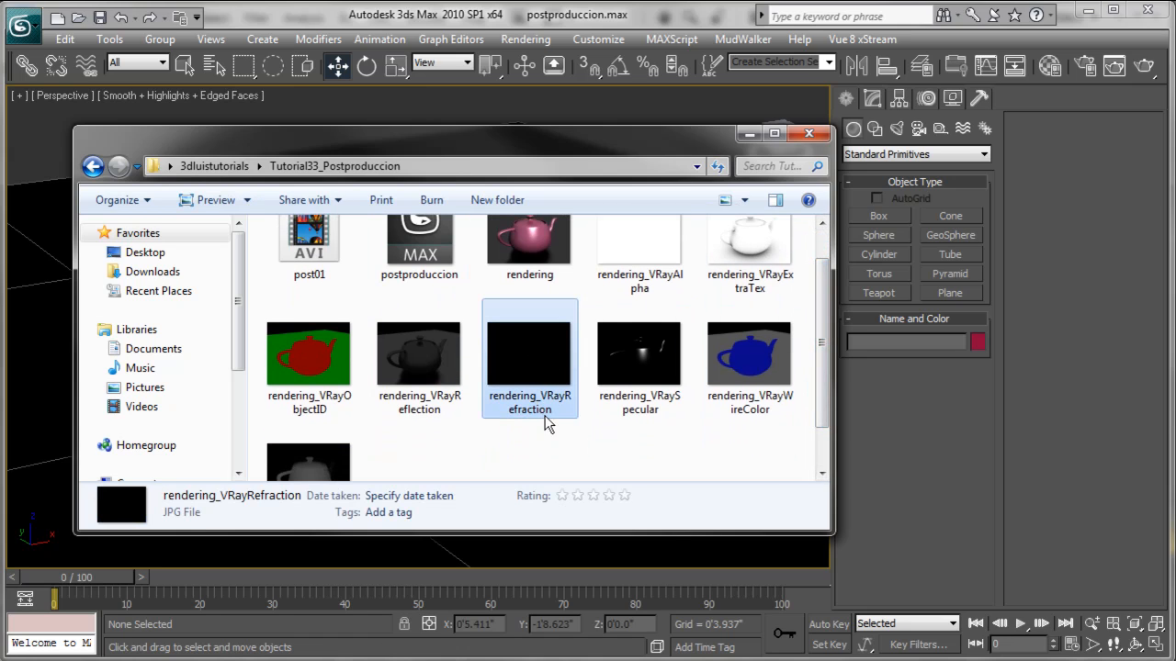
key(Delete)
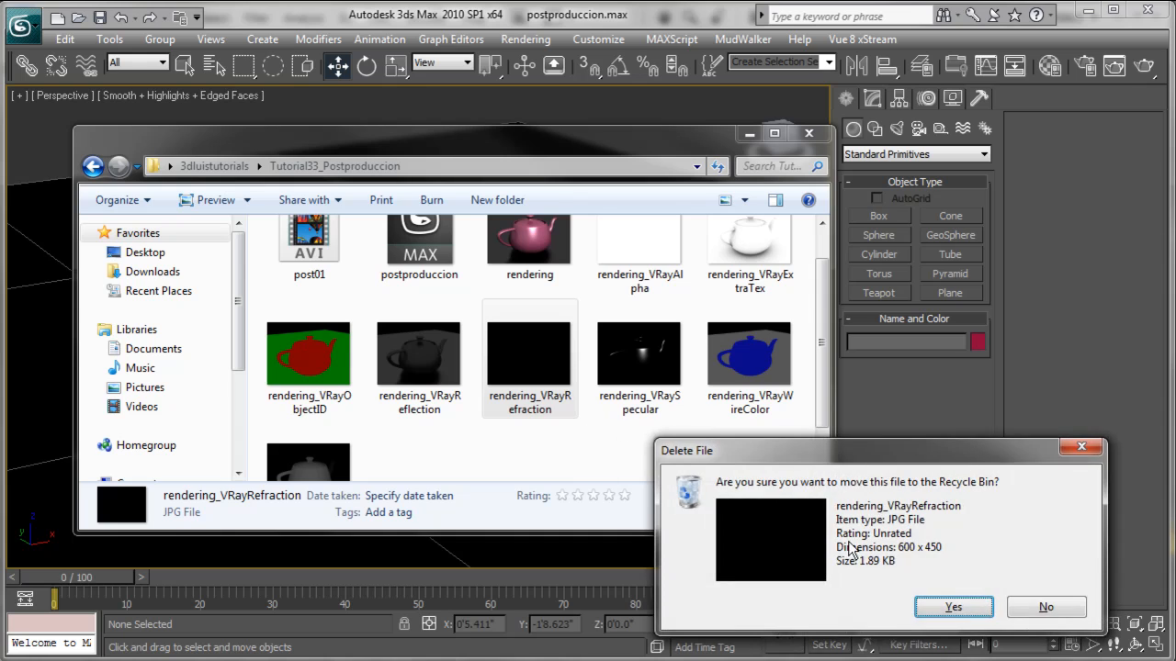
click(951, 608)
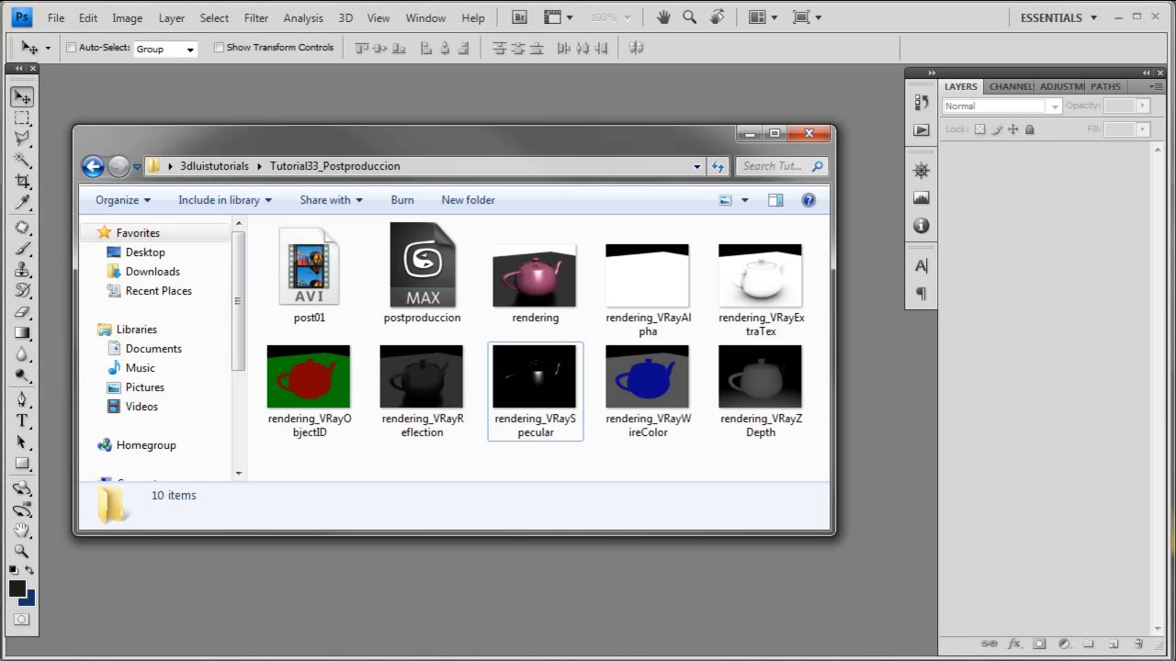
Open the rendering image and all seven remaining VRay pass images from the folder in Photoshop.
click(542, 285)
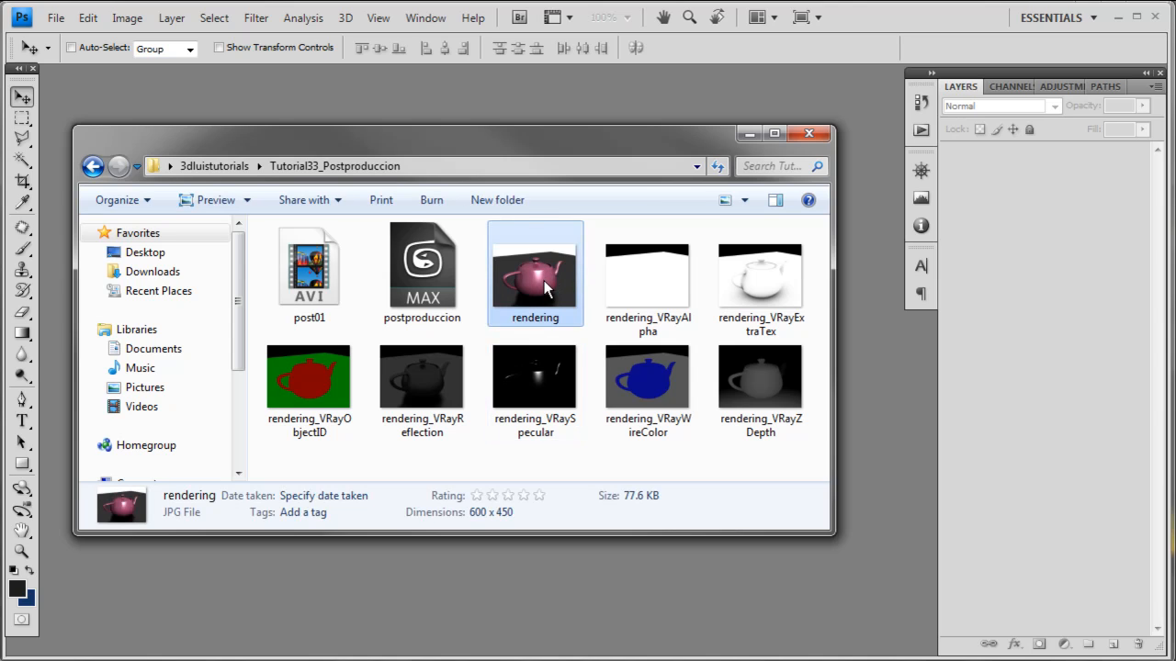
shift+click(762, 388)
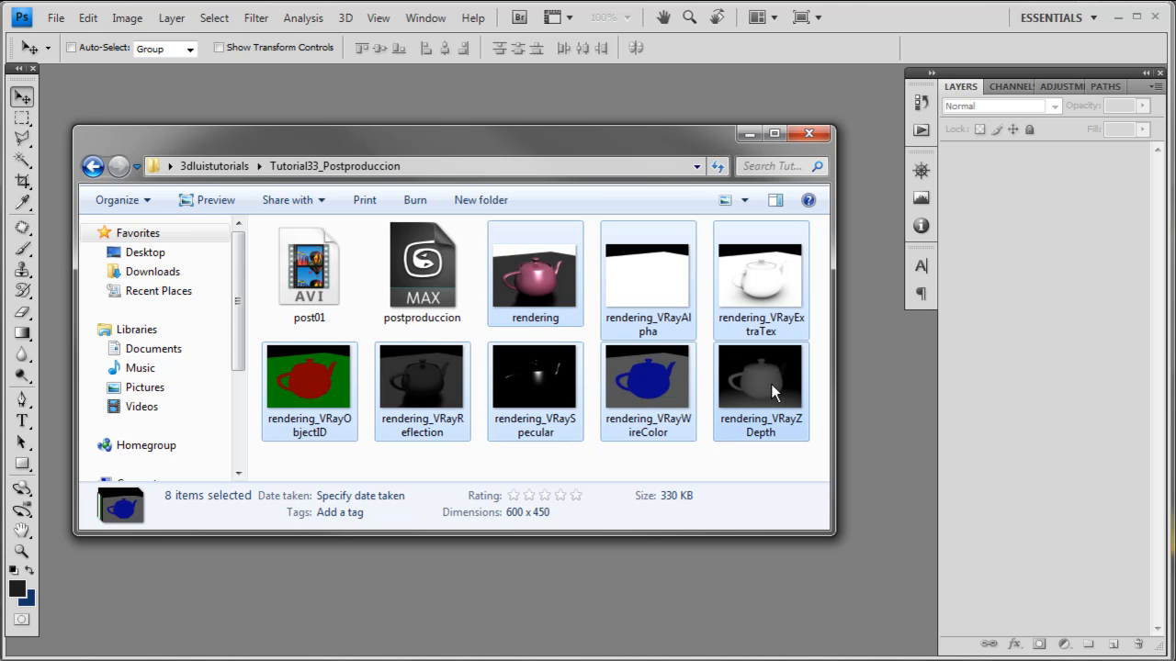
drag(770, 386, 974, 399)
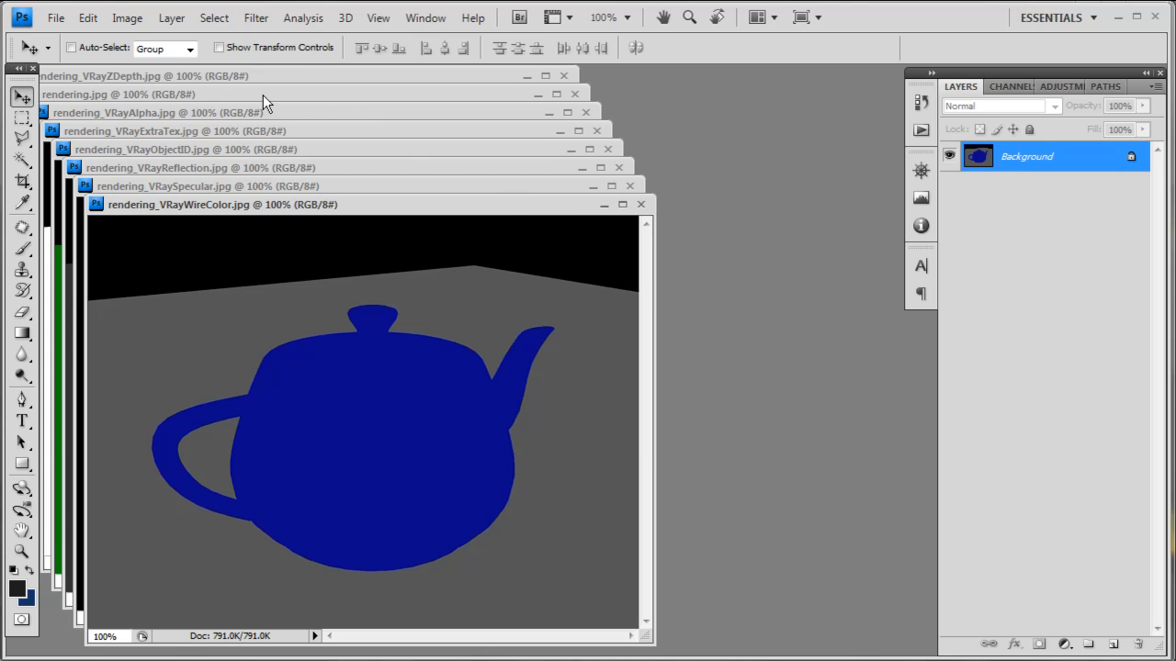
Move the rendering.jpg window clear of the other images and convert its locked Background into a regular layer.
drag(263, 95, 593, 183)
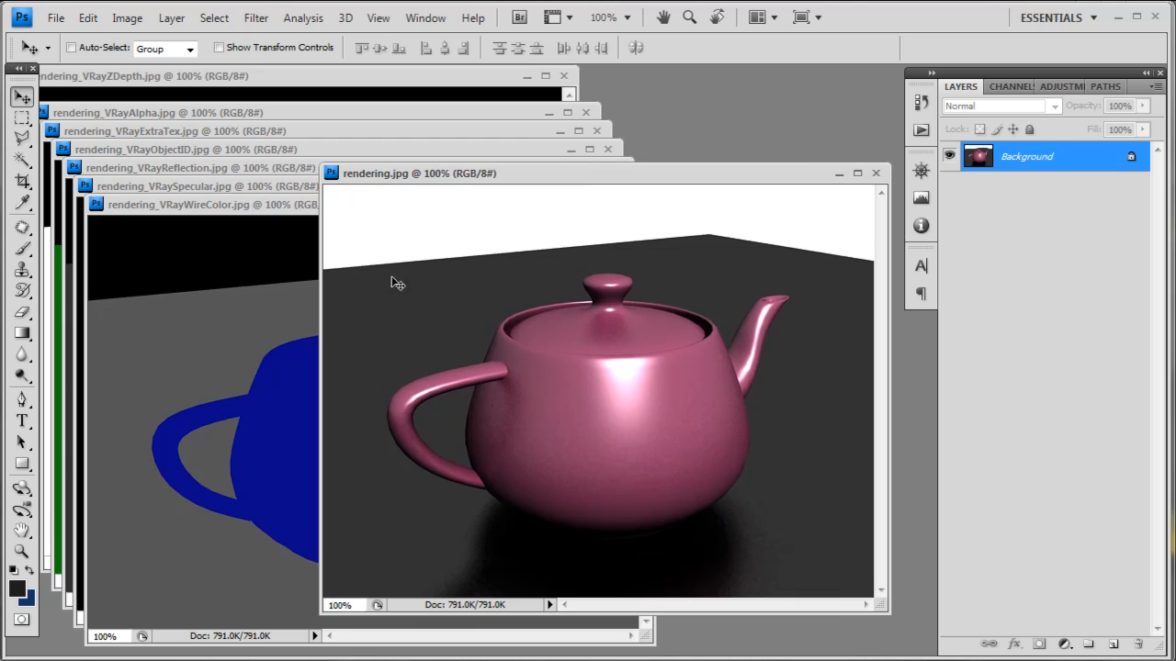
click(291, 323)
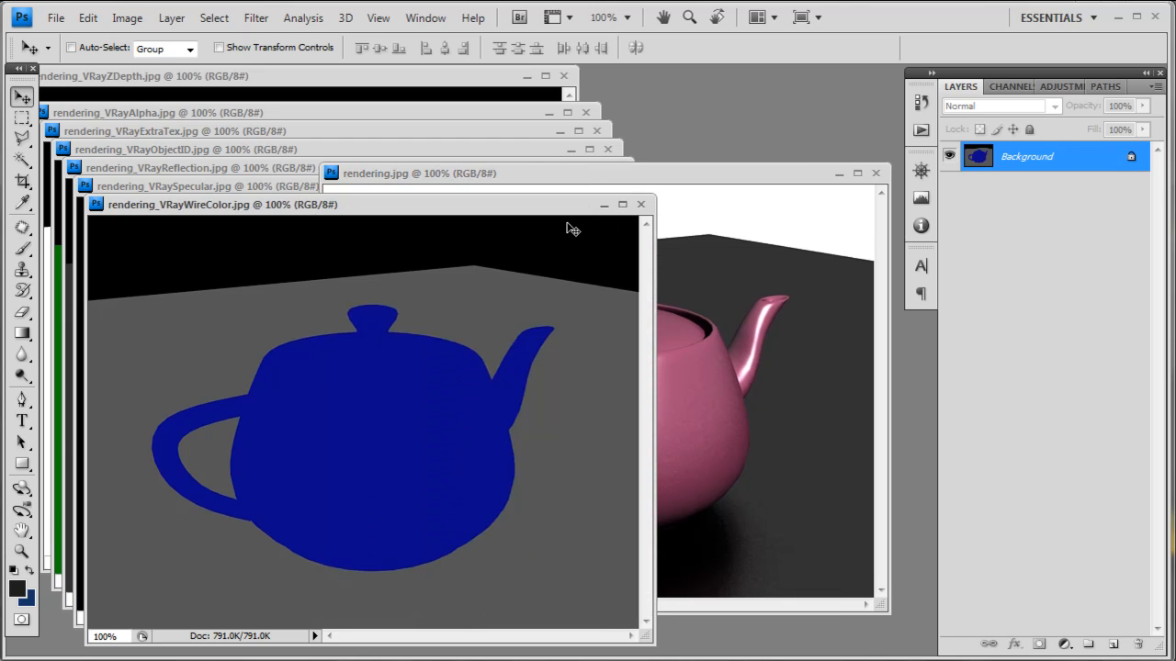
click(703, 264)
drag(768, 179, 767, 185)
drag(1095, 156, 1137, 644)
key(ctrl+j)
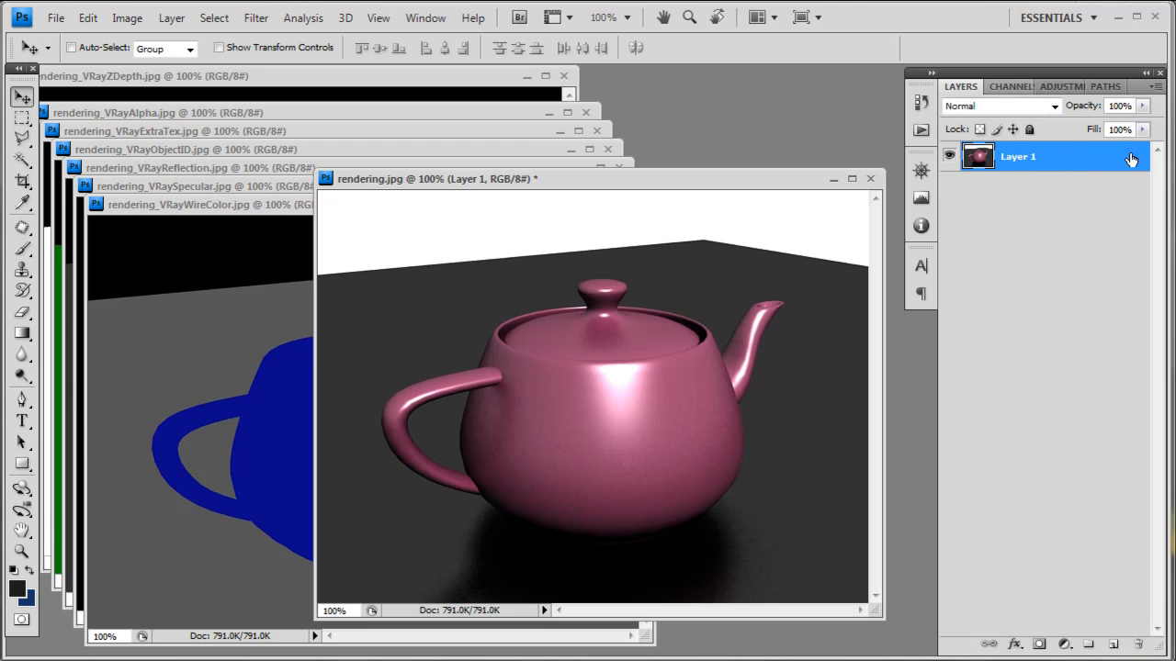
drag(746, 180, 748, 189)
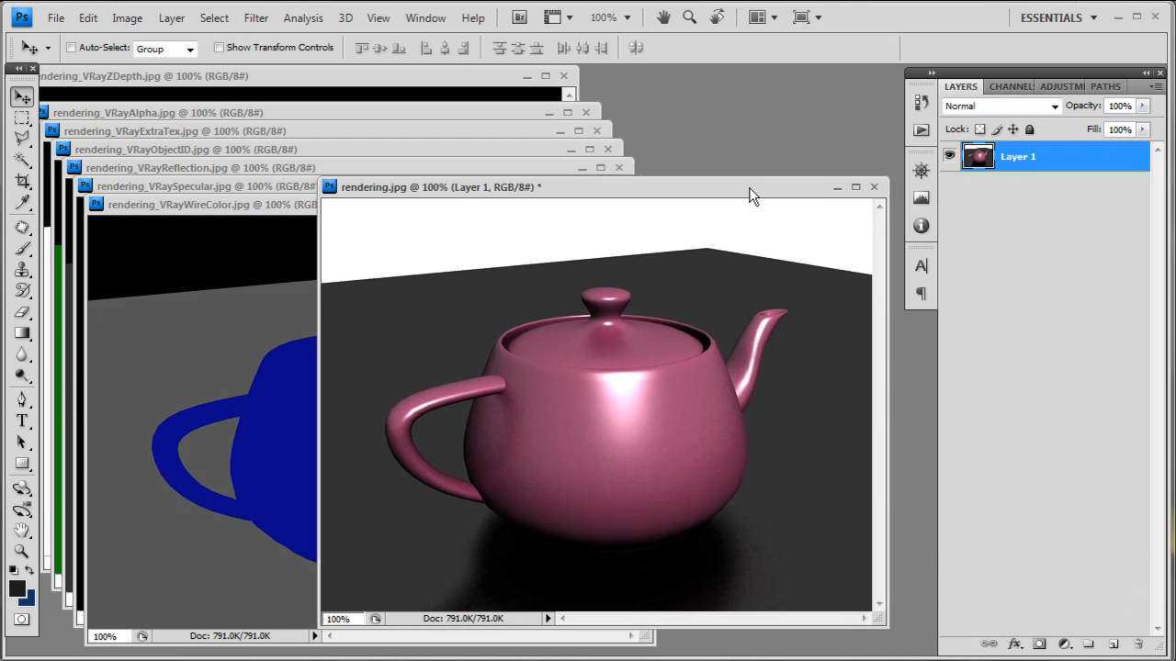
Copy the rendering_VRayWireColor image into rendering.jpg as an aligned layer and close the source image.
click(304, 376)
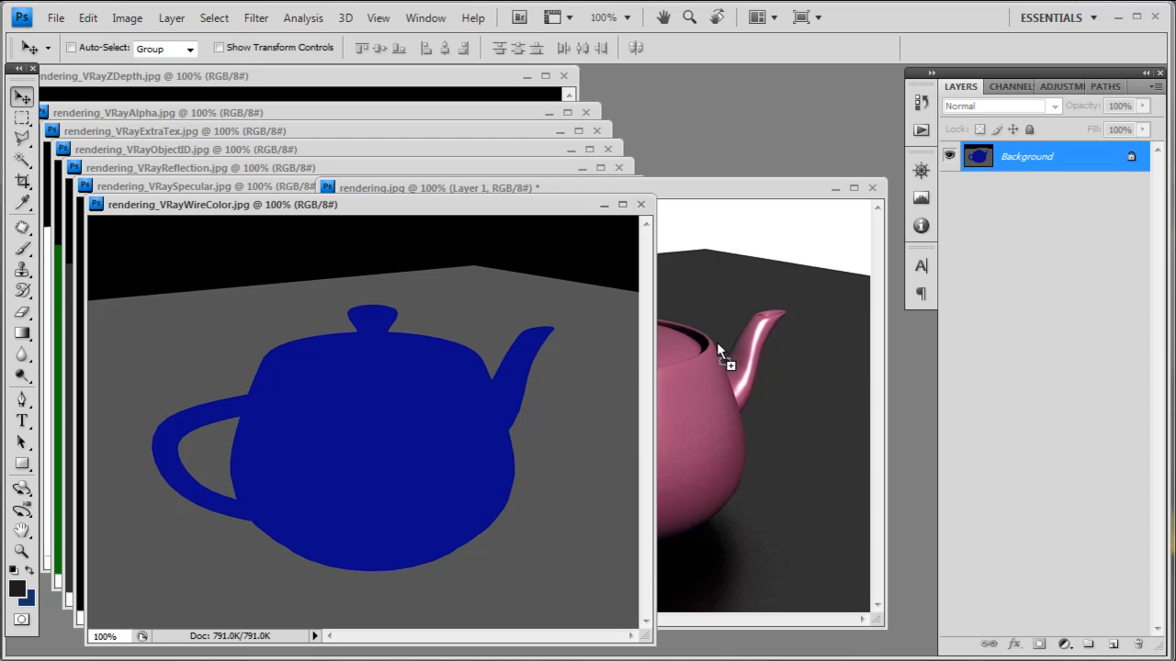
drag(718, 345, 724, 355)
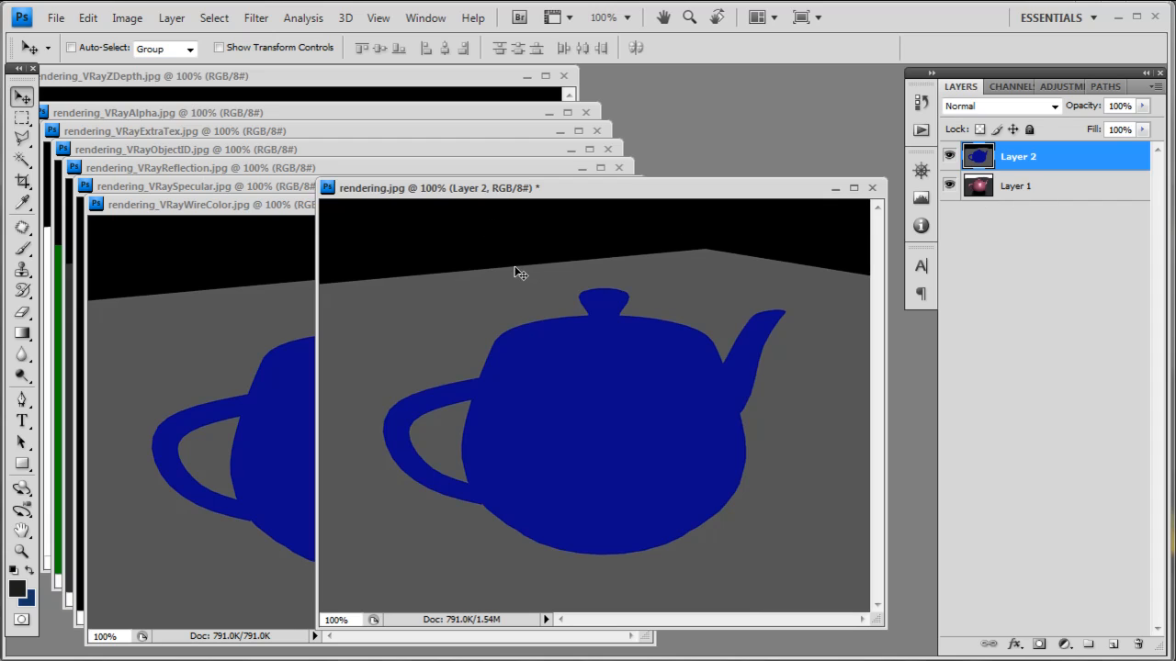
click(237, 323)
click(648, 205)
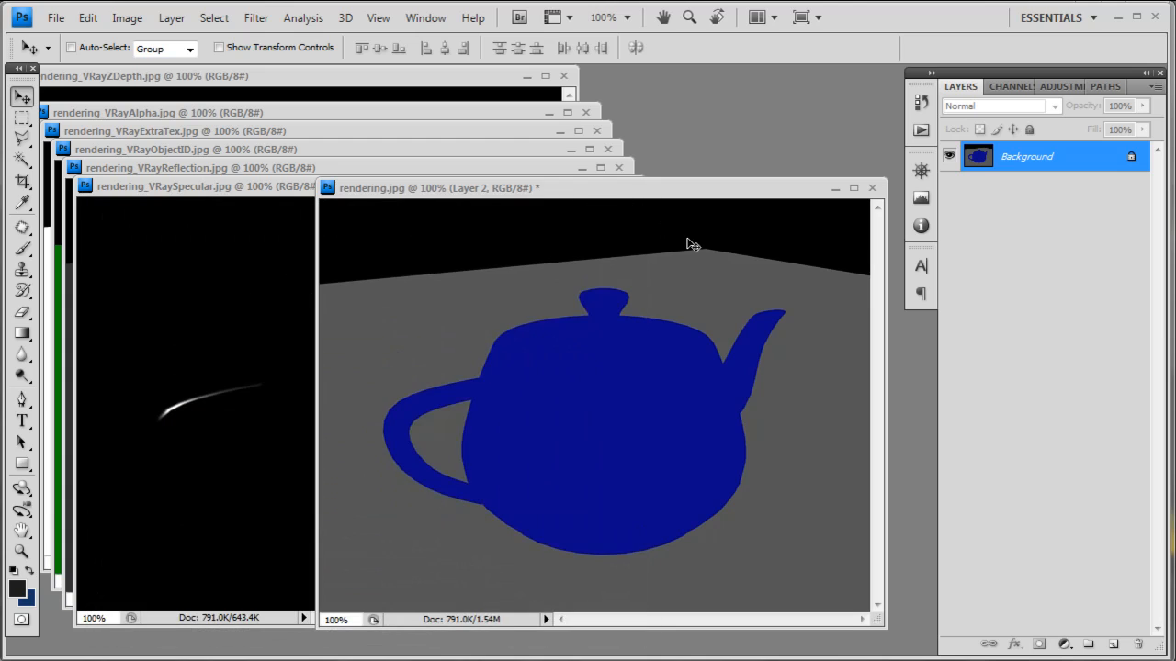
Rename the blue teapot layer as wirecolor and the original render layer as rendering, leaving wirecolor selected.
double_click(1018, 160)
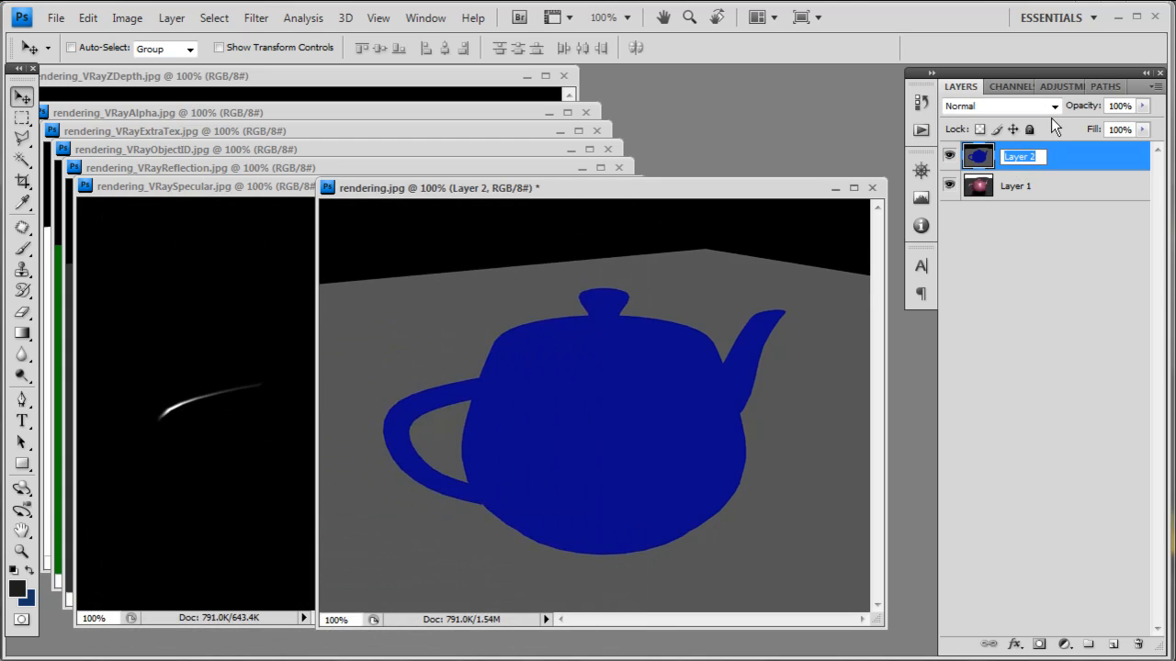
text(wirecolor)
key(Return)
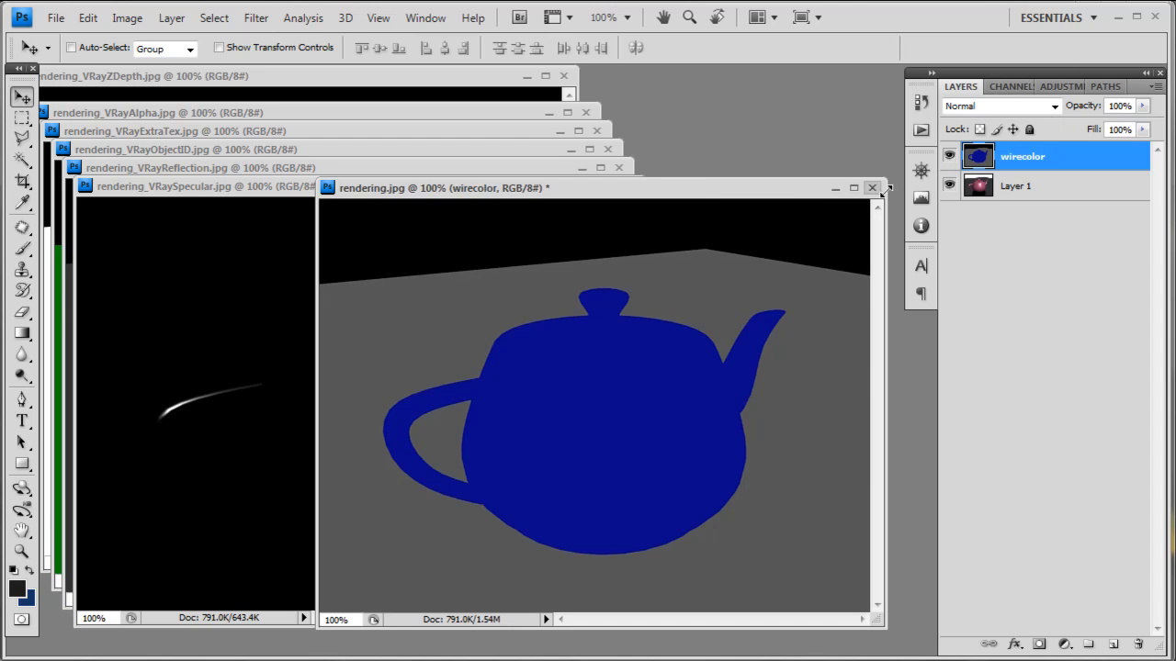
double_click(1018, 188)
text(re)
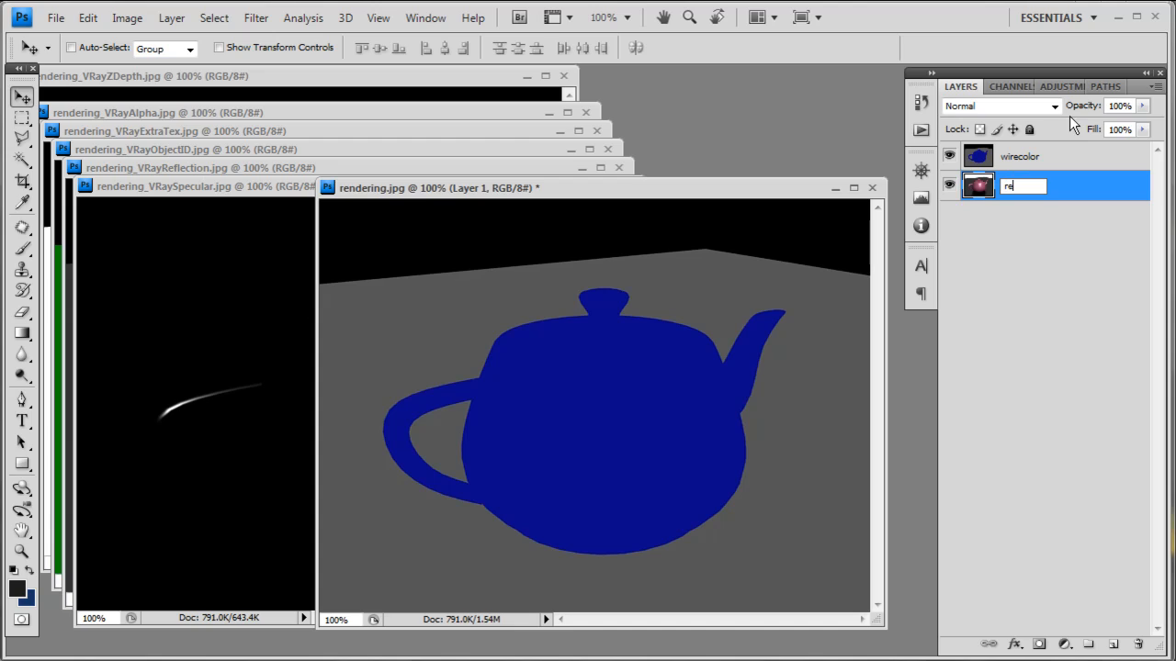
text(ndering)
key(Return)
click(1083, 160)
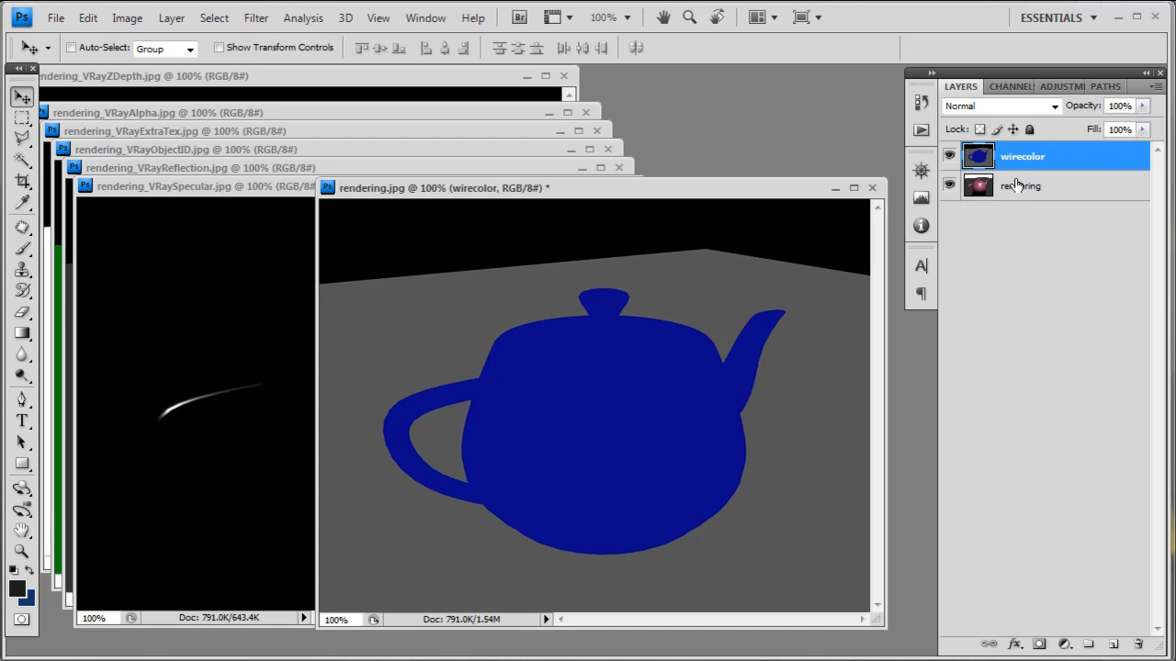
Copy the rendering_VRaySpecular image into rendering.jpg as an aligned layer named specular, and close the source image.
click(302, 326)
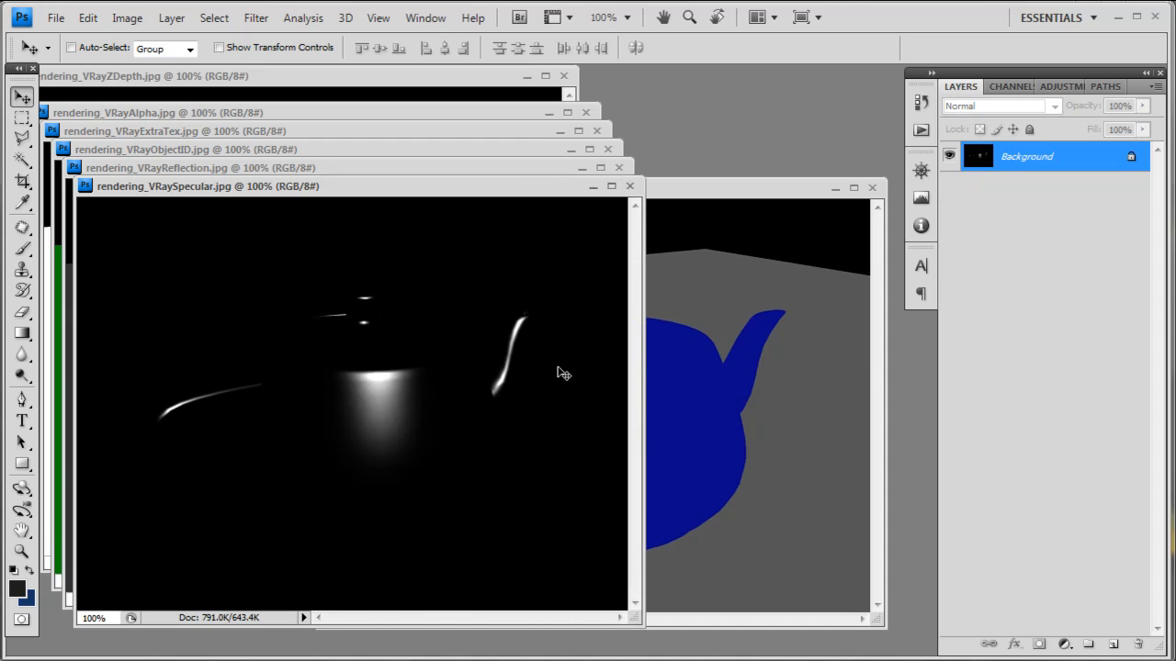
drag(728, 351, 730, 353)
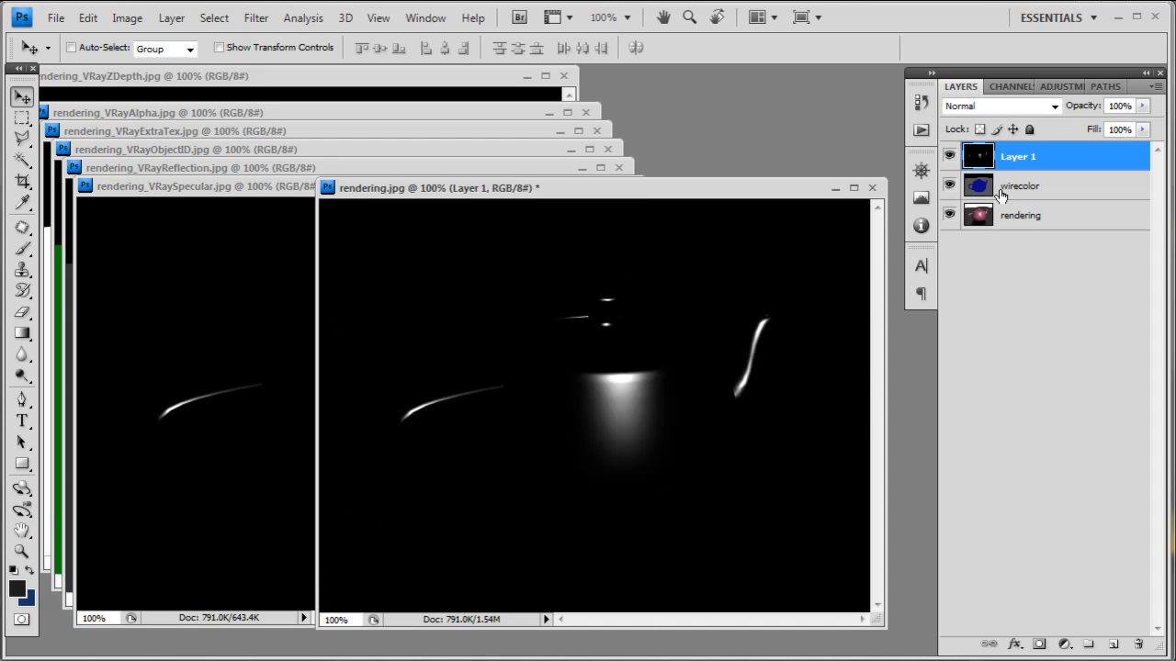
double_click(1017, 157)
text(spec)
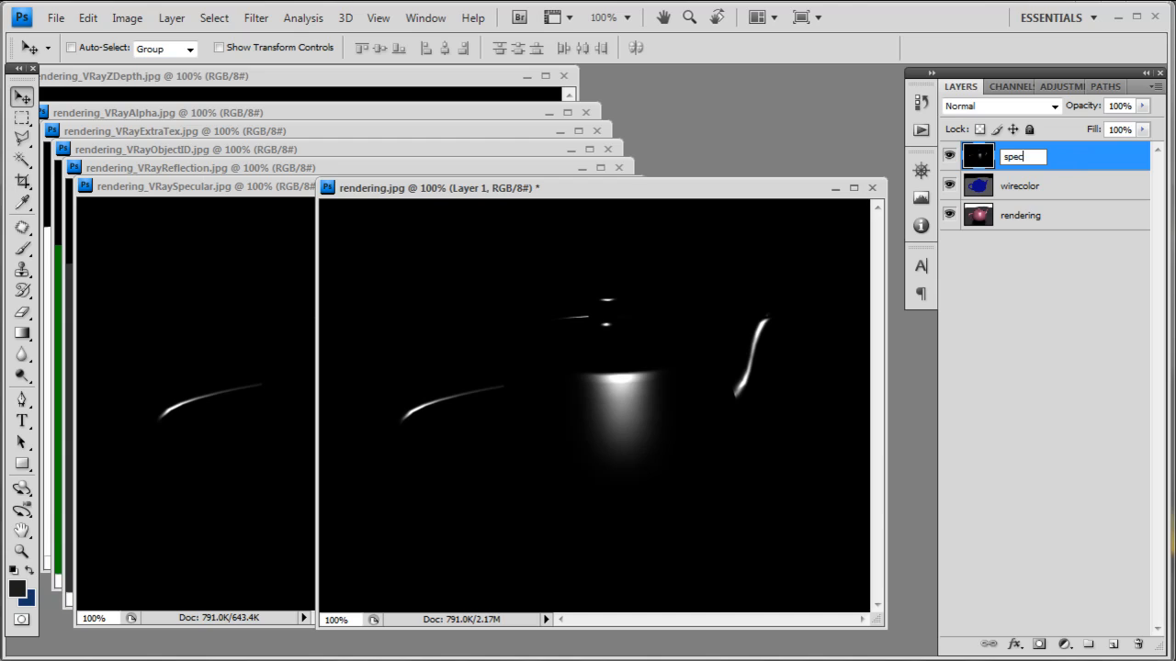
text(ular)
click(280, 289)
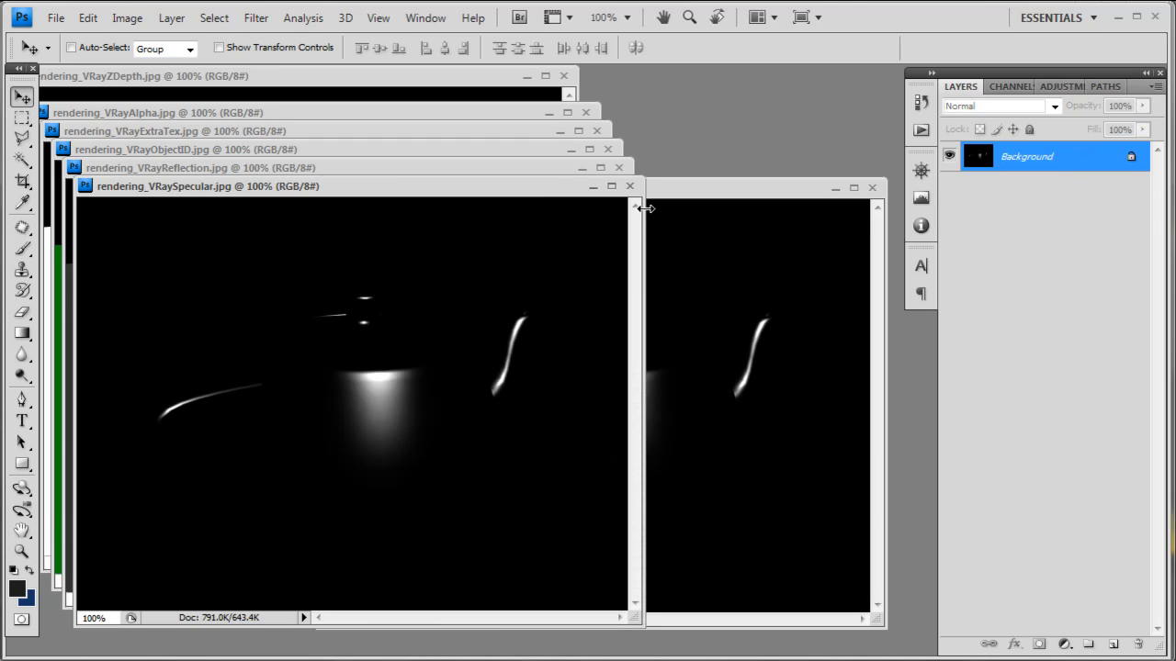
click(630, 187)
Copy the rendering_VRayReflection image into rendering.jpg as an aligned layer named reflection, and close the source image.
click(278, 285)
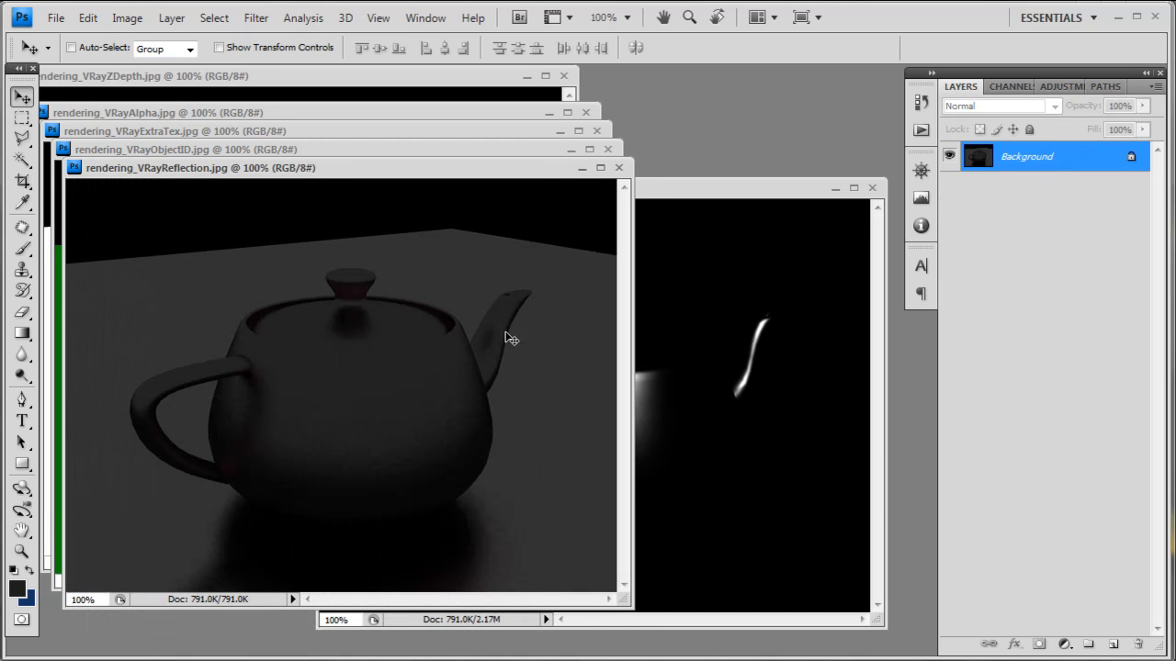
drag(670, 358, 719, 359)
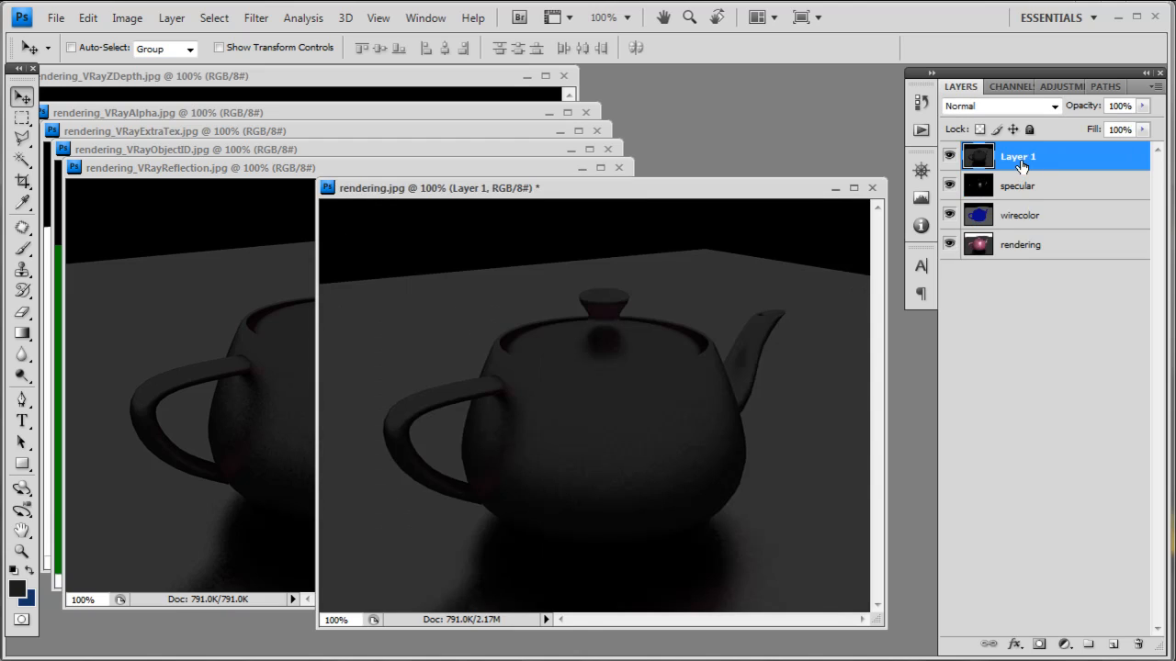
double_click(1017, 157)
text(reflection)
key(Return)
click(287, 275)
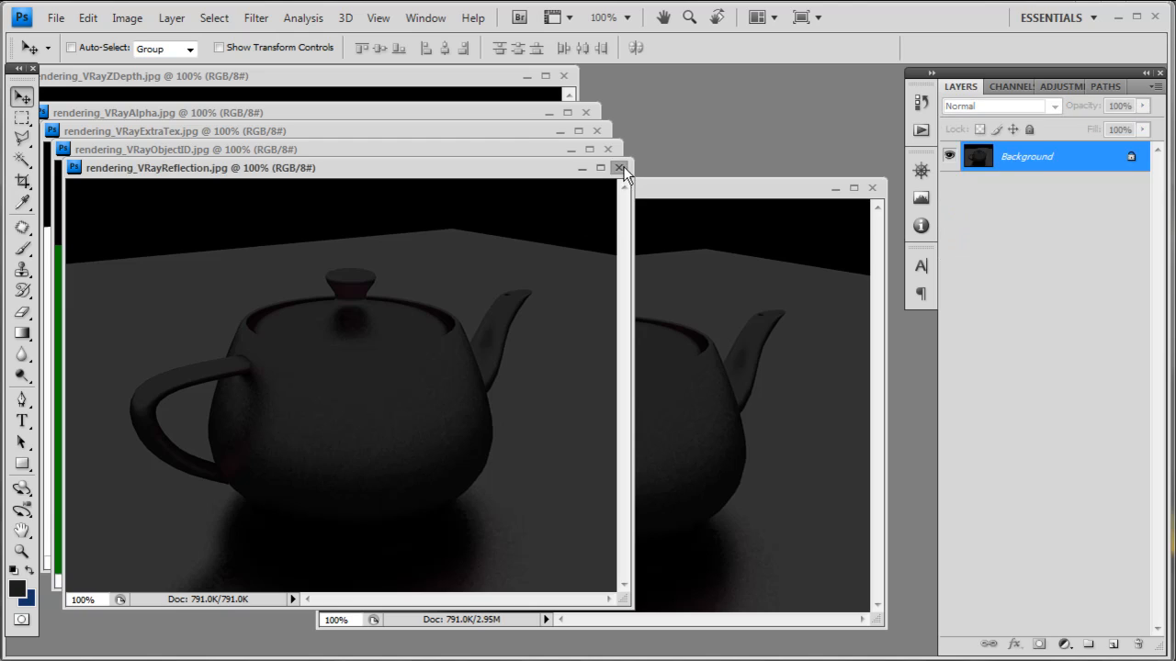
click(621, 169)
Copy the rendering_VRayObjectID image into rendering.jpg as an aligned layer named object_id, and close the source image.
click(290, 287)
drag(328, 263, 696, 336)
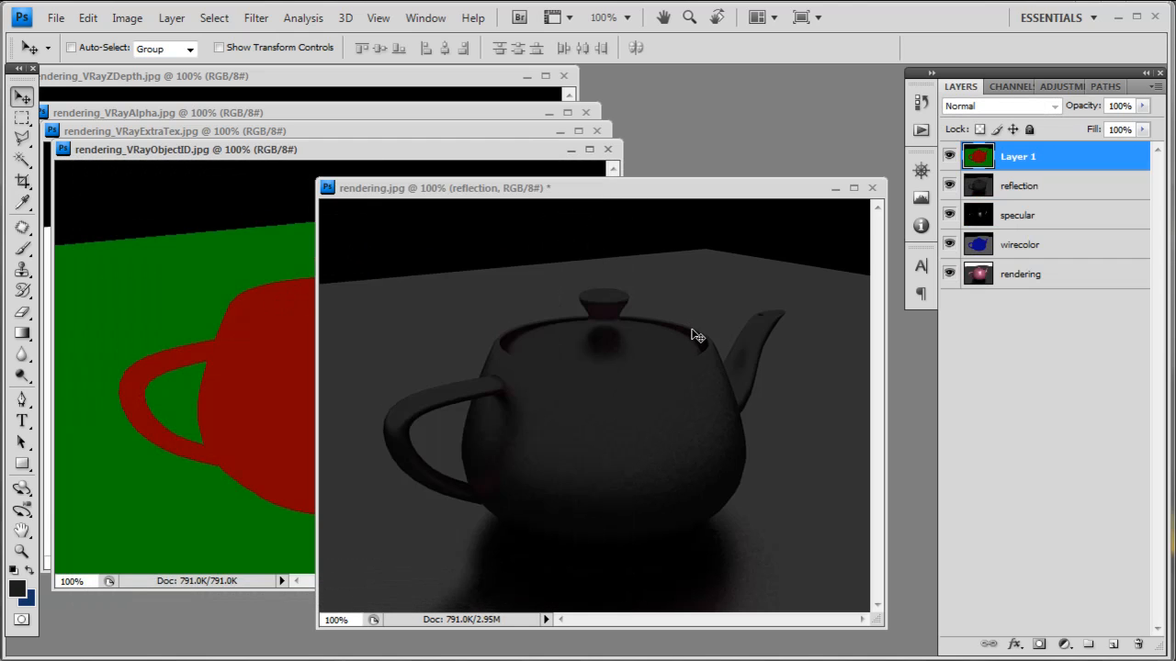
double_click(1017, 156)
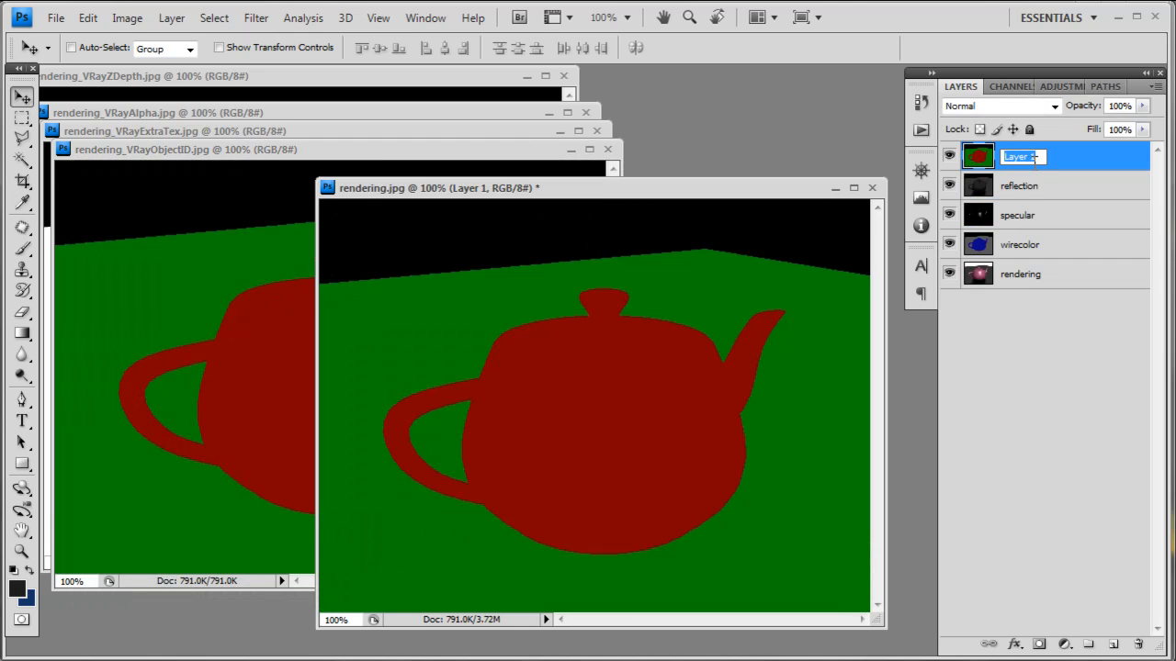
text(object_id)
key(Return)
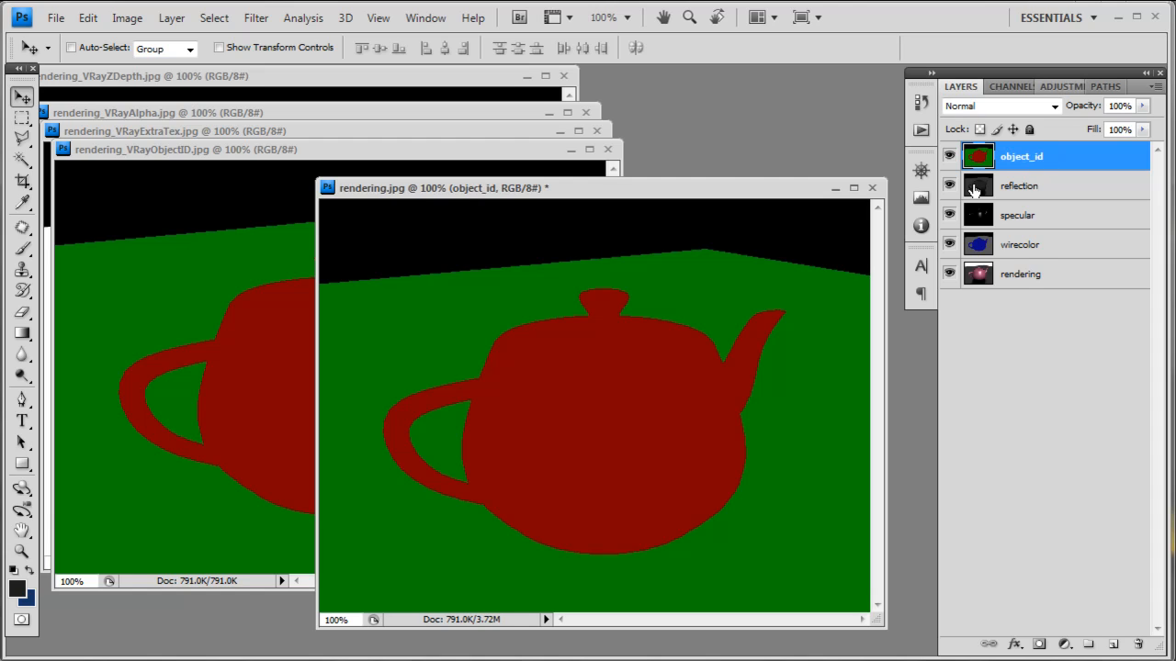
click(249, 280)
click(607, 149)
Copy the rendering_VRayExtraTex image into rendering.jpg as an aligned layer named occ, and close the source image.
click(249, 293)
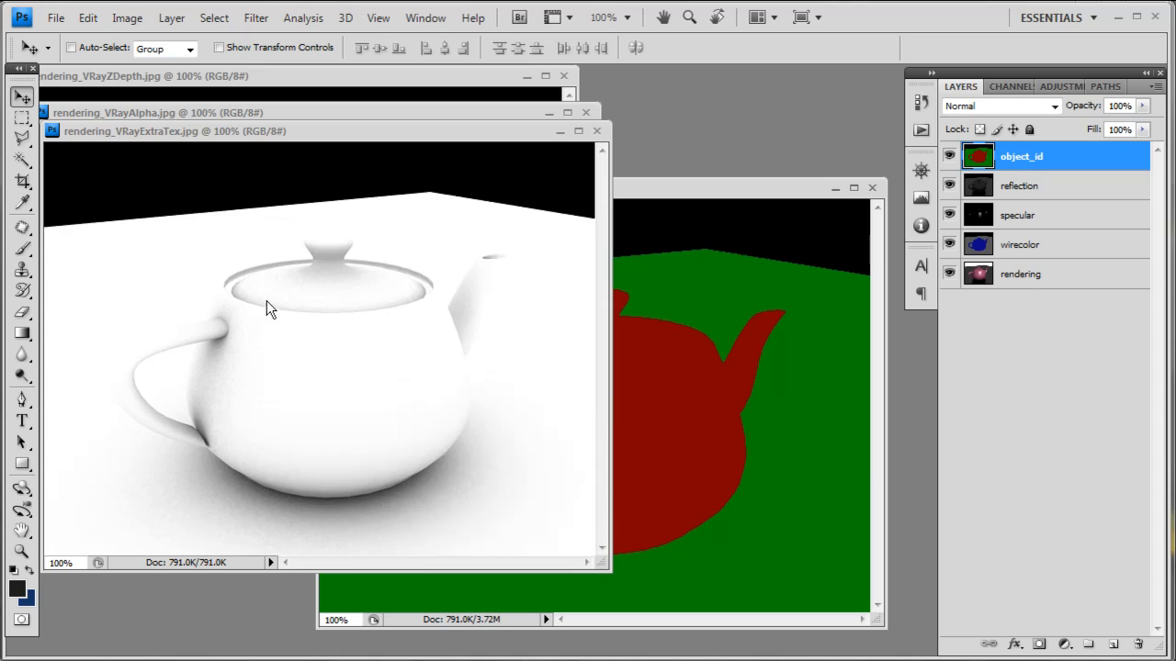
drag(565, 333, 643, 354)
double_click(1020, 157)
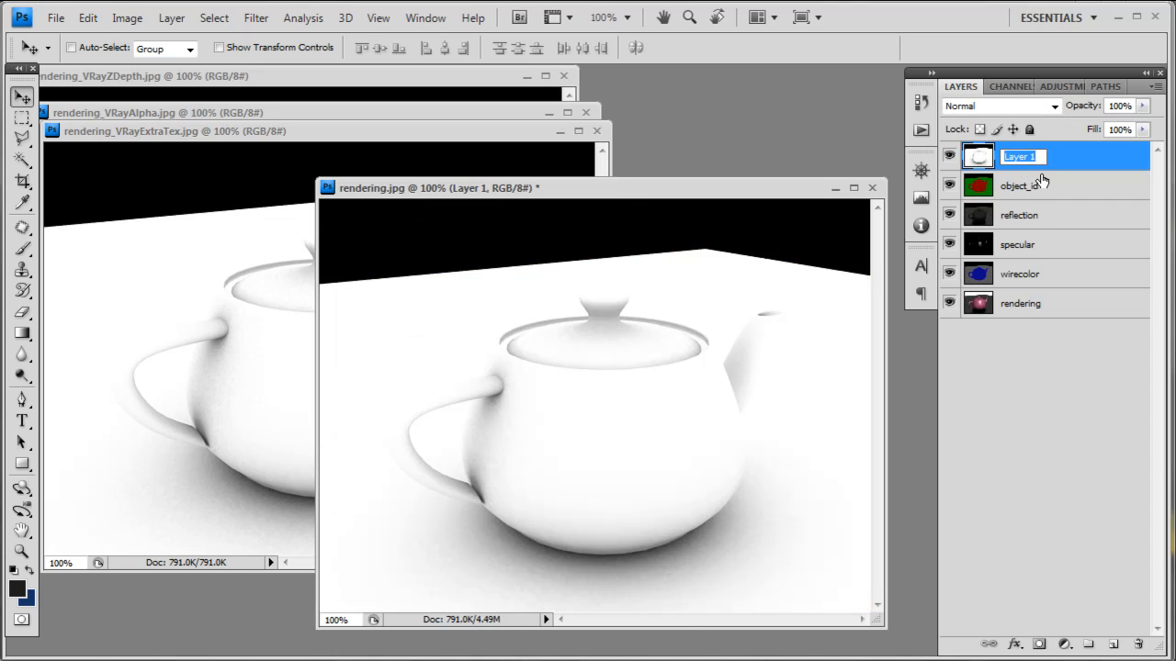
text(occ)
key(Return)
click(269, 229)
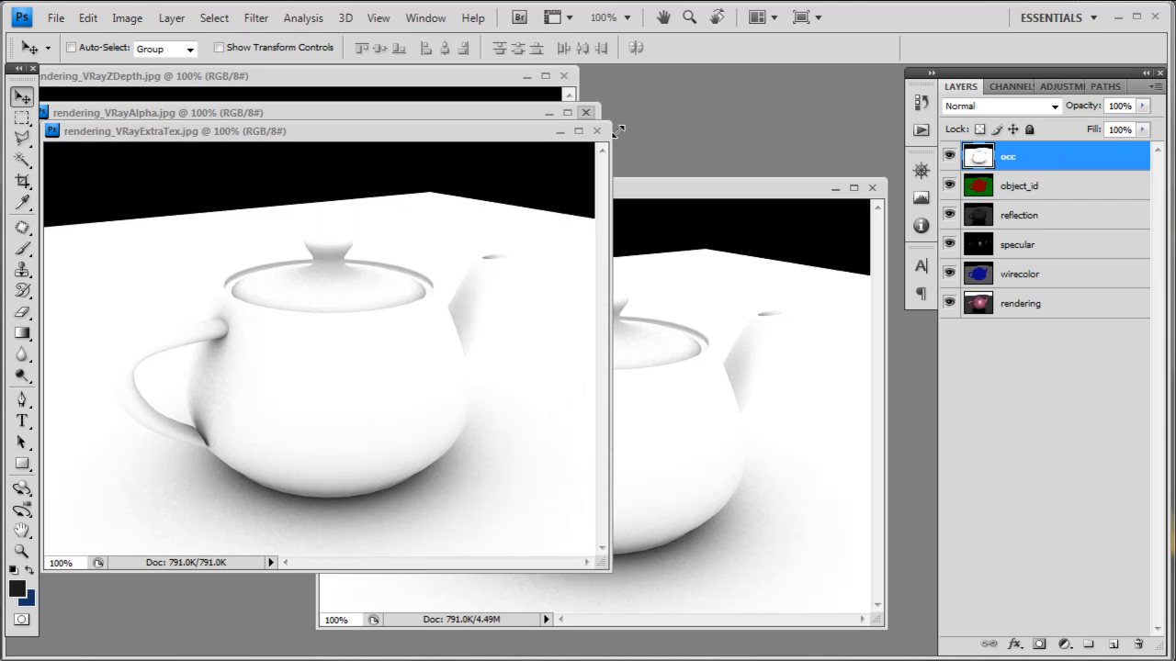
click(595, 129)
Copy the rendering_VRayAlpha image into rendering.jpg as an aligned layer named alpha, and close the source image.
click(272, 262)
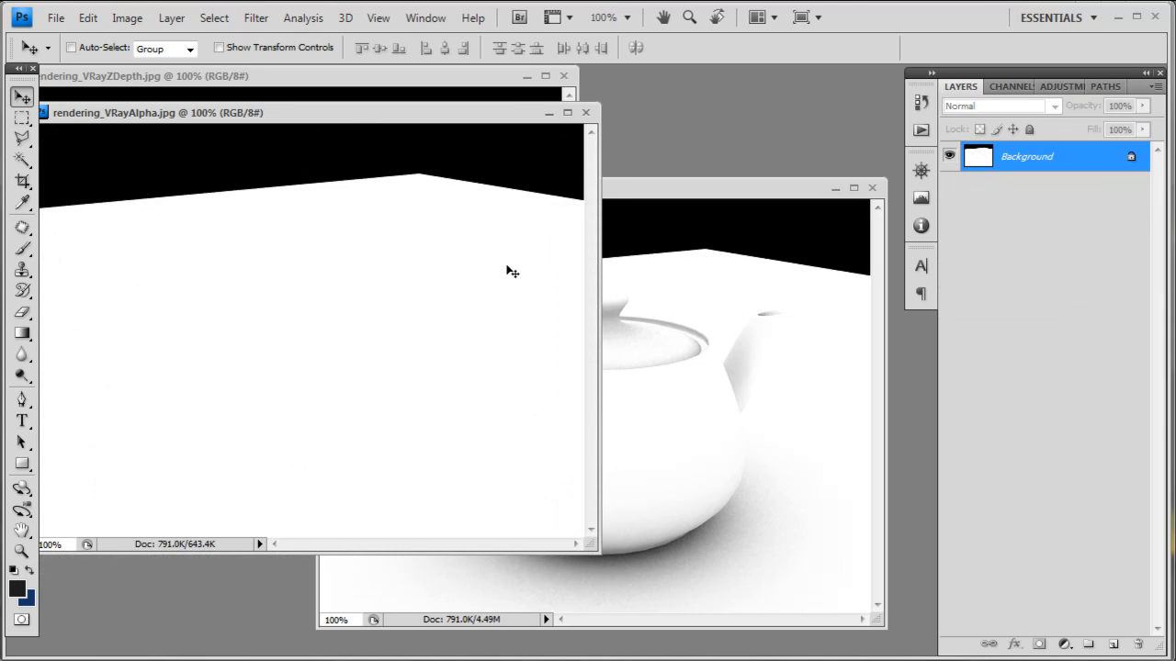
drag(511, 272, 708, 341)
double_click(1021, 158)
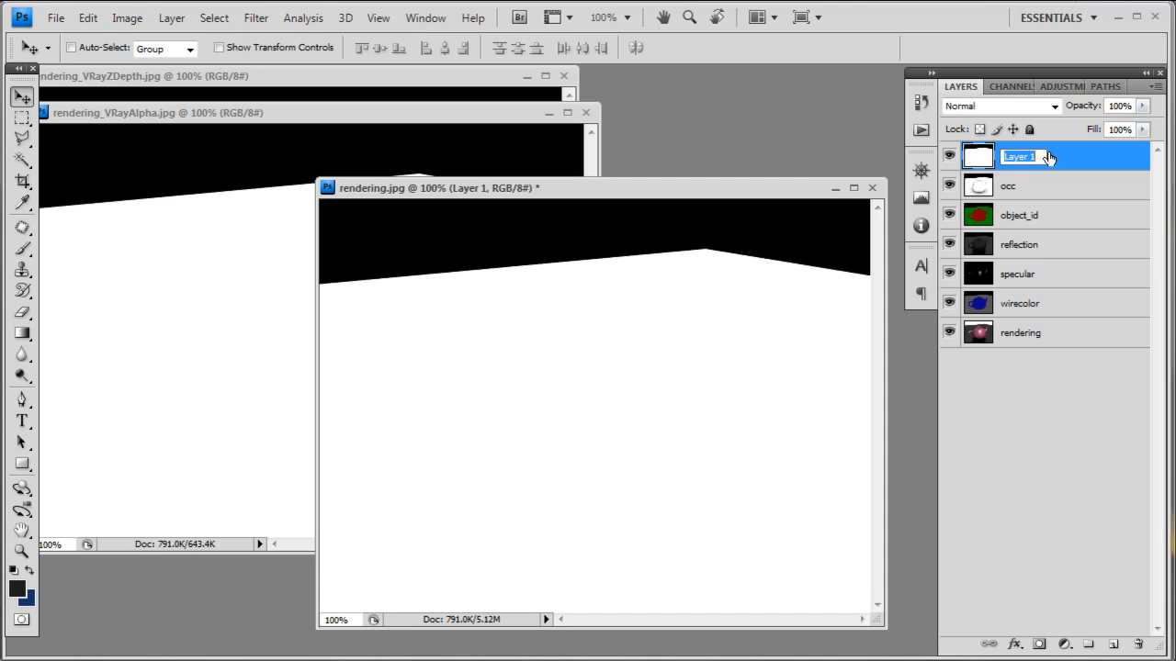
text(alpha)
key(Return)
click(446, 169)
click(585, 112)
Copy the rendering_VRayZDepth image into rendering.jpg as an aligned layer named zdepth, and close the source image.
click(496, 138)
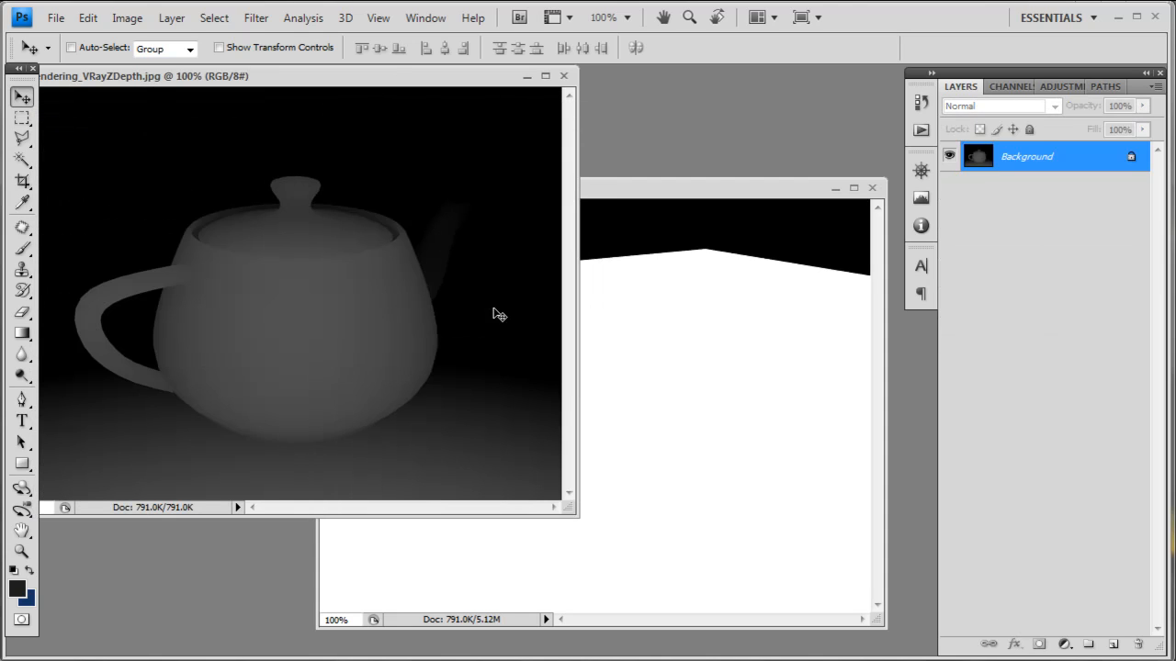
drag(496, 314, 649, 401)
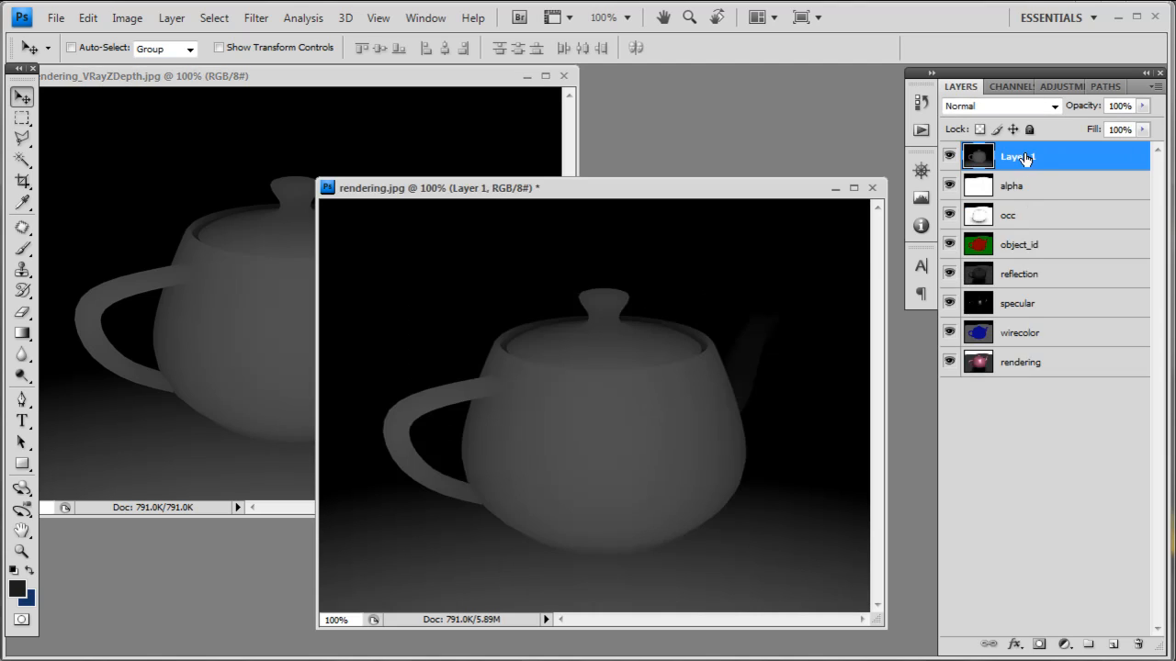
double_click(1025, 158)
text(zdepth)
key(Return)
click(478, 108)
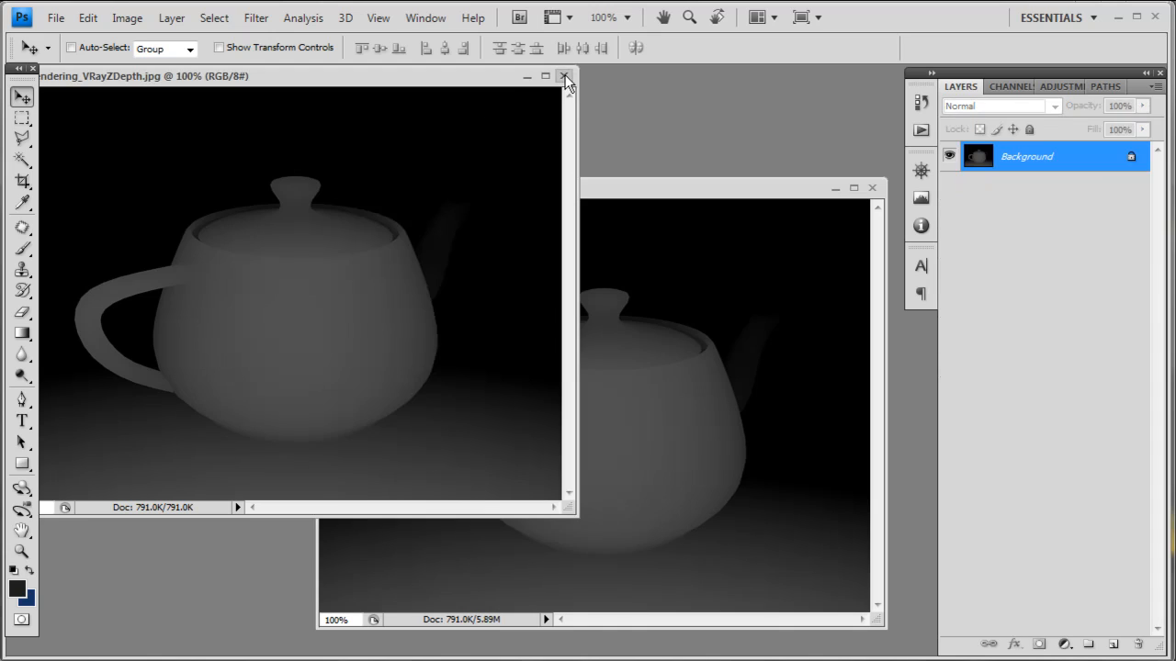
click(565, 75)
Hide all pass layers above rendering, move object_id directly above wirecolor, and show those two layers.
drag(630, 190, 551, 149)
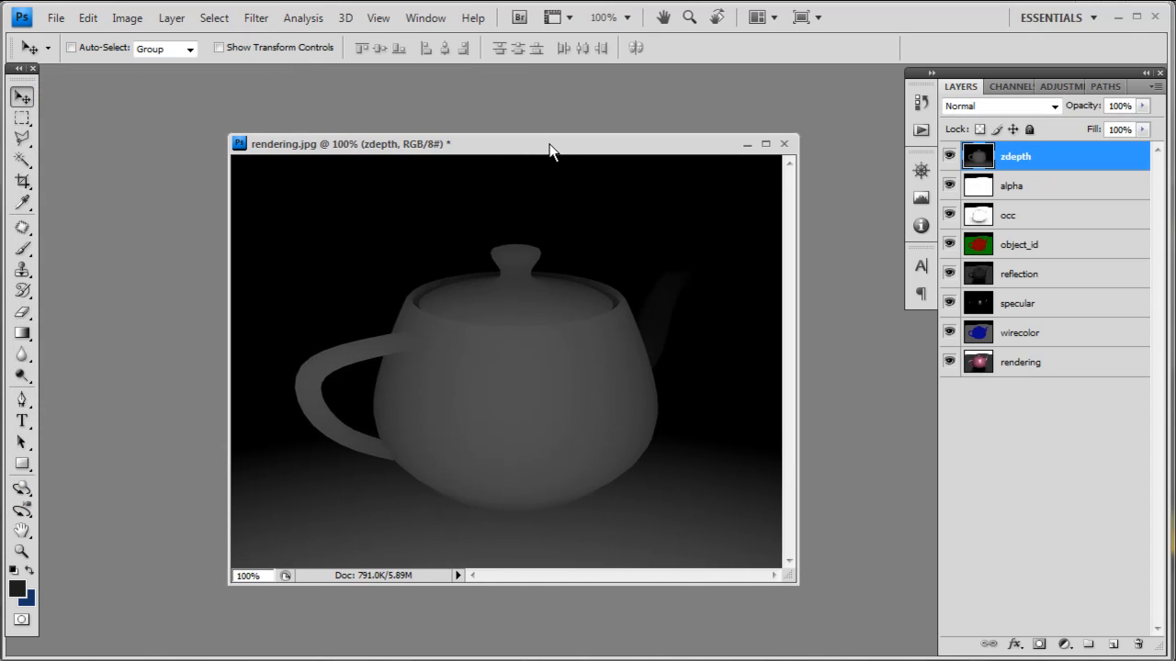
drag(950, 157, 957, 323)
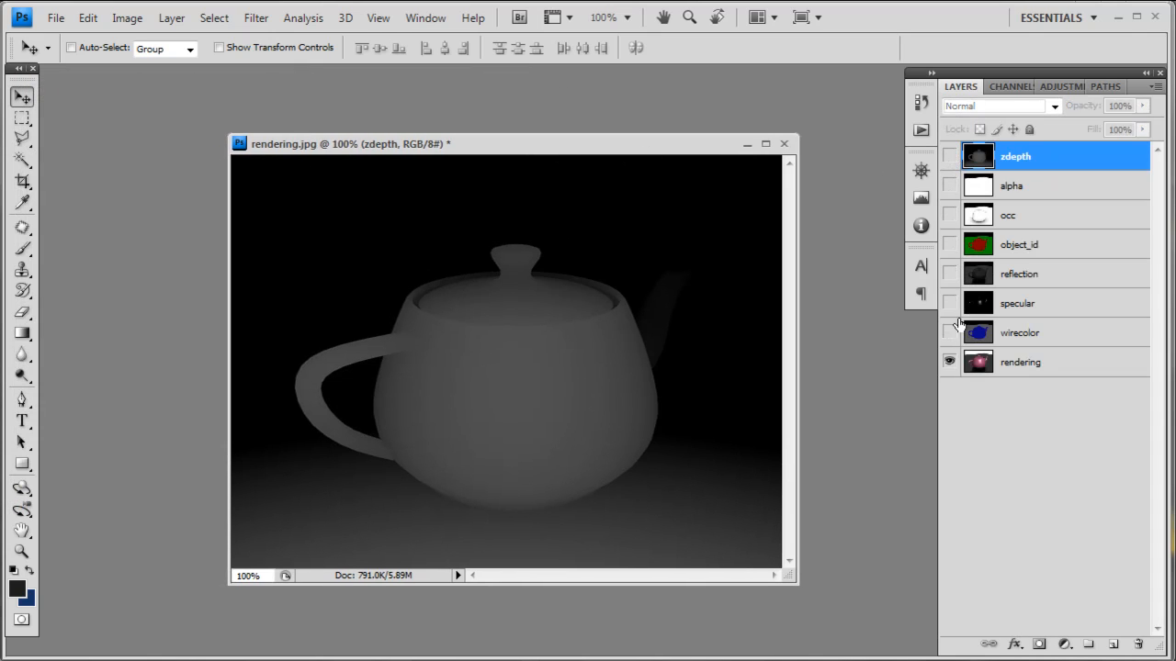
drag(1033, 246, 1042, 326)
click(949, 332)
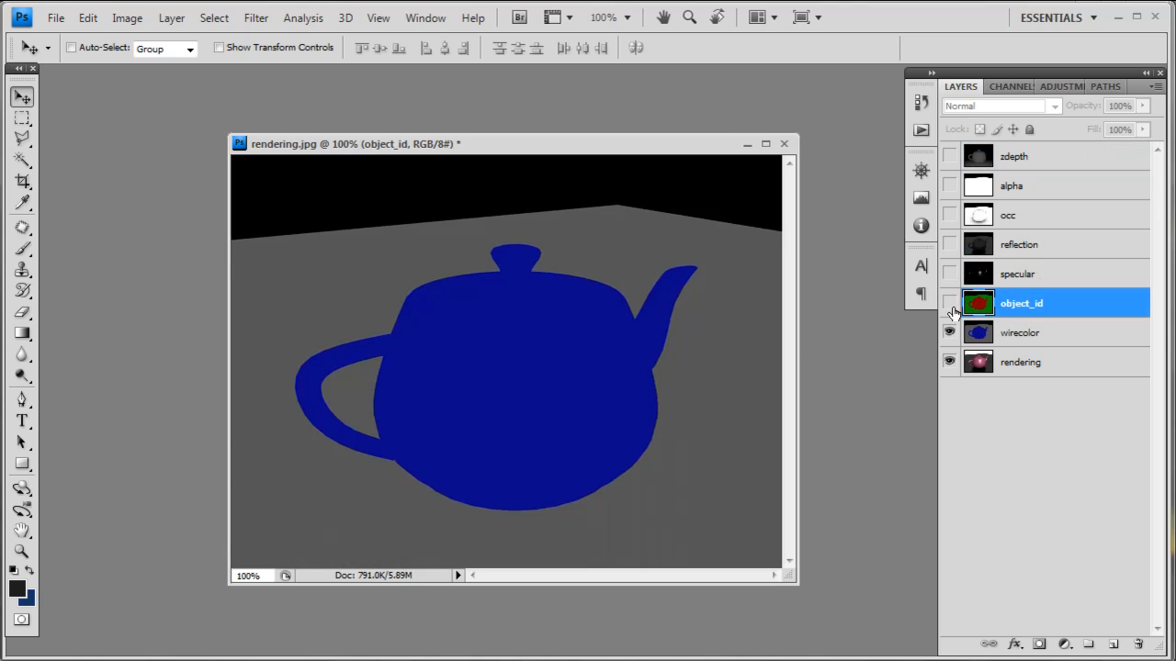
click(948, 303)
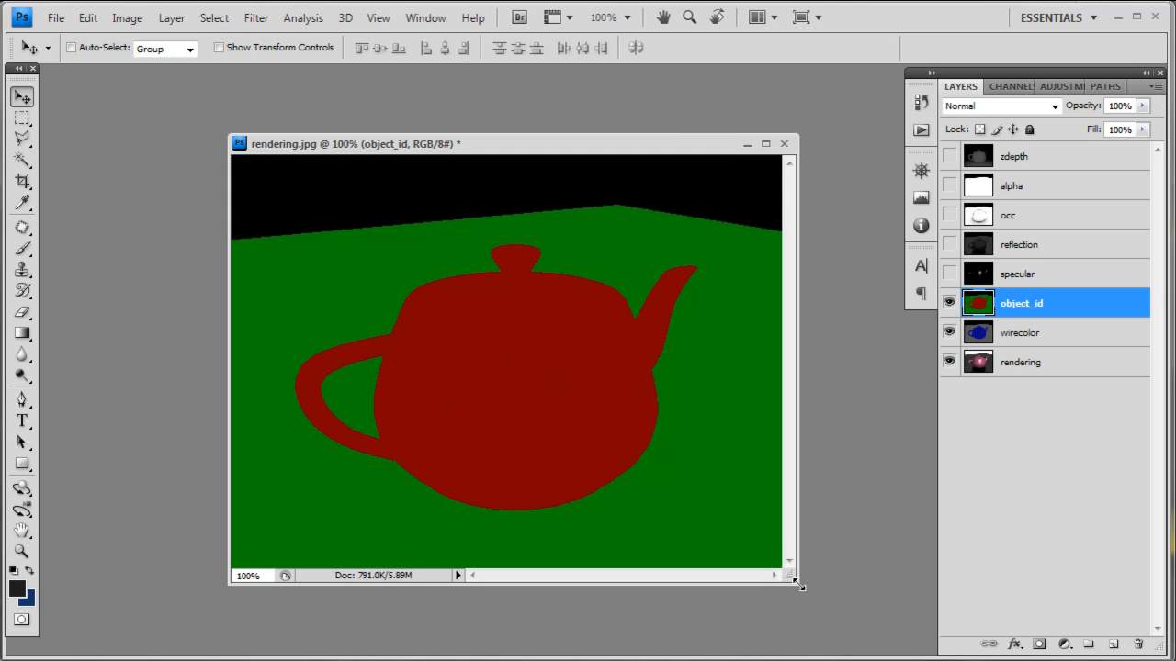
drag(798, 584, 846, 635)
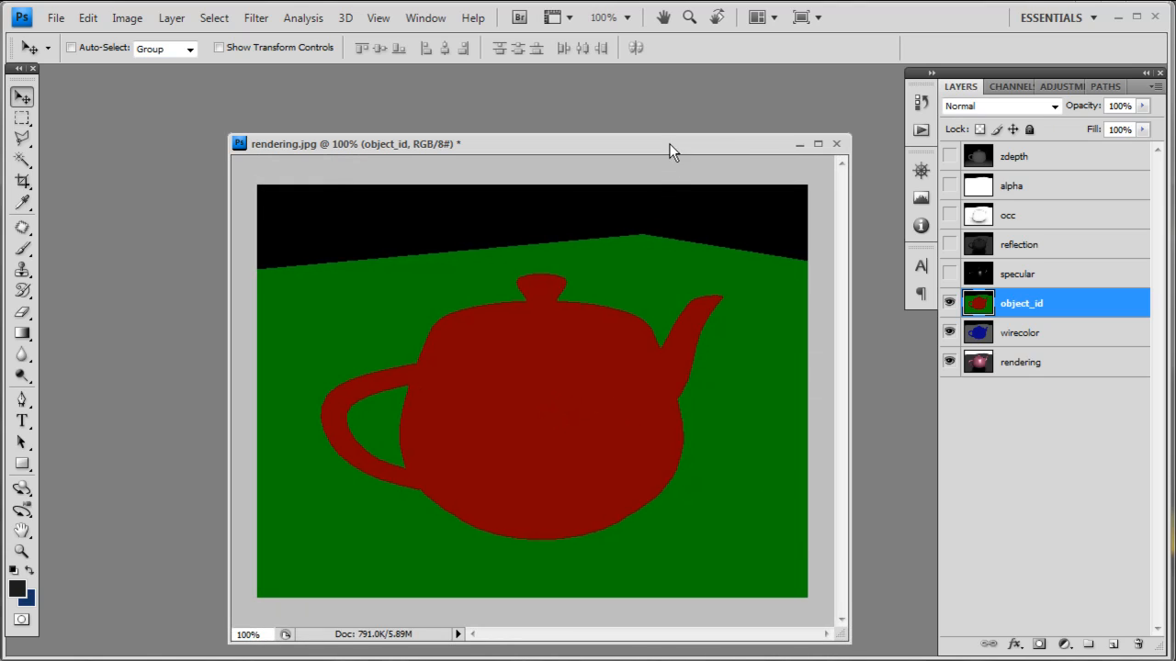
drag(670, 152, 643, 113)
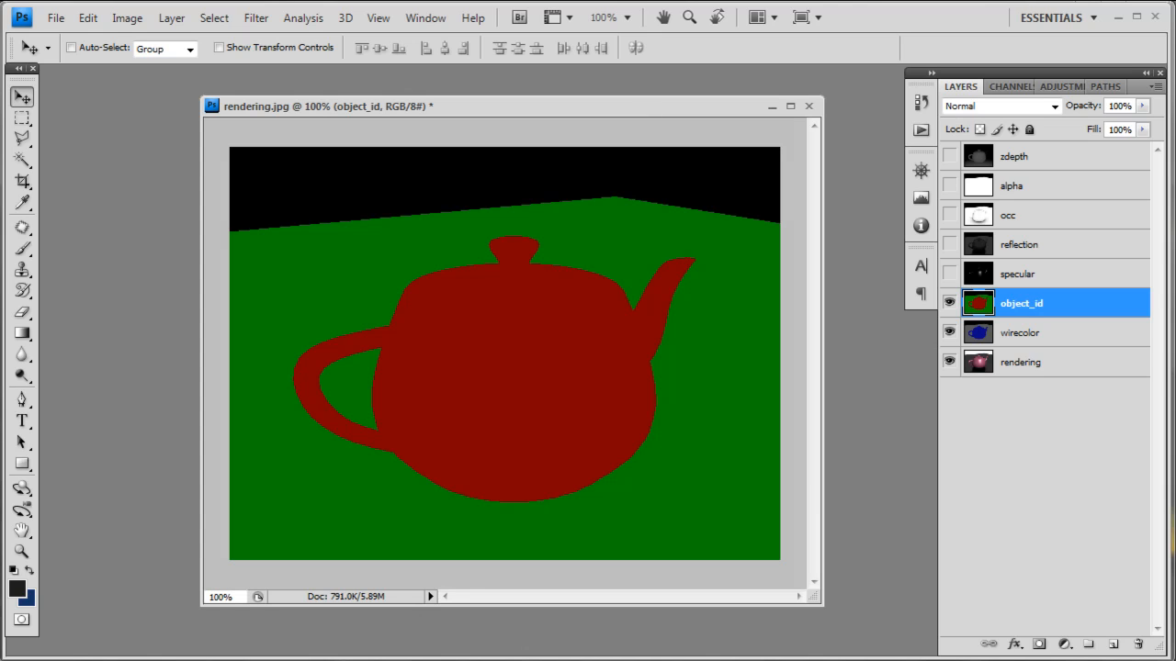
View the finished columned-hall image in Windows Photo Viewer as a post-production reference, and return to Photoshop.
key(alt+Tab)
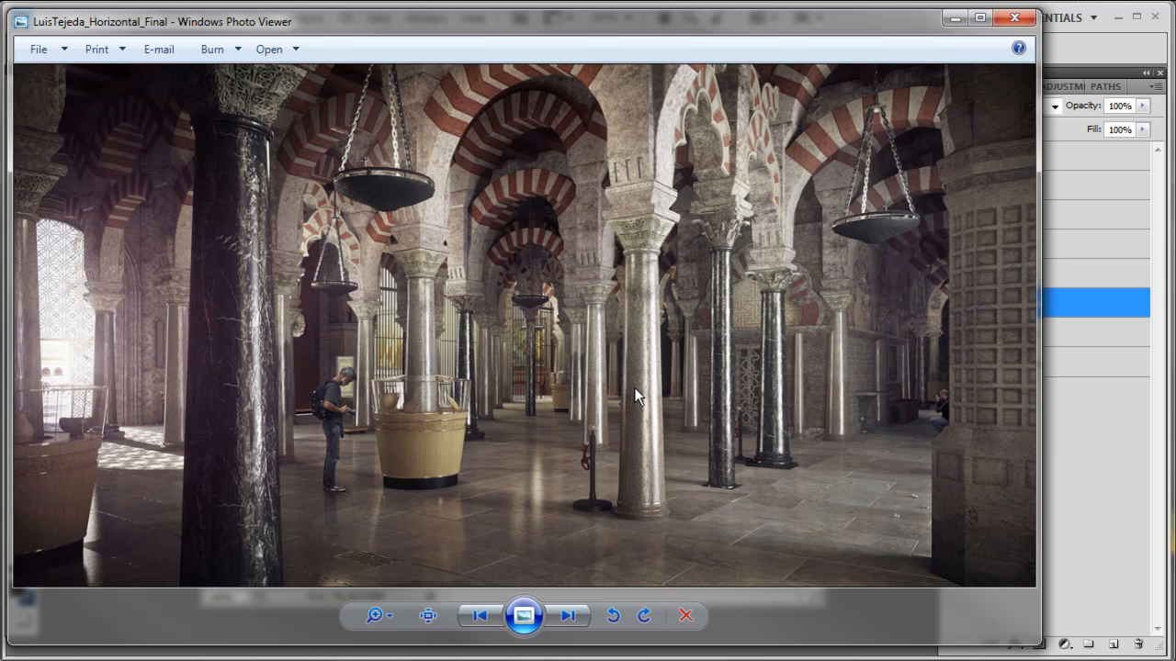
click(955, 20)
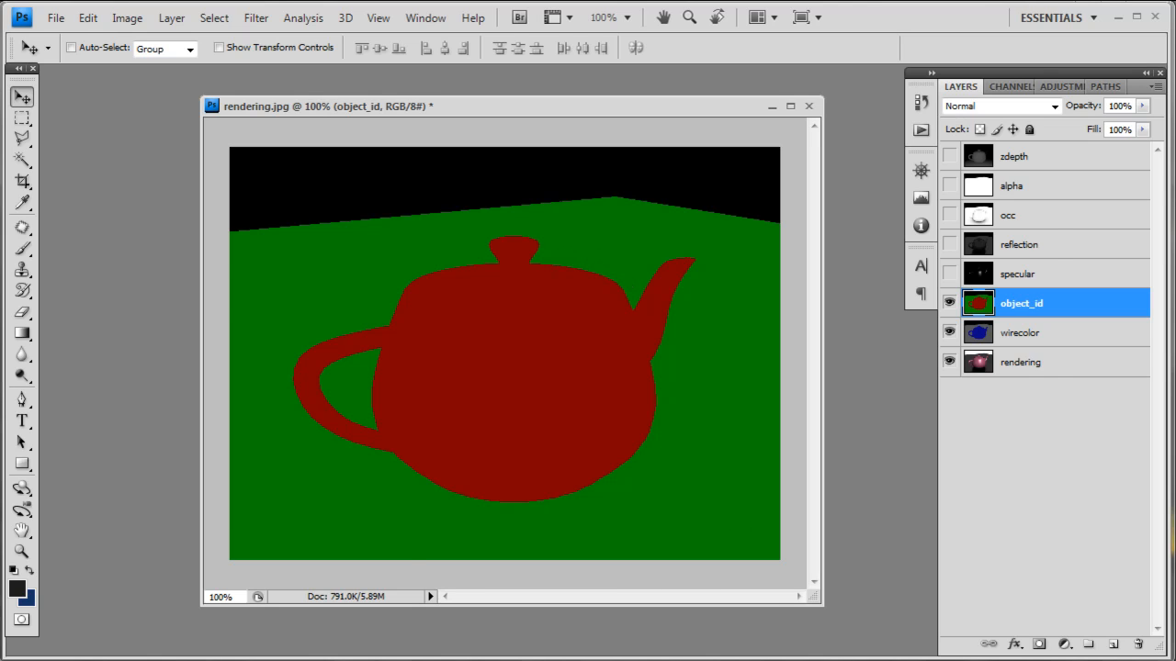
click(678, 660)
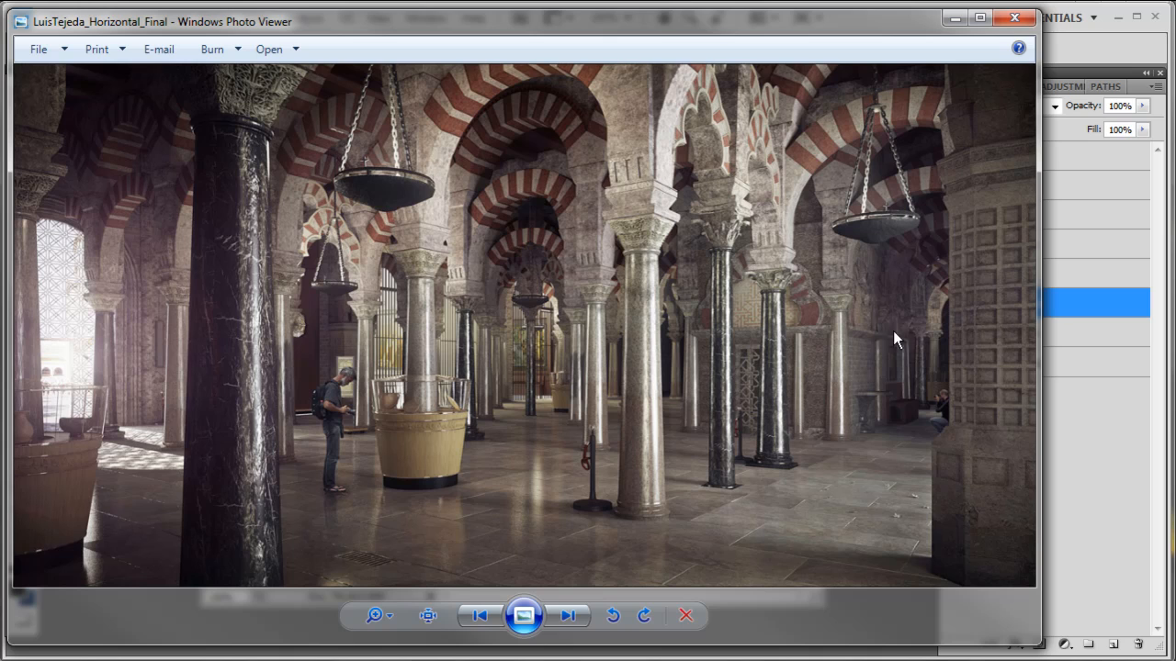
click(956, 19)
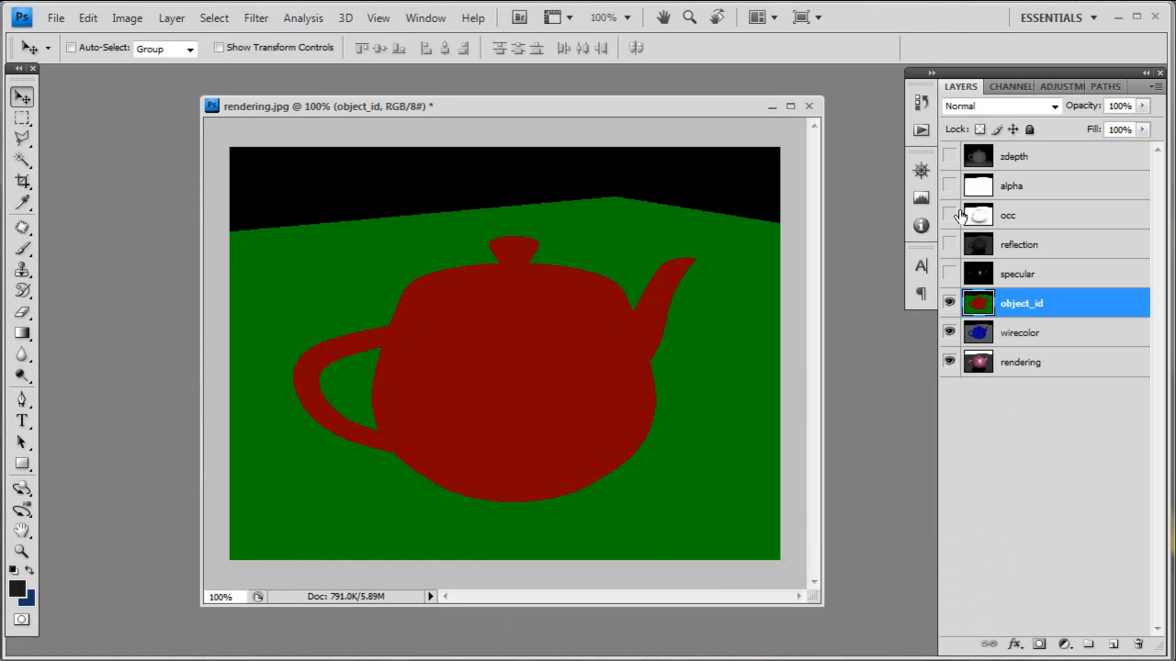
Hide the object_id and wirecolor layers so only the rendering layer is shown.
click(1025, 337)
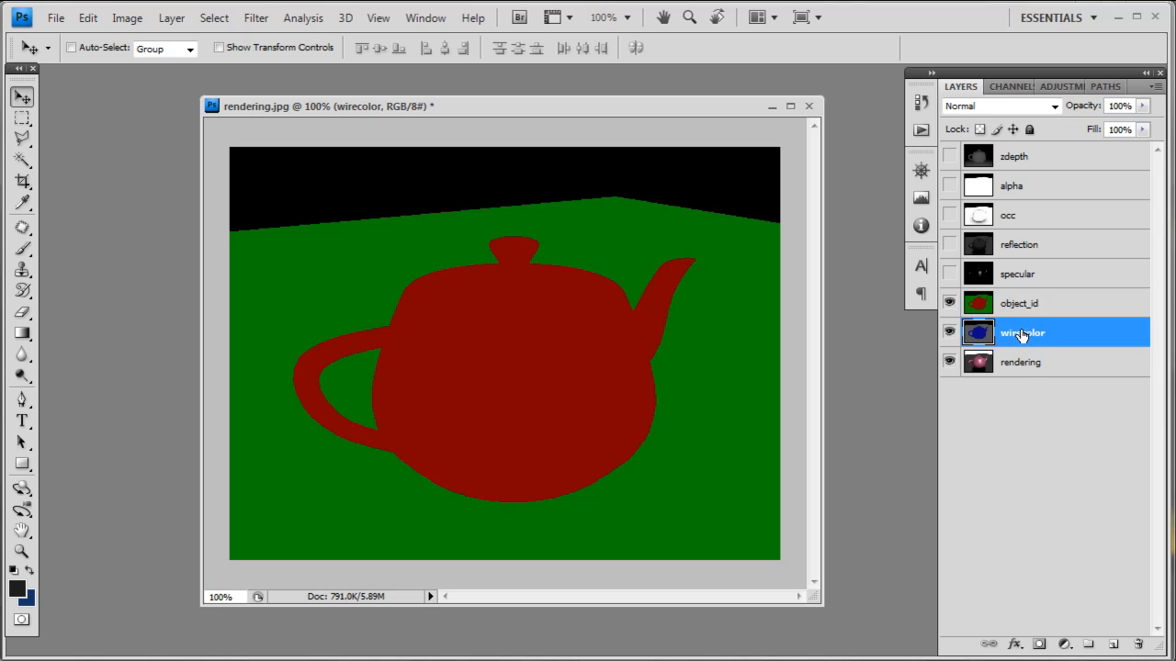
click(950, 303)
click(950, 334)
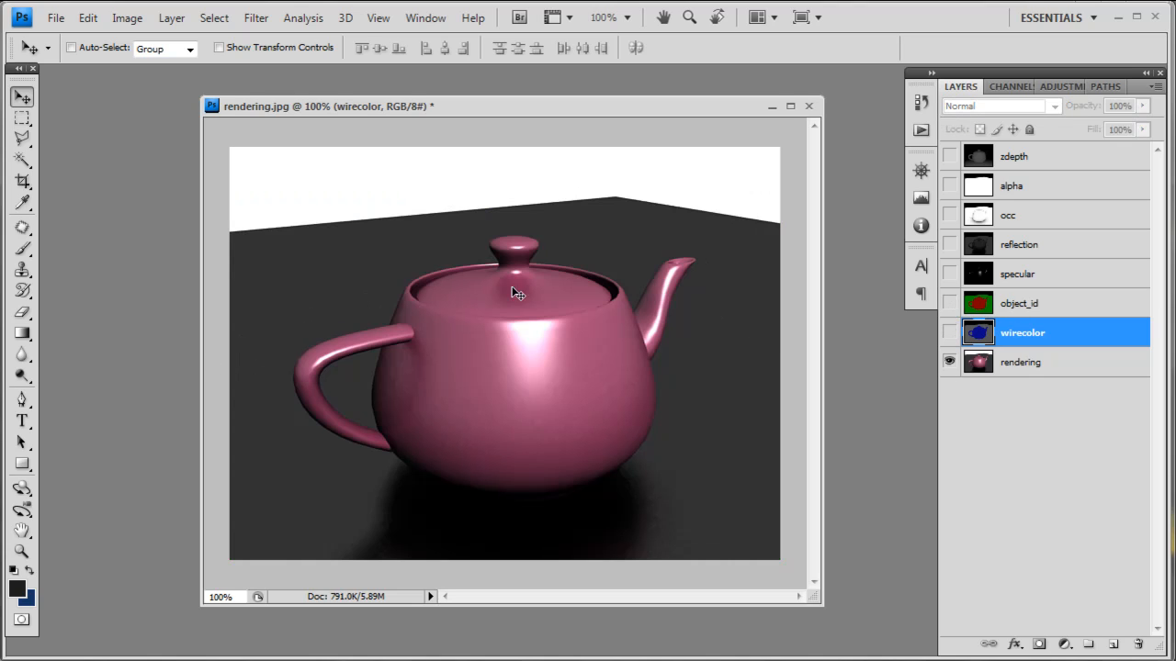
Show the object_id layer and select its green floor area around the teapot with the Magic Wand.
click(950, 303)
click(1026, 307)
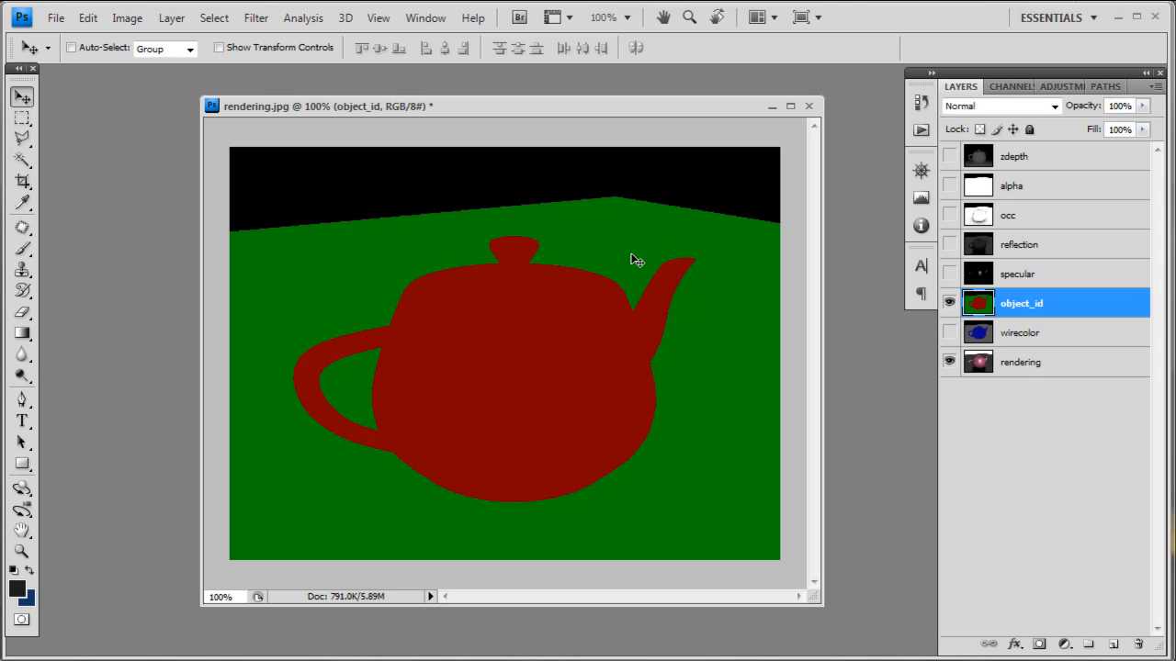
key(w)
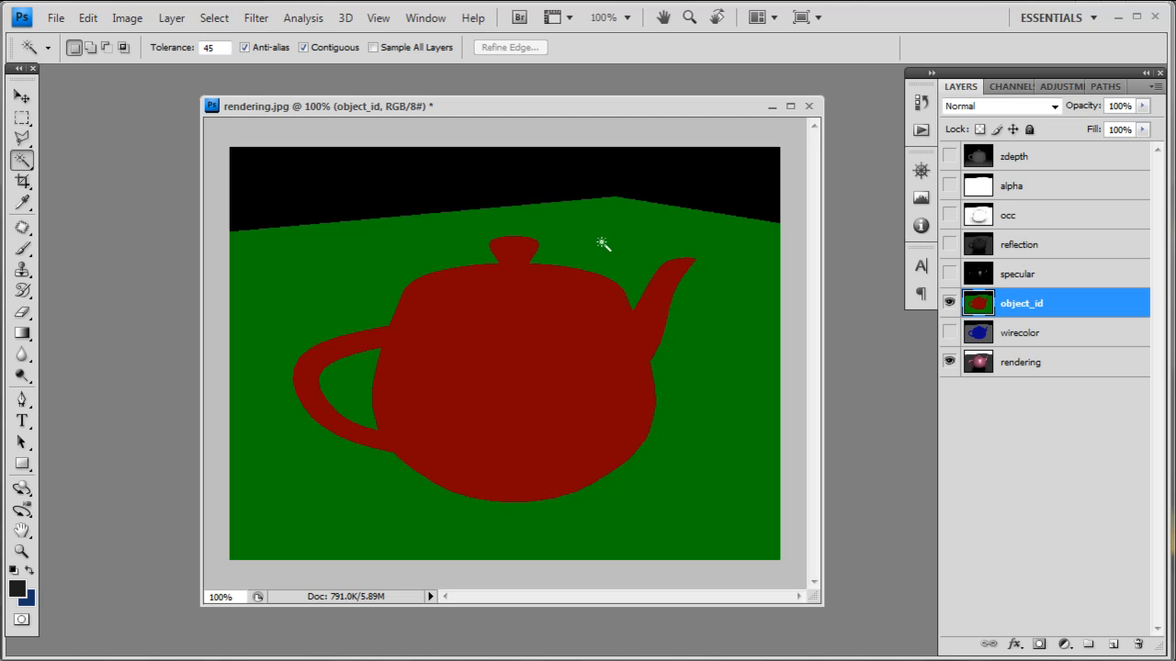
click(600, 242)
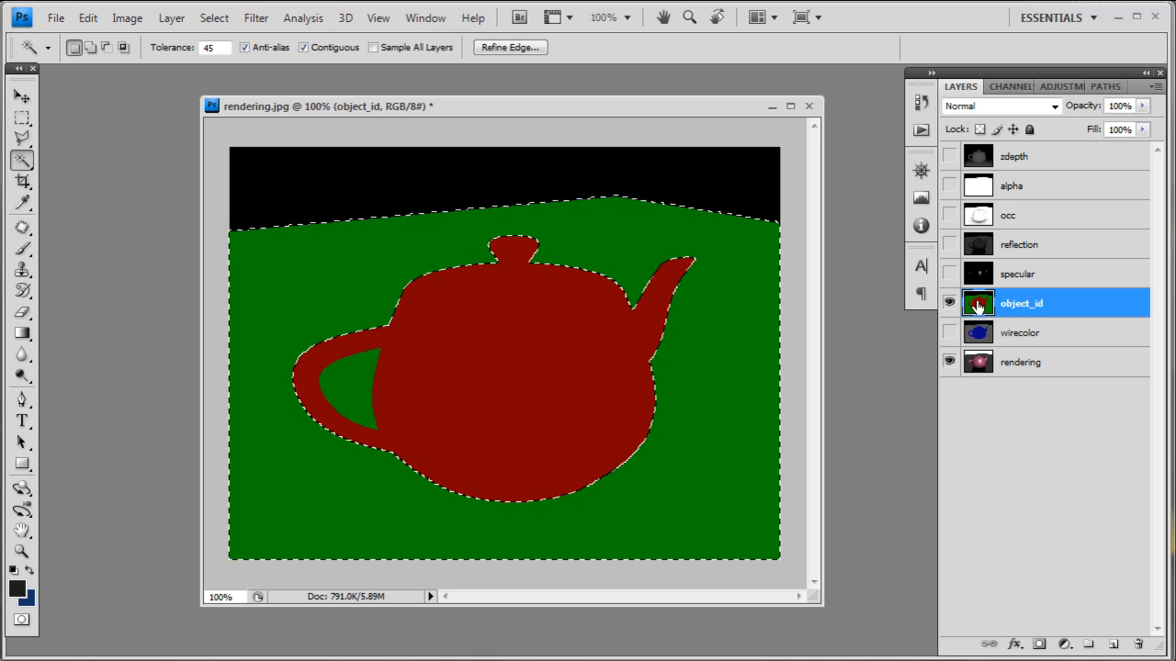
Hide object_id and copy the selected floor area of the rendering layer to a new layer.
click(949, 303)
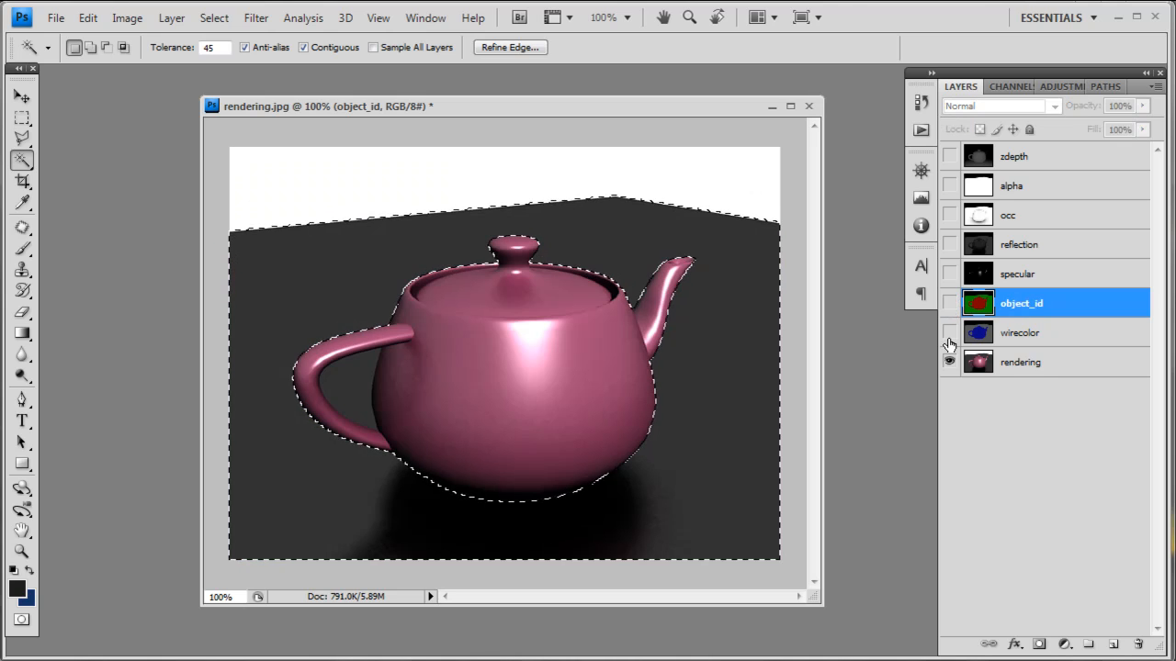
click(1039, 363)
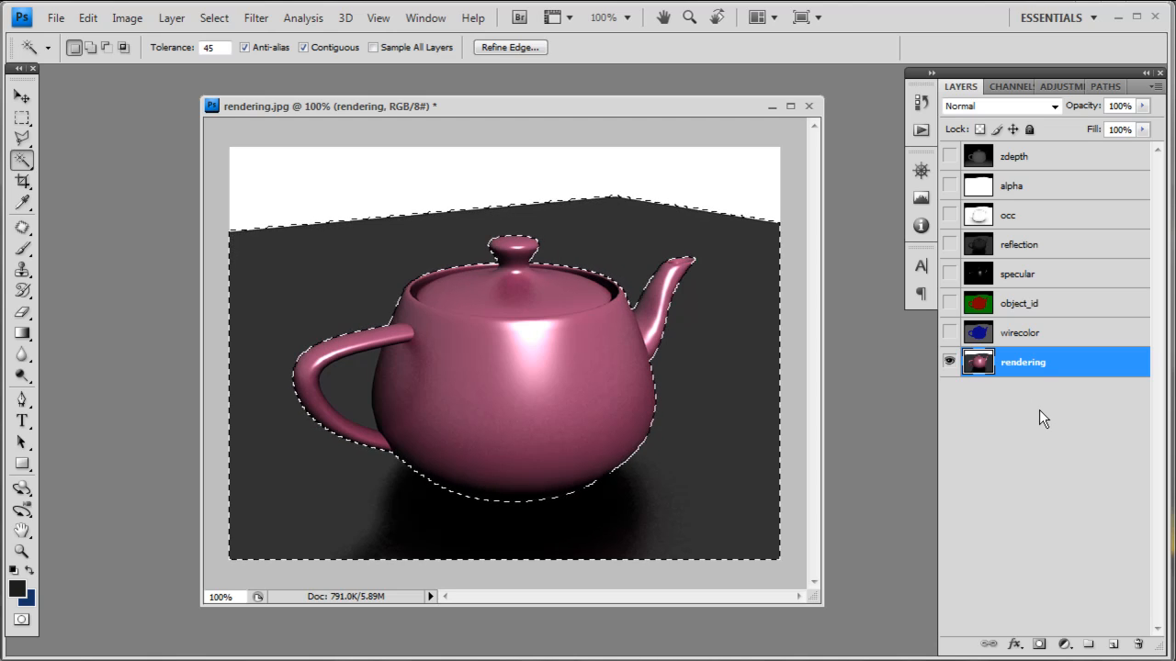
key(ctrl+j)
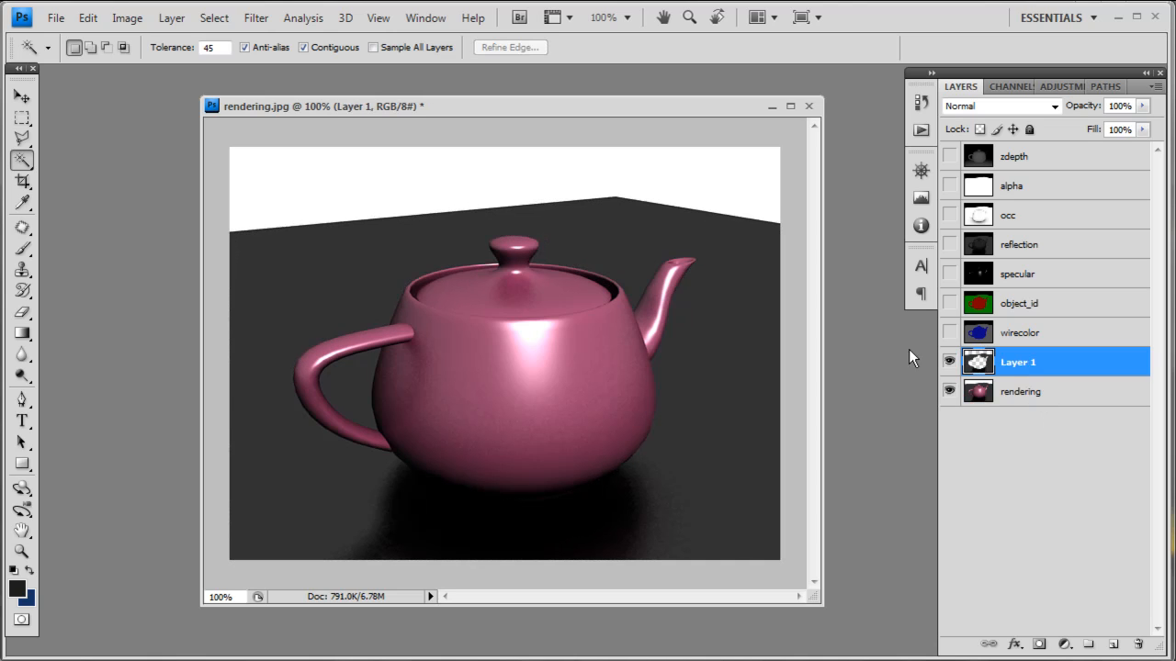
Inspect the copied floor layer with the rendering hidden, rename it suelo, and show the rendering layer again.
click(949, 391)
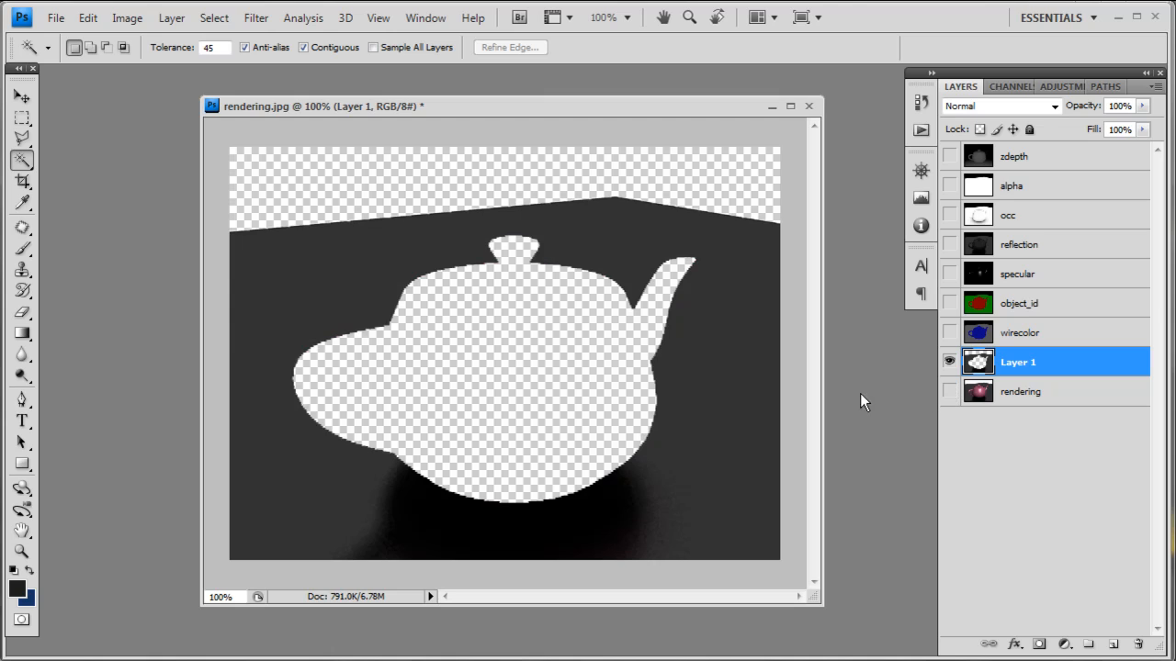
click(949, 361)
click(949, 361)
double_click(1017, 362)
text(suelo)
key(Return)
click(949, 391)
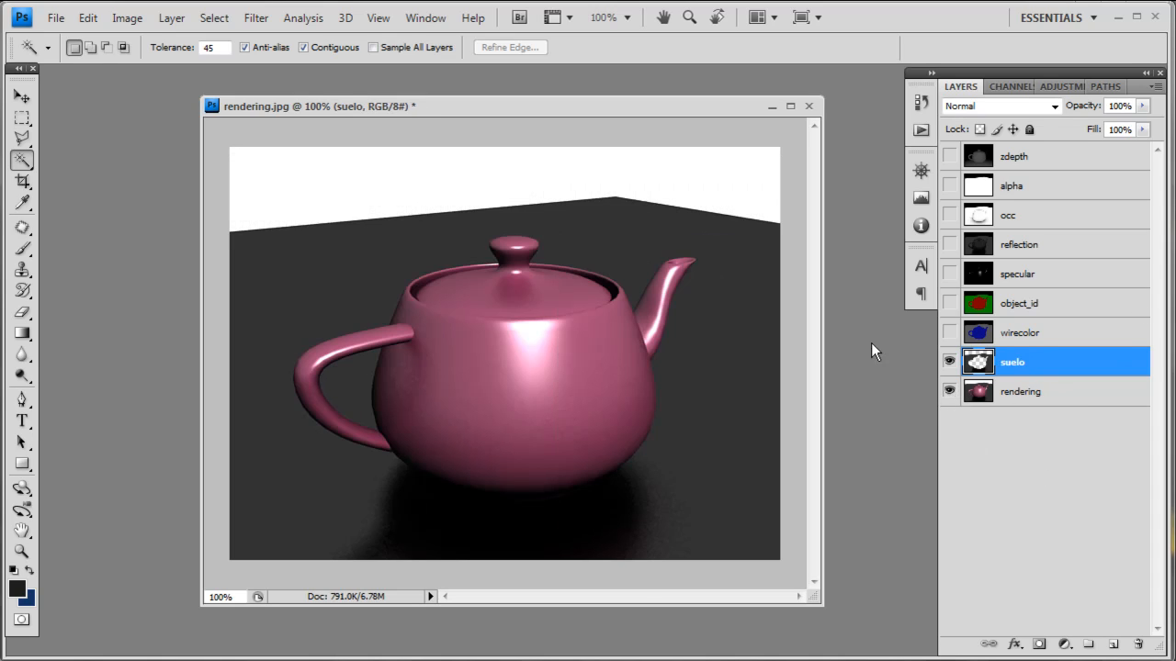
Try higher brightness and contrast on the suelo layer, cancel the adjustment, and delete the layer.
click(125, 19)
mouse_move(142, 65)
click(275, 71)
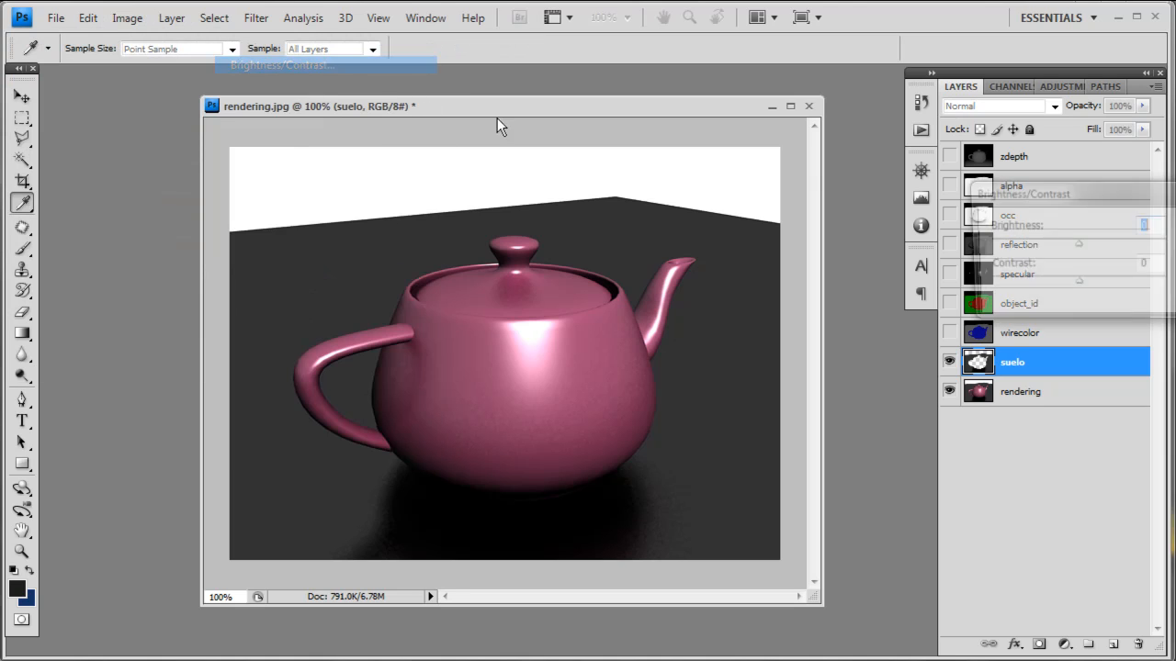
drag(764, 189, 727, 174)
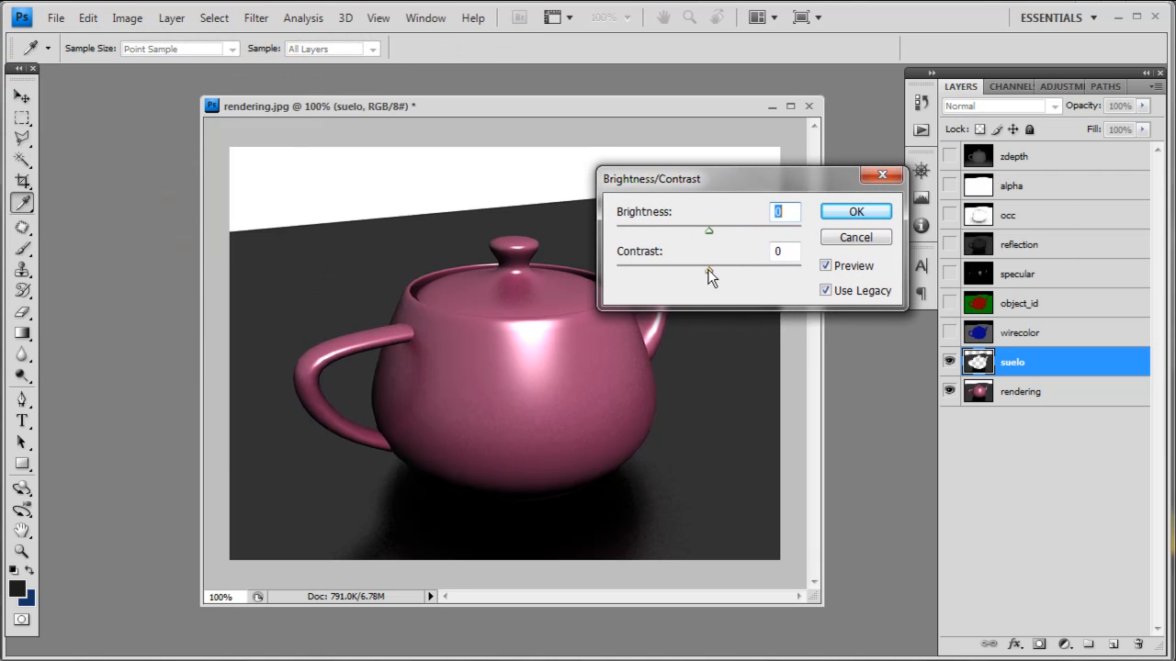
drag(708, 273, 757, 268)
drag(709, 231, 732, 241)
click(855, 237)
key(w)
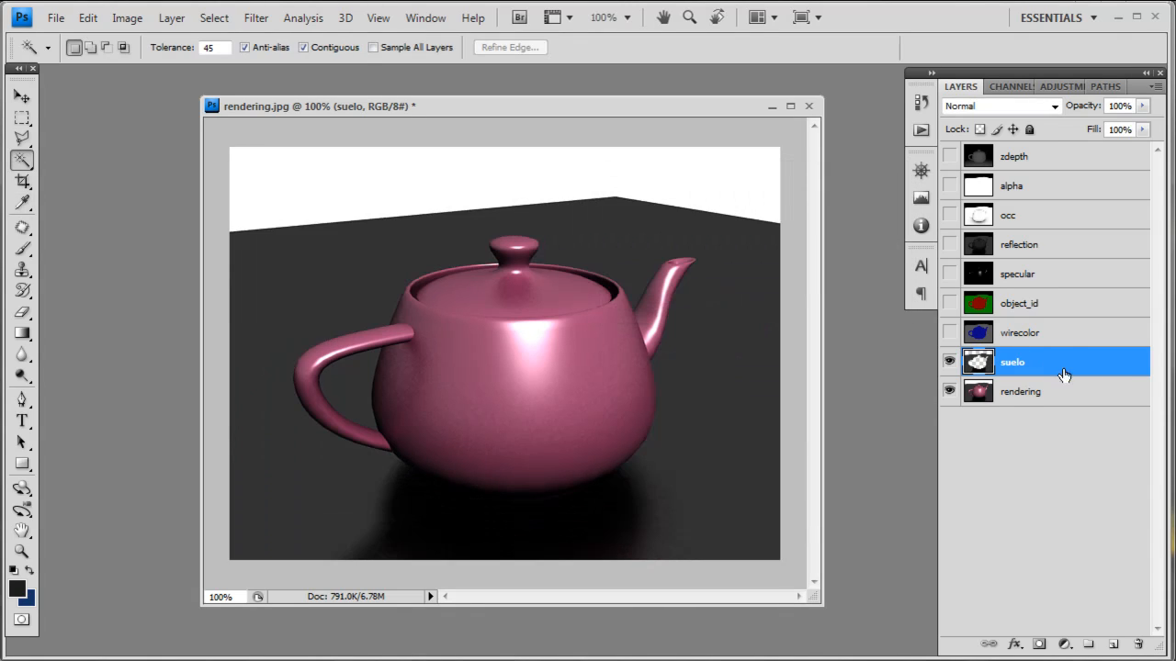
drag(1063, 373, 1138, 644)
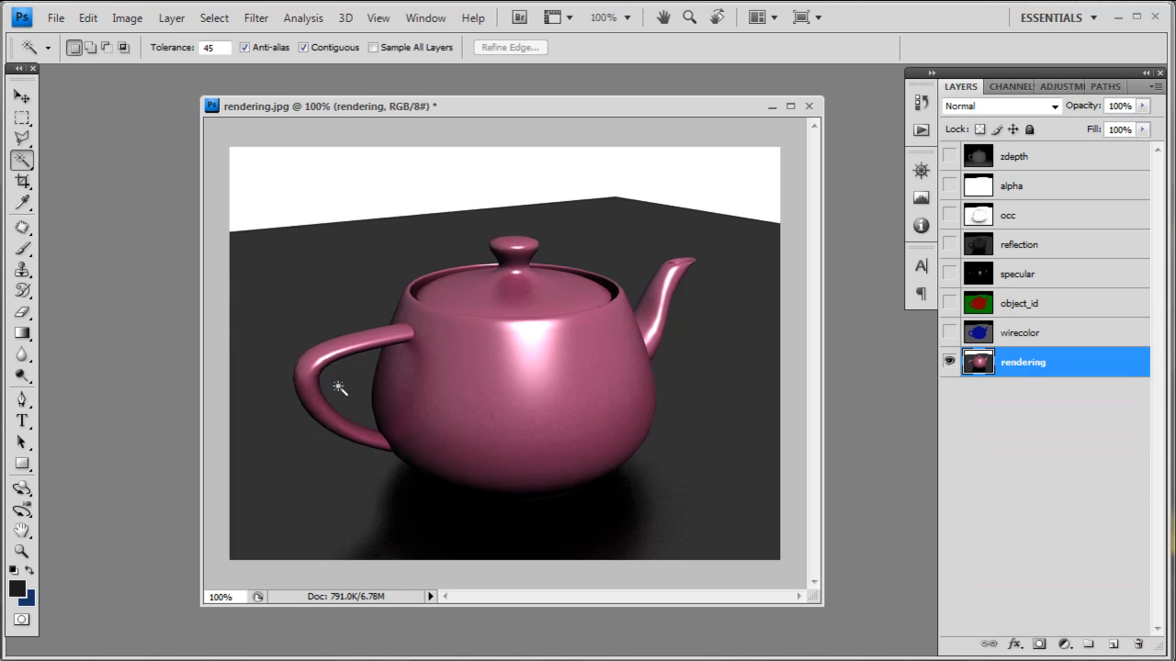
Select the green floor on the object_id layer with the Magic Wand, including the area inside the teapot handle.
click(949, 303)
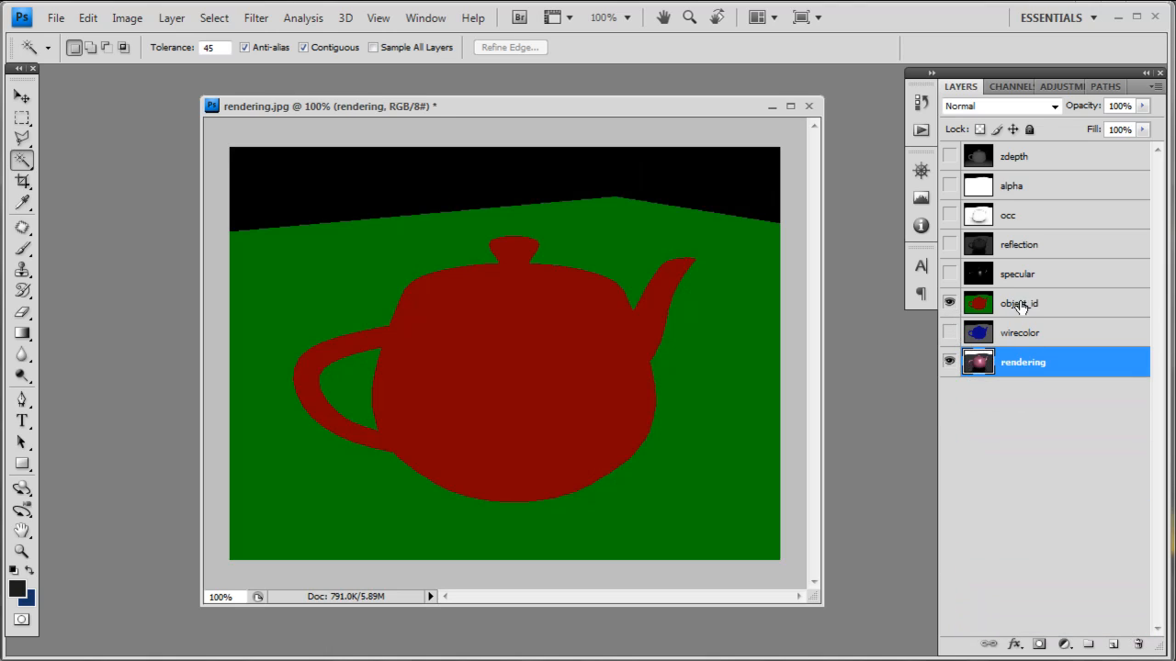
click(961, 309)
click(334, 275)
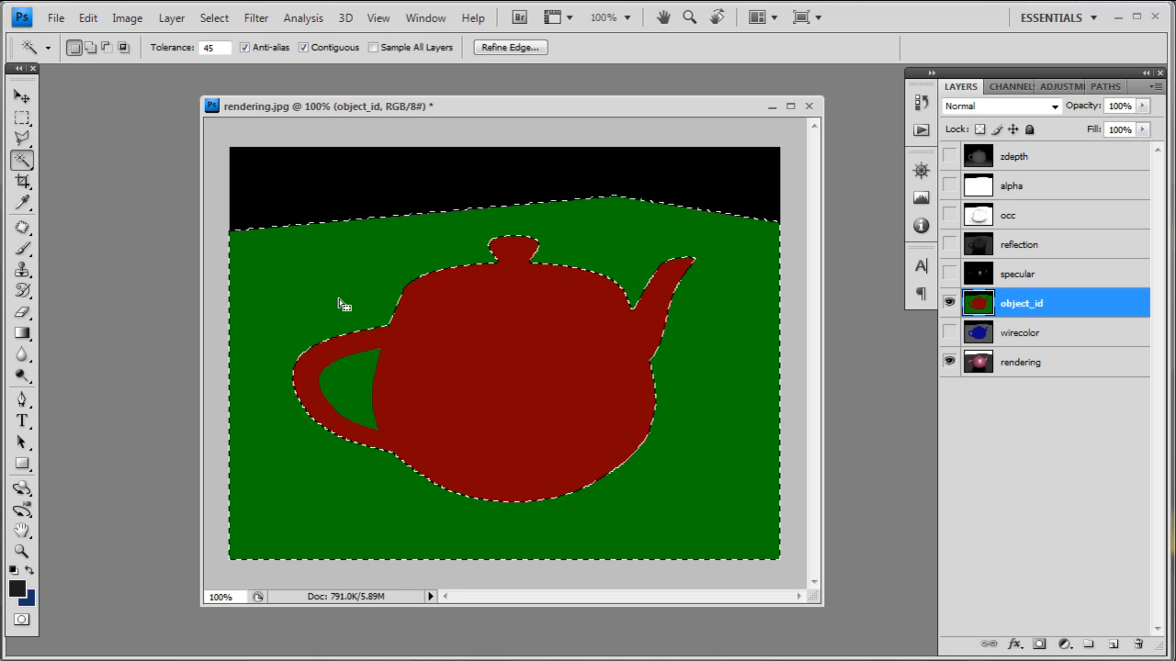
shift+click(359, 393)
Hide object_id and copy the full floor selection, including the handle opening, from the rendering layer to a new layer.
click(949, 303)
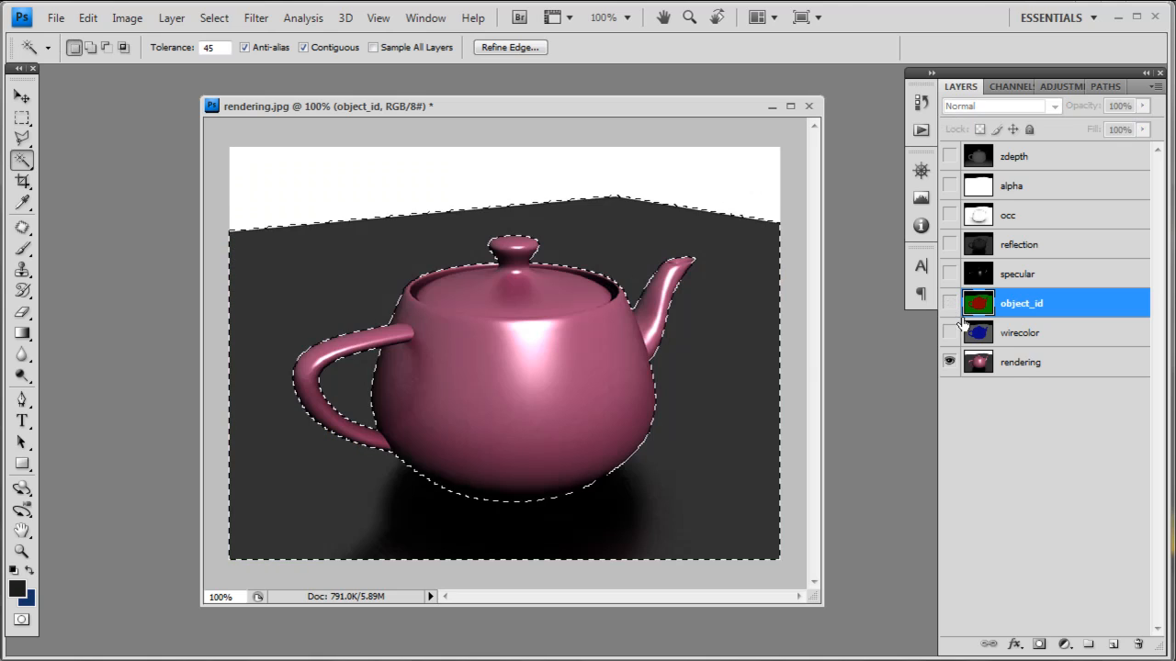
click(974, 365)
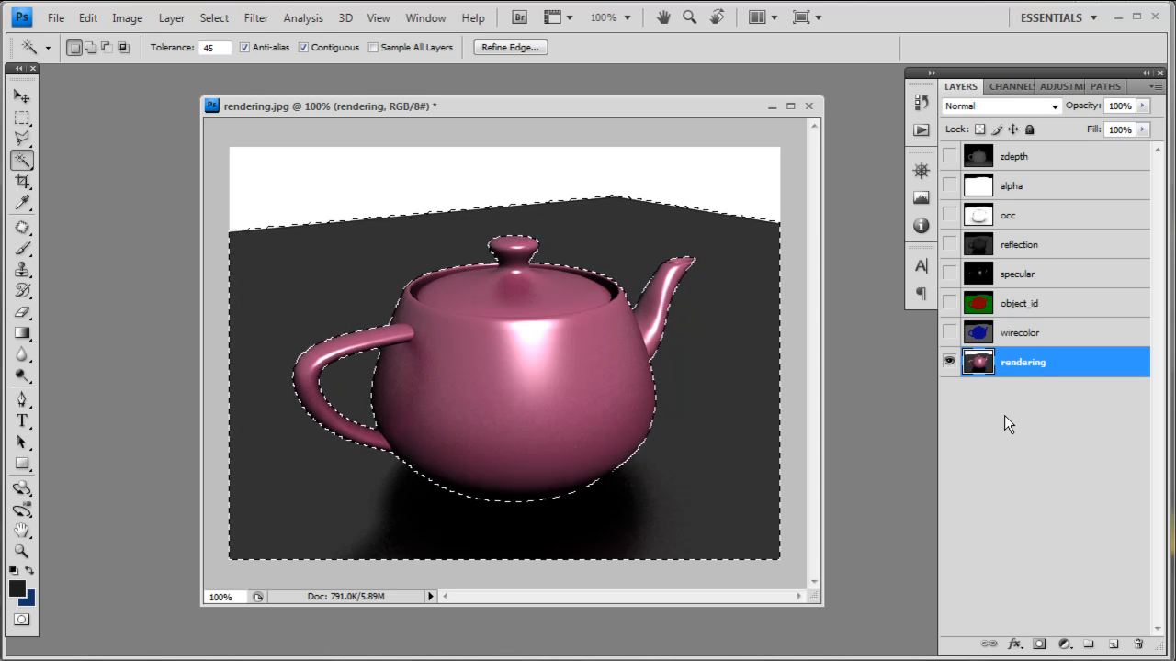
key(ctrl+shift+alt+n)
key(ctrl+d)
key(v)
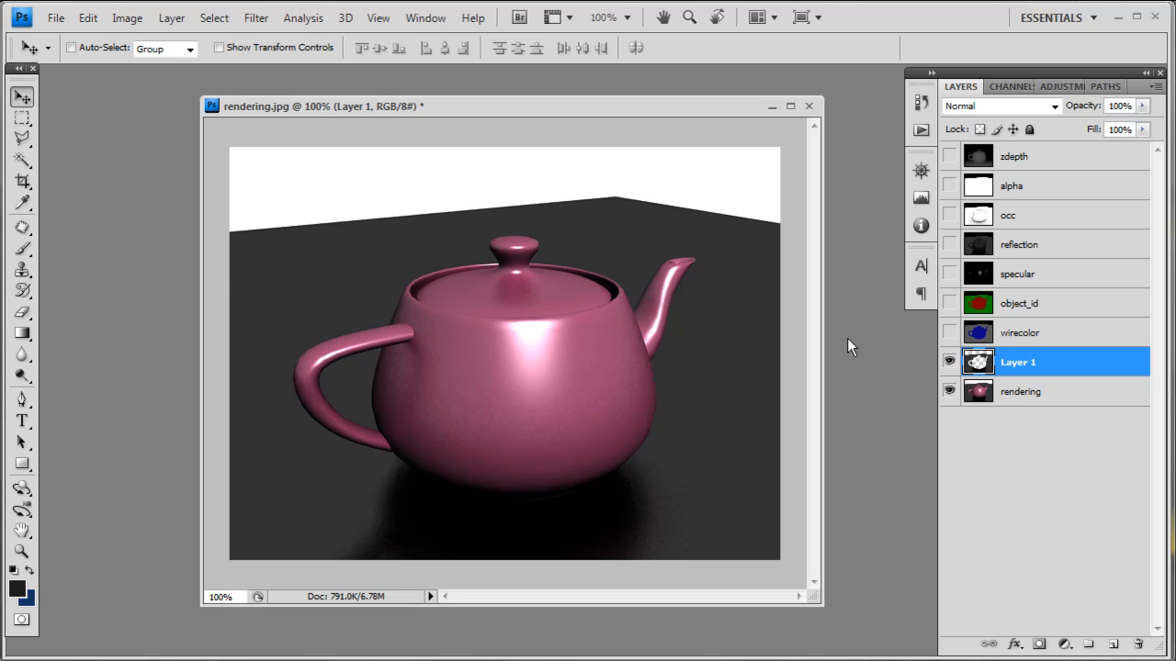
Try a Levels adjustment on the copied floor layer, Layer 1, and cancel it.
key(i)
key(ctrl+l)
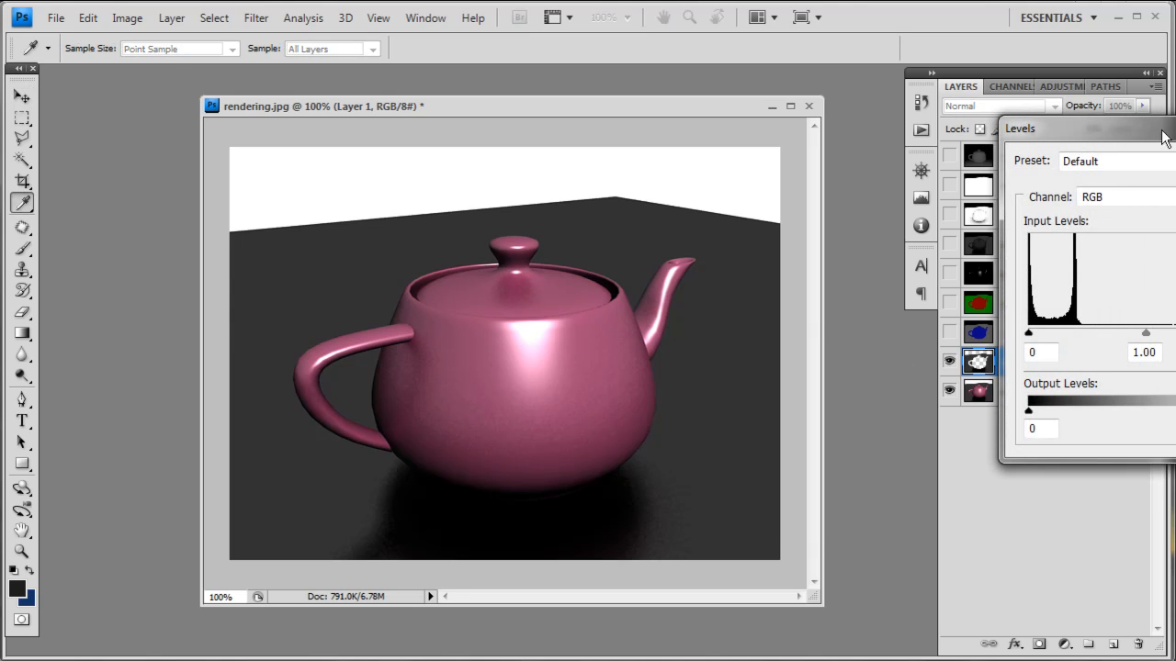
drag(829, 405, 781, 404)
click(1001, 259)
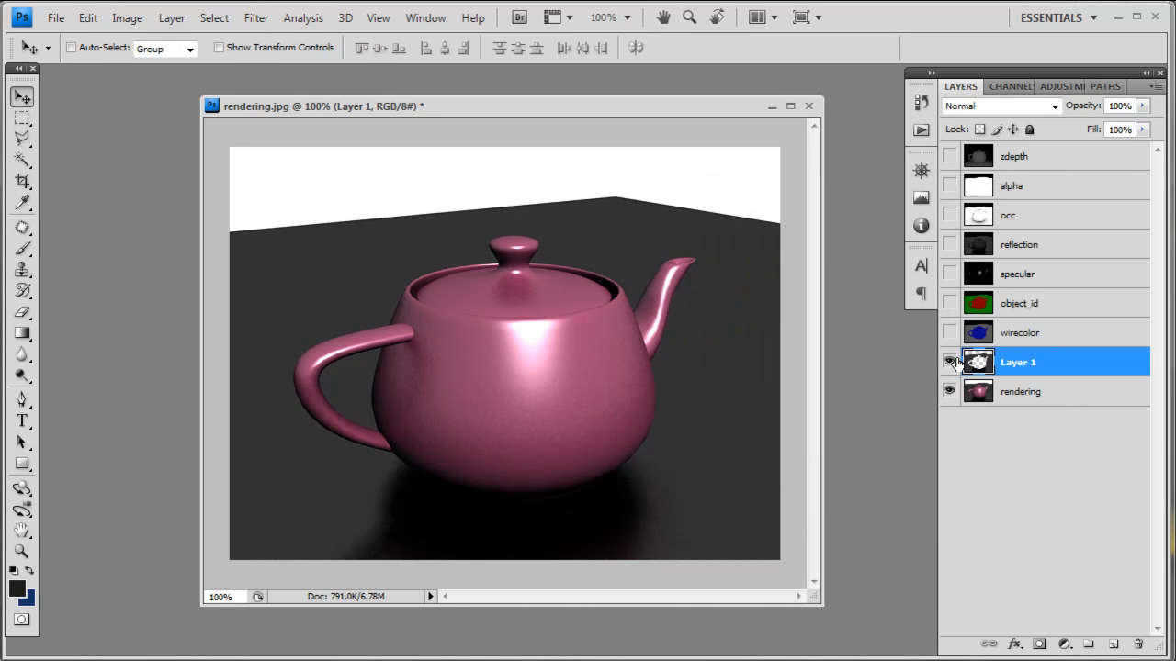
Hide Layer 1, show the specular layer over the rendering, and set its blend mode to Screen.
click(949, 274)
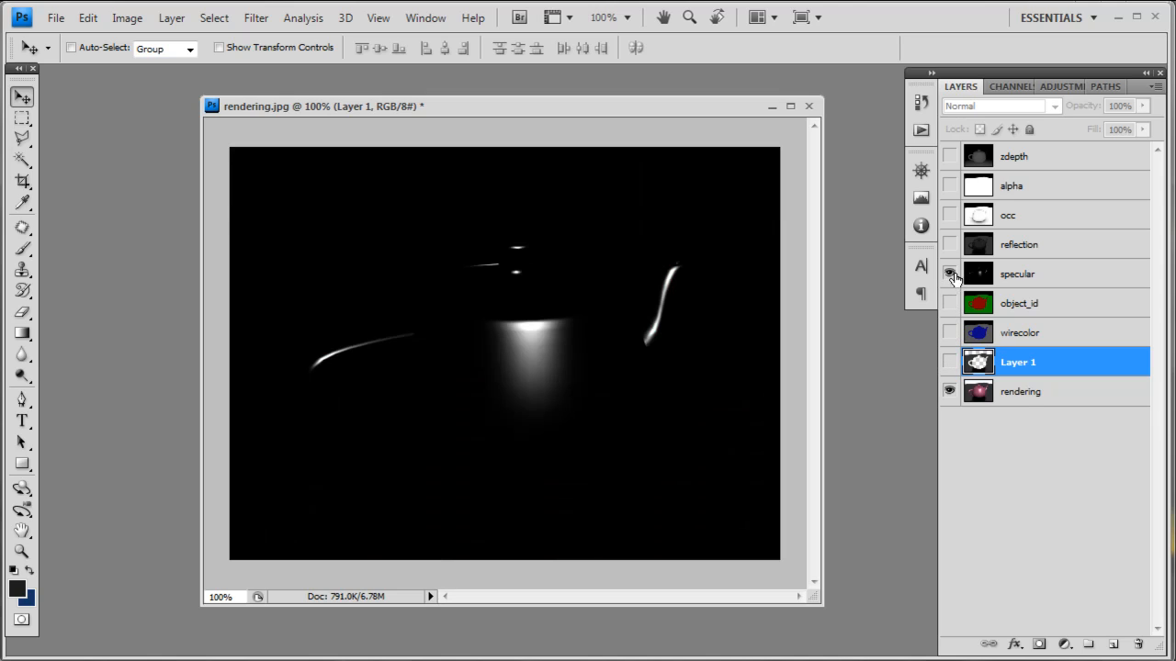
click(949, 273)
click(1018, 275)
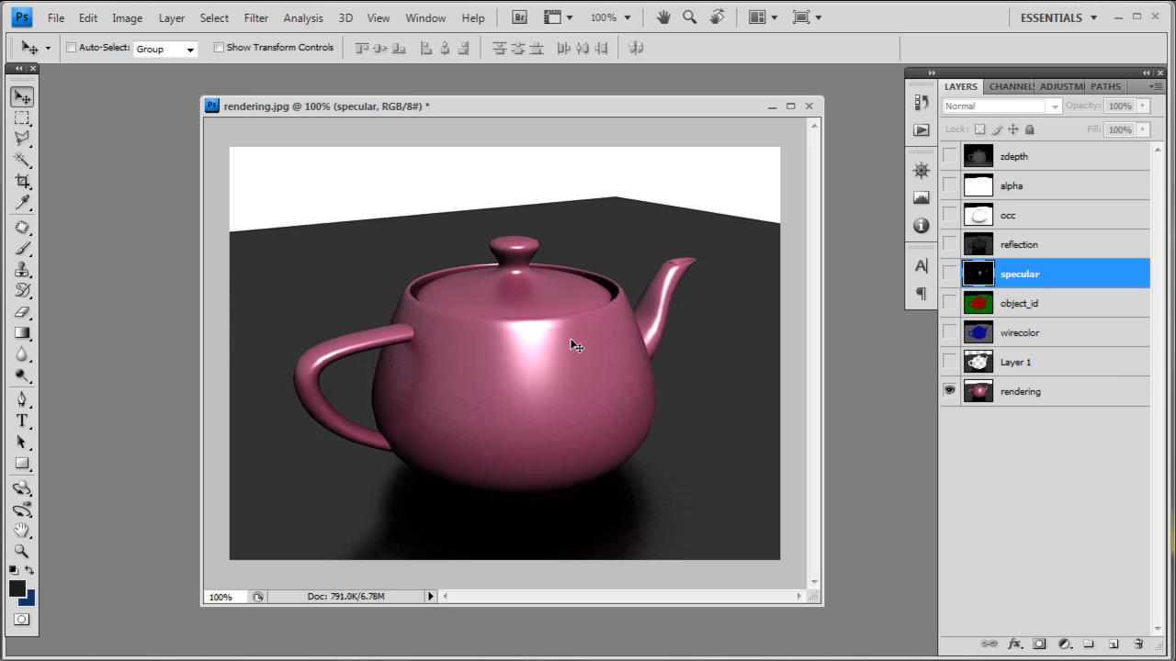
click(950, 273)
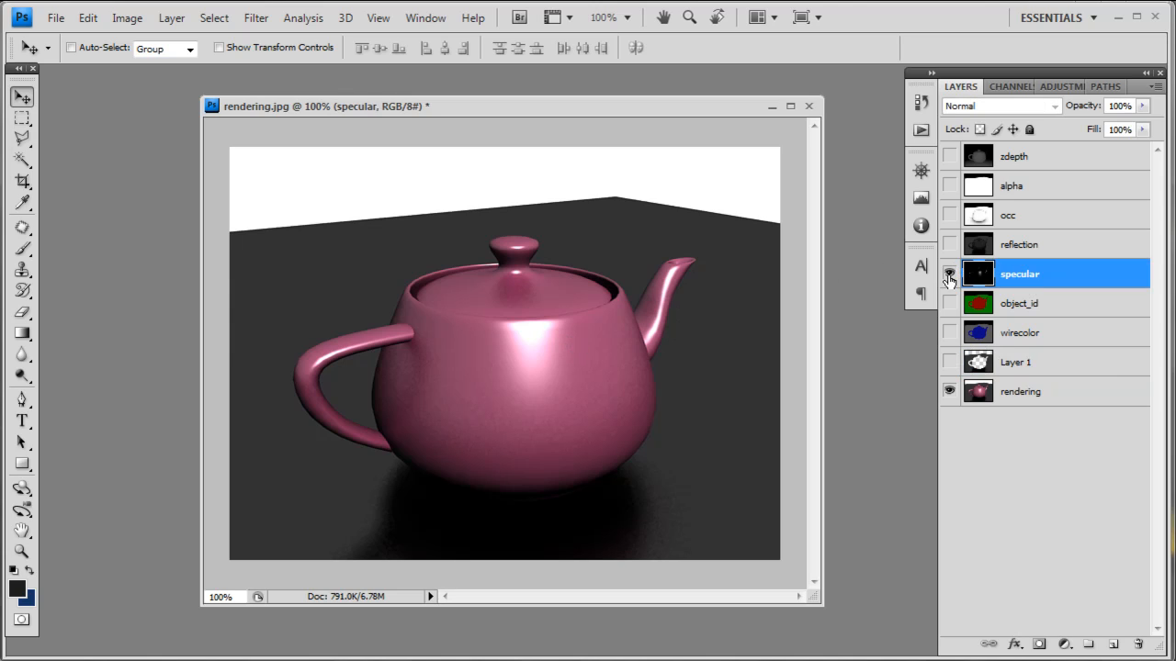
click(1010, 106)
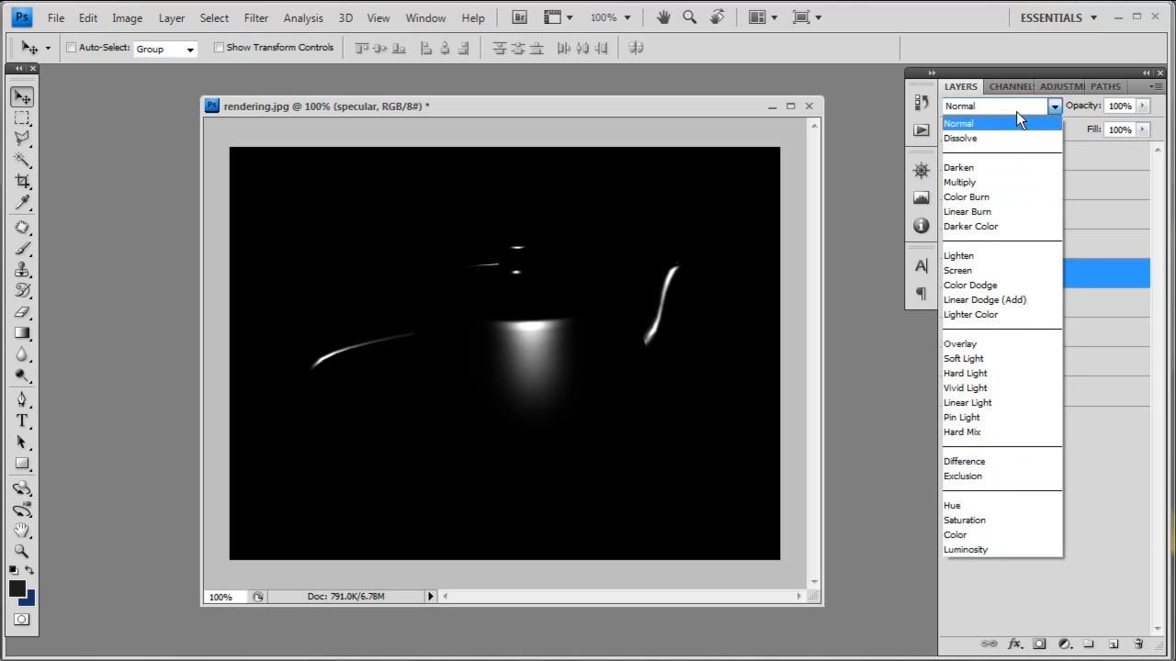
click(973, 270)
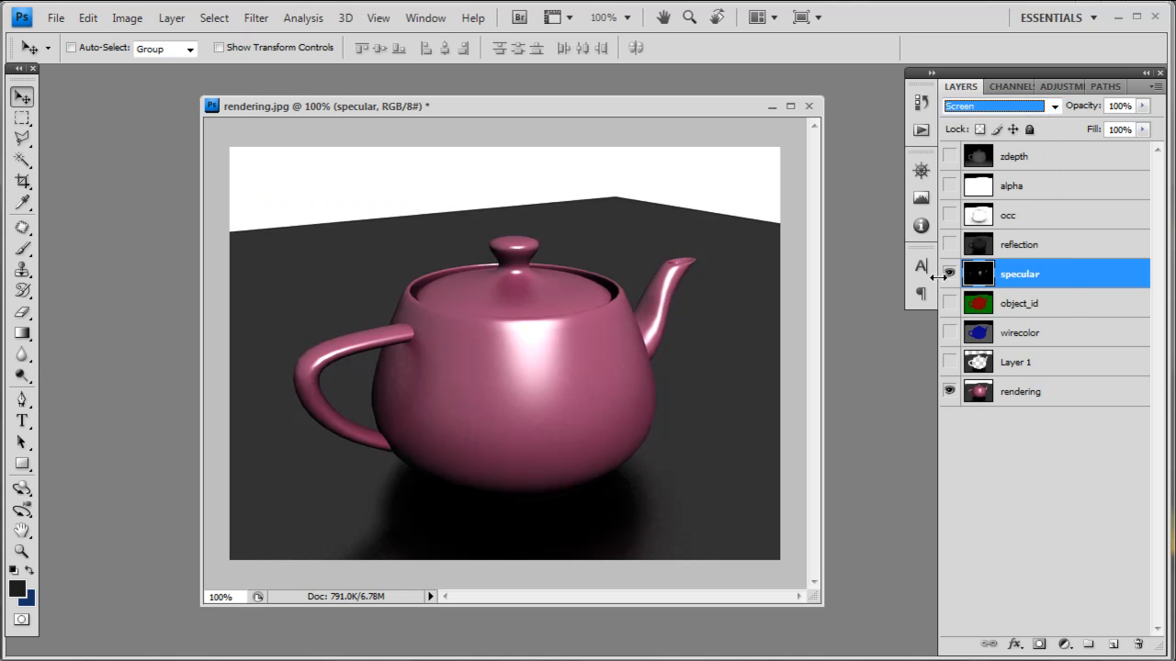
Compare the teapot's highlights with and without the specular layer, including a close-up at 300%.
click(949, 274)
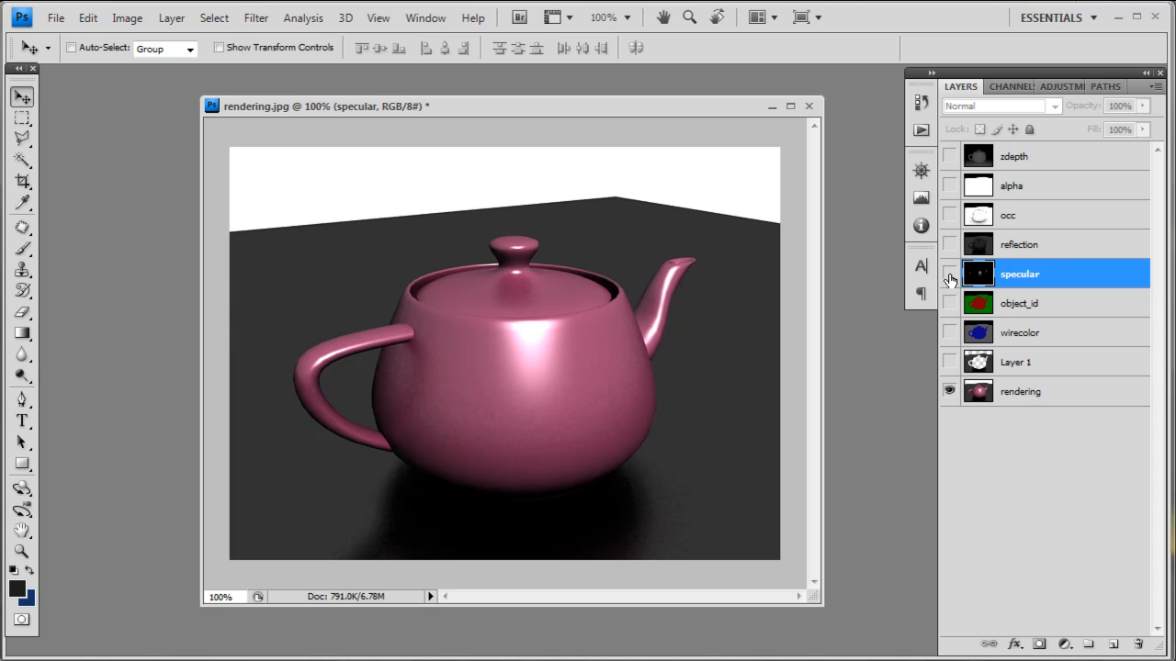
click(949, 275)
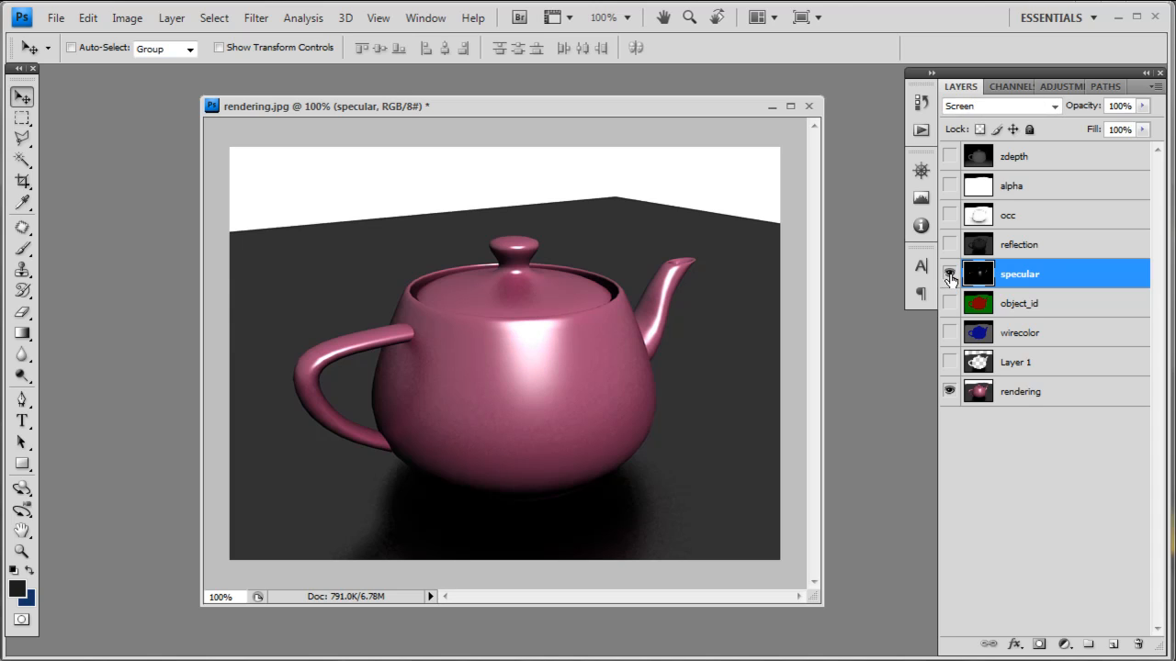
click(949, 274)
click(949, 274)
key(ctrl+plus)
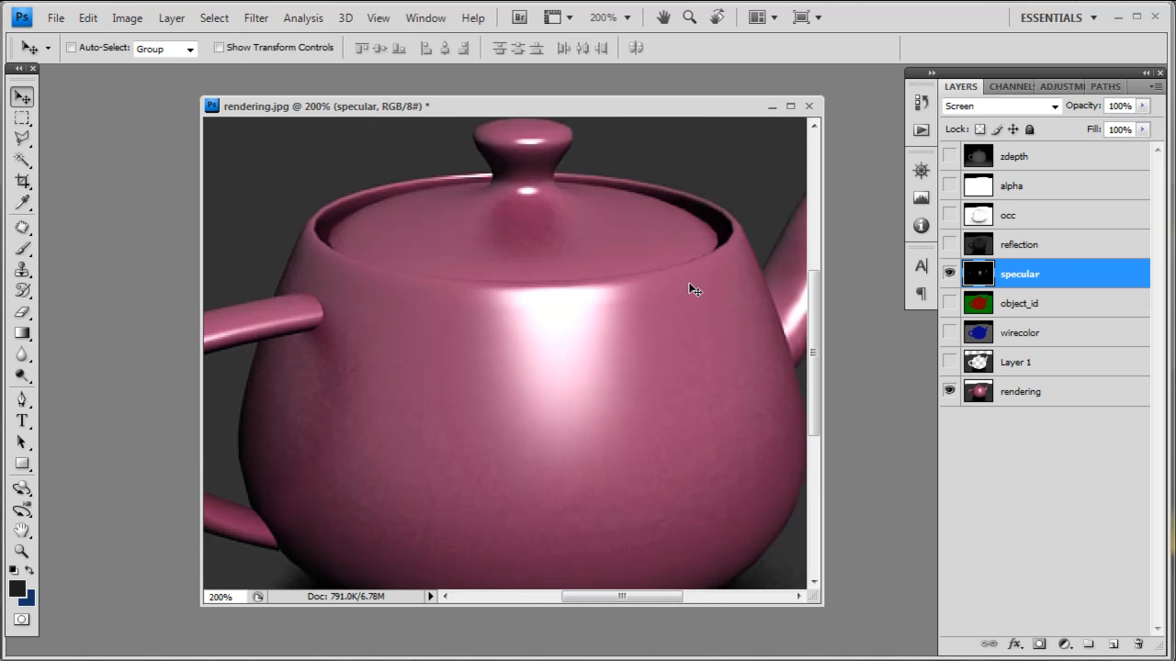
key(ctrl+plus)
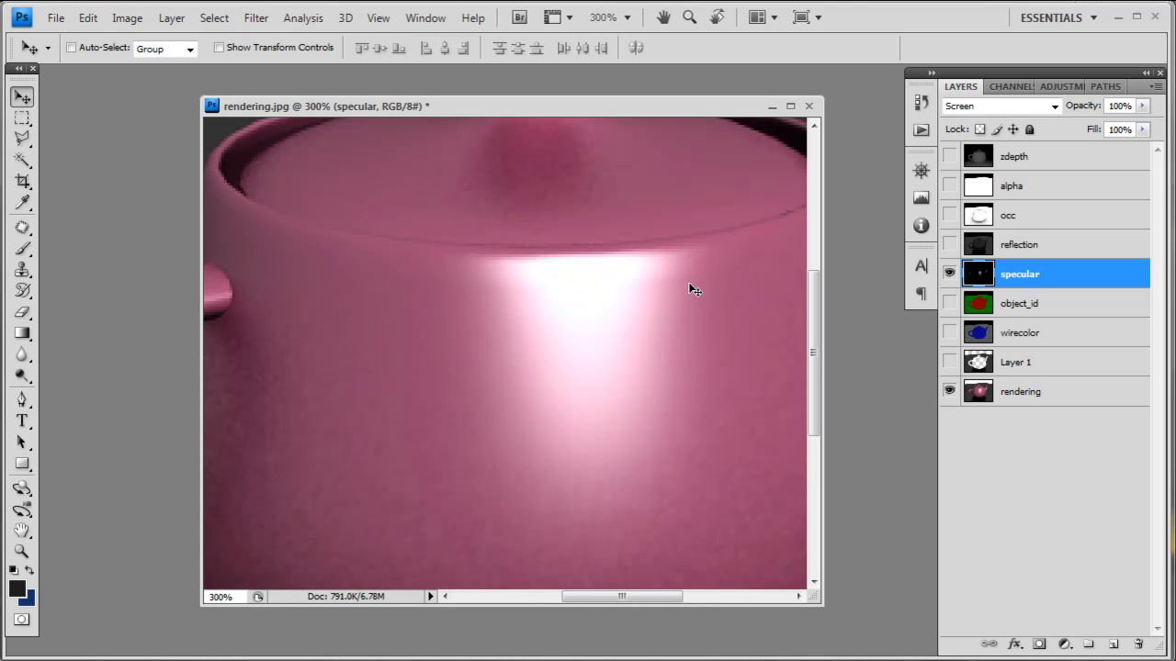
click(948, 275)
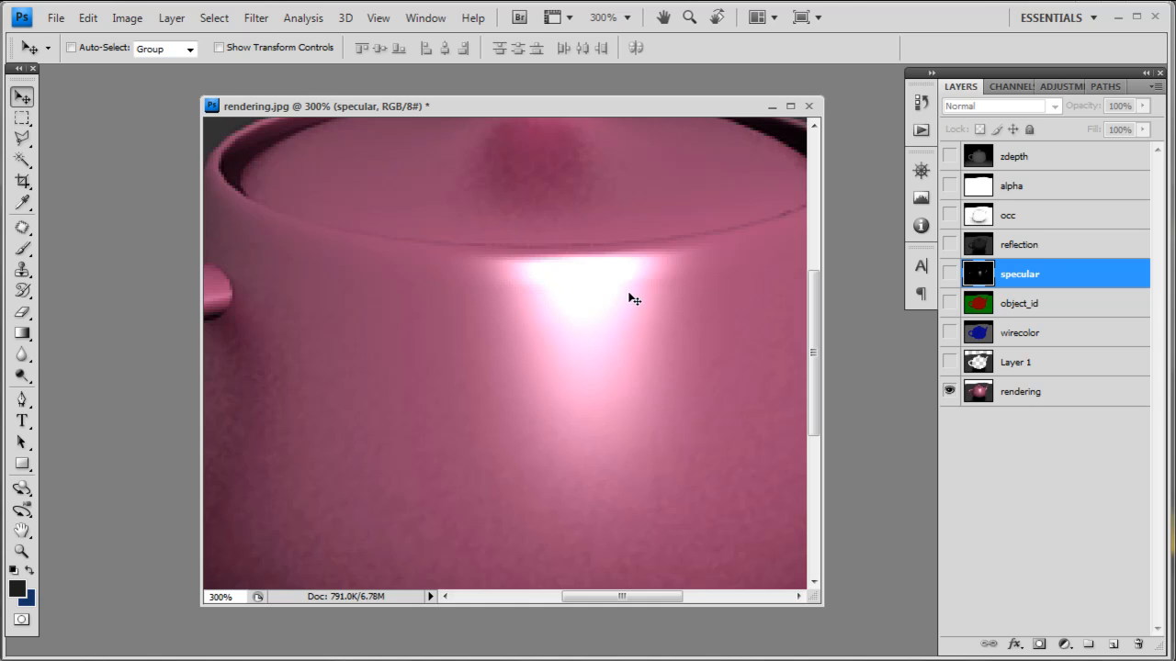
click(949, 276)
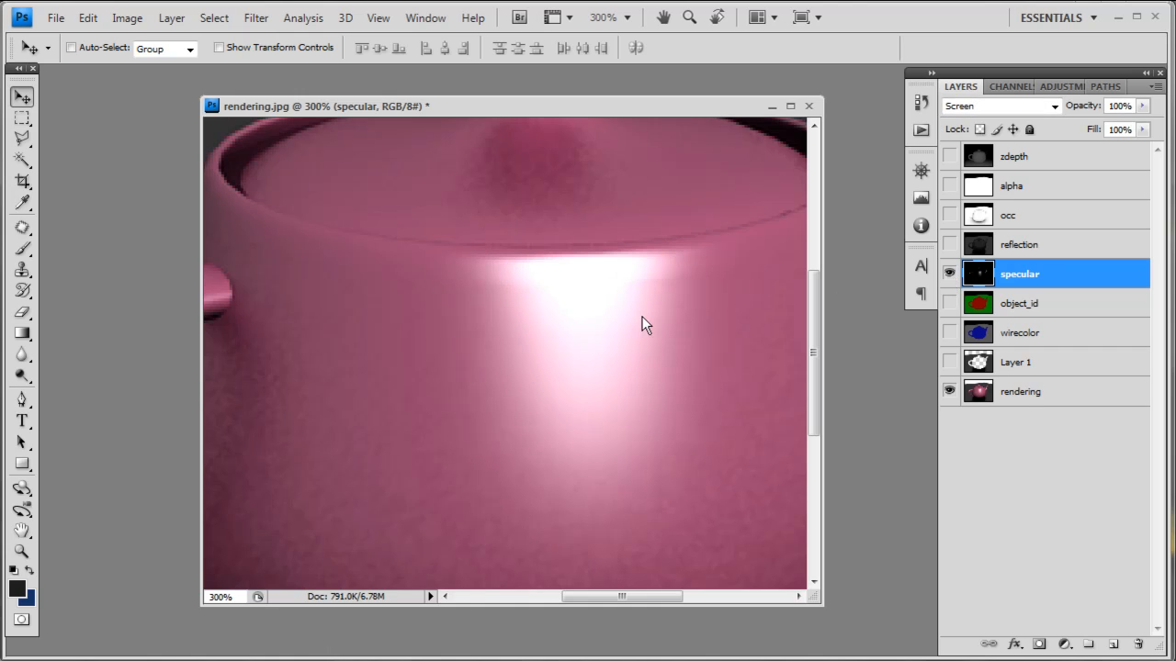
key(ctrl+1)
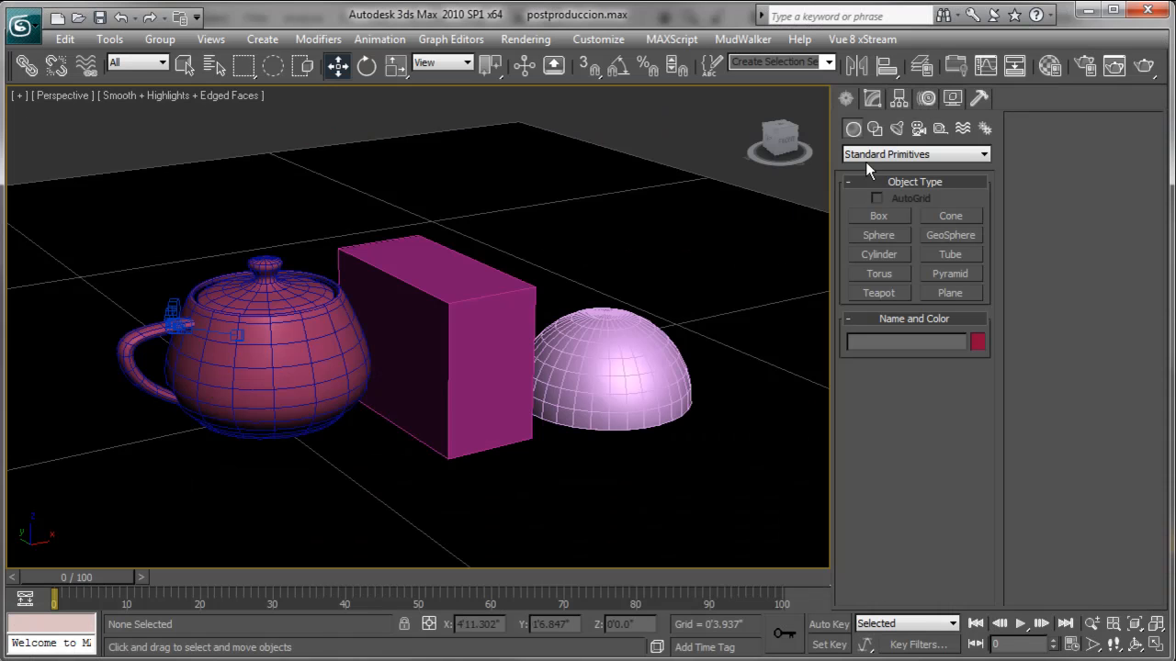
Switch to 3ds Max and examine the reflection glossiness of the PLANO material in the Material Editor.
click(1056, 73)
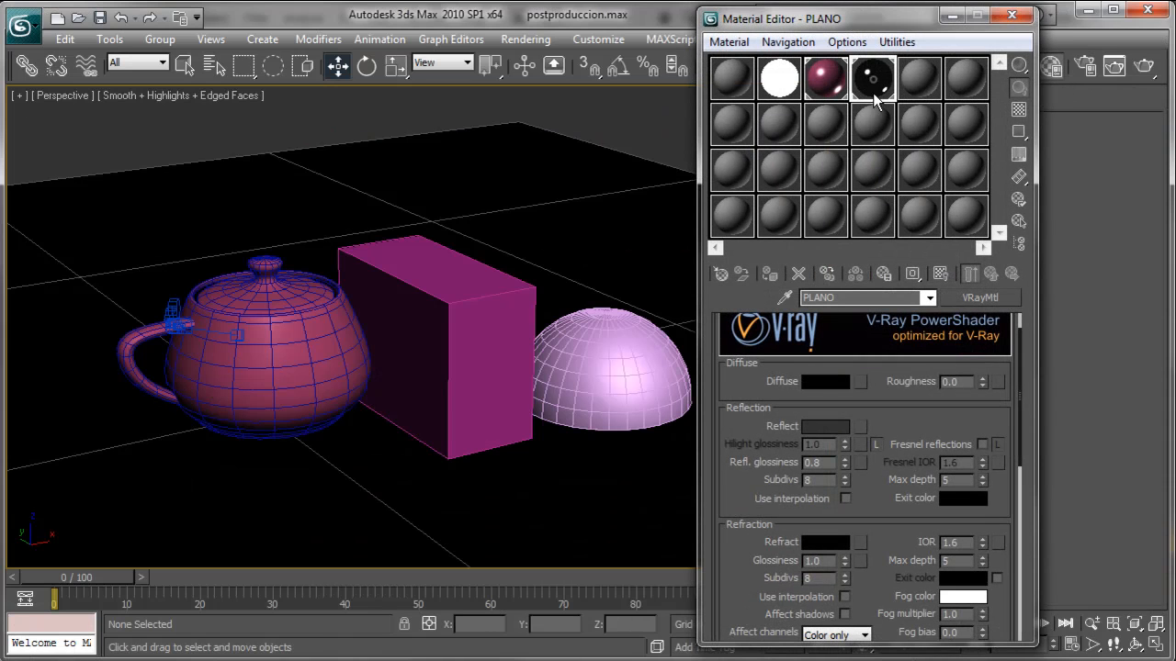
drag(824, 464, 708, 492)
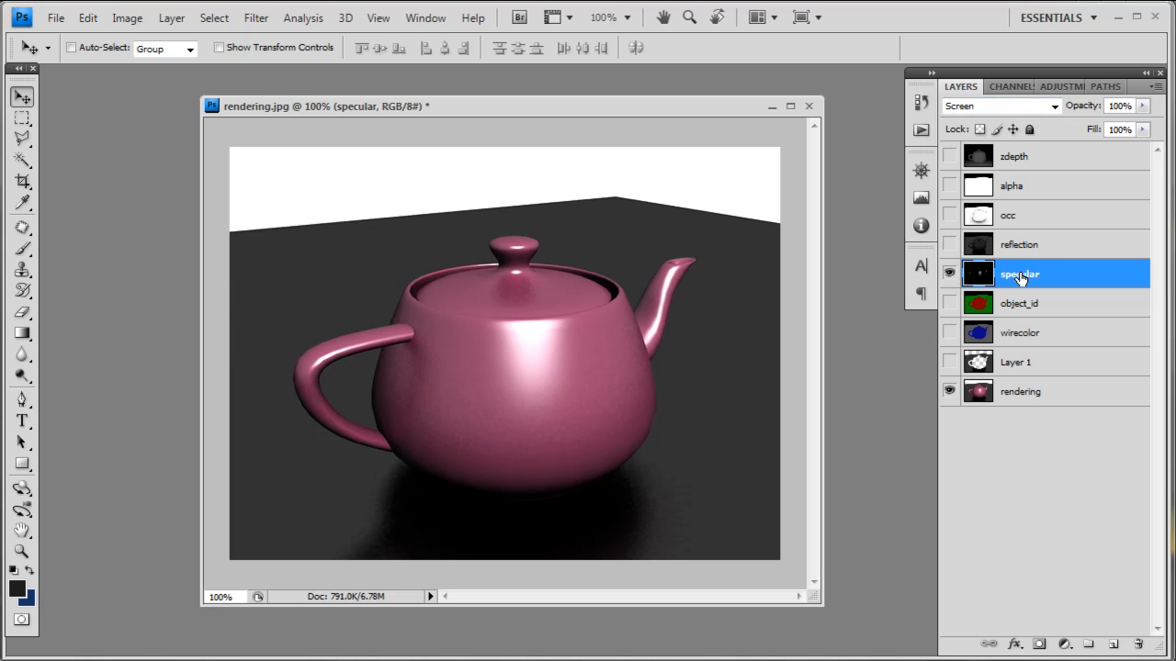
Switch back to Photoshop and apply a Gaussian Blur with a 5-pixel radius to the specular layer.
click(255, 19)
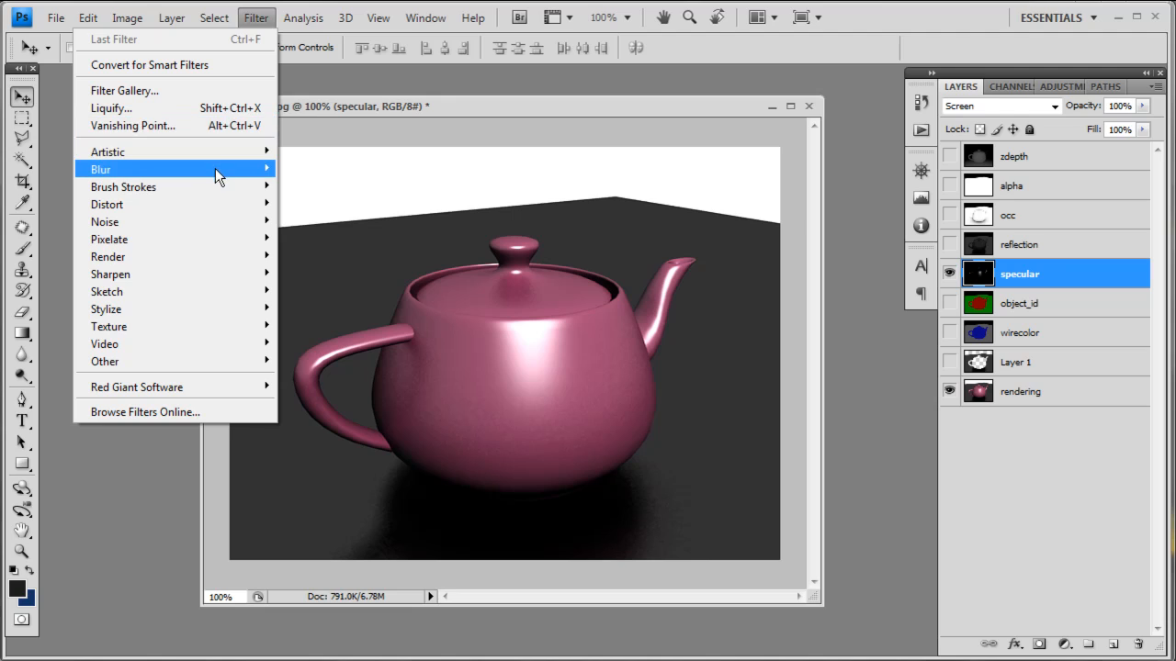
mouse_move(215, 171)
click(328, 241)
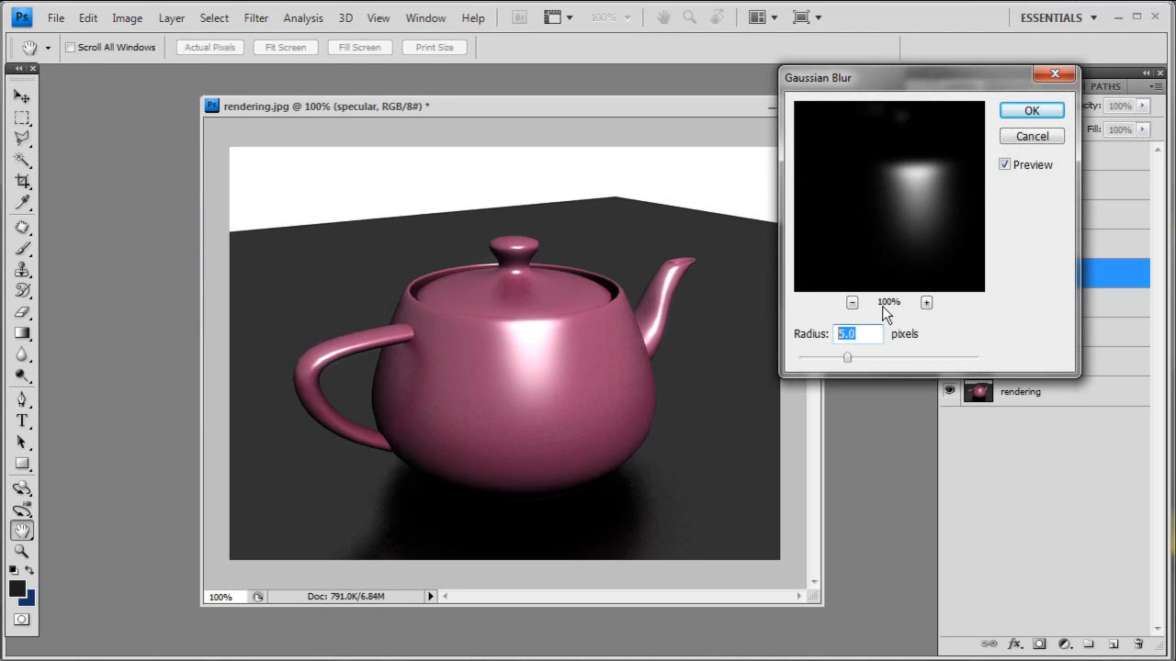
text(3)
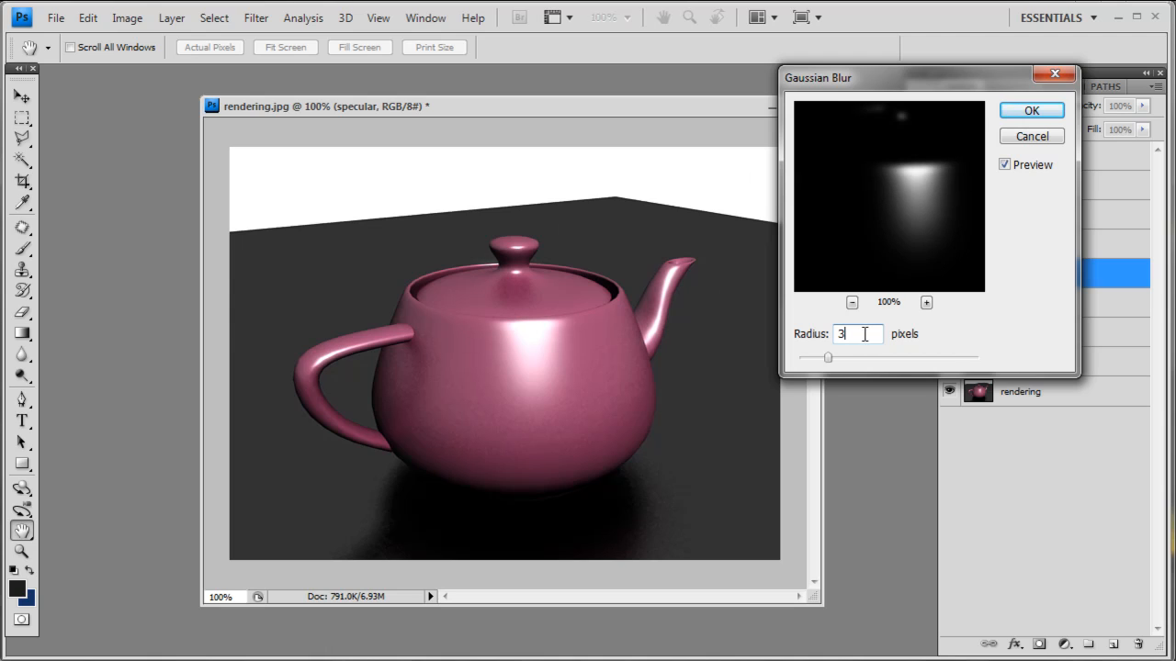
drag(864, 334, 756, 345)
text(5)
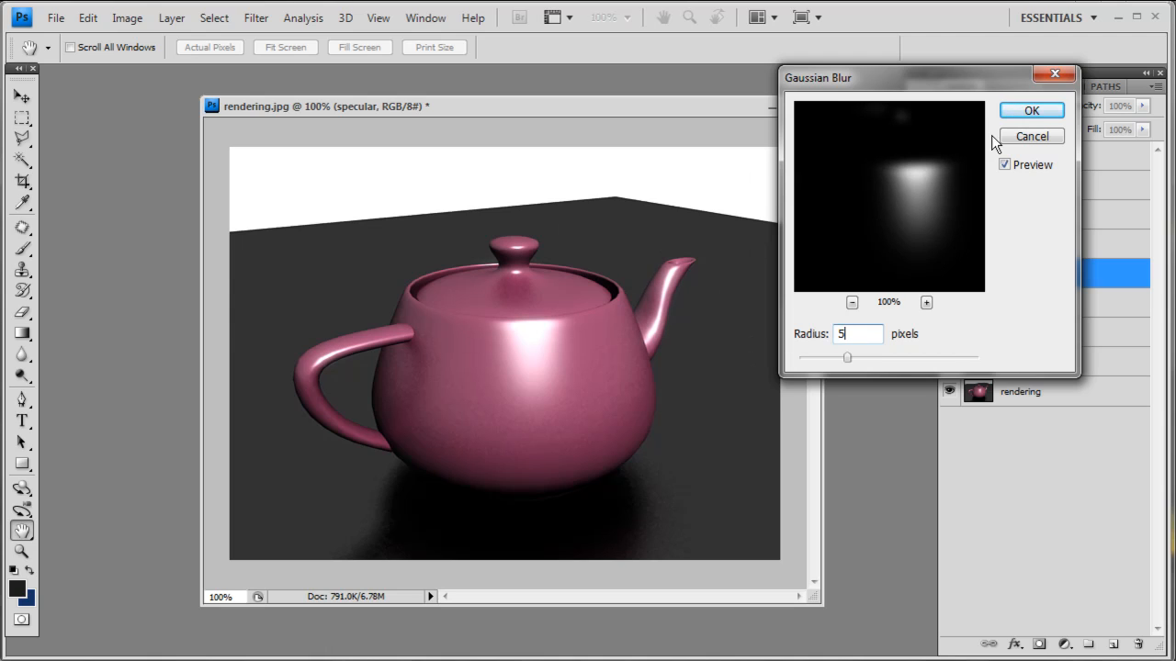
click(1029, 111)
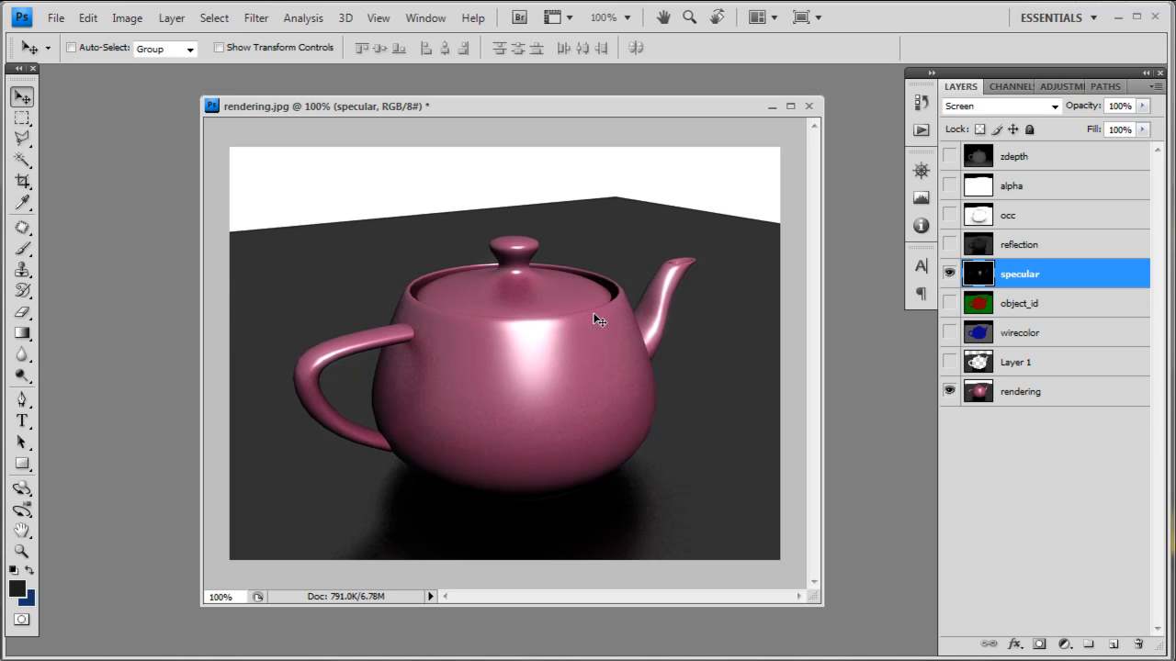
Hide the specular layer, show the reflection layer, and set its blend mode to Screen.
click(949, 274)
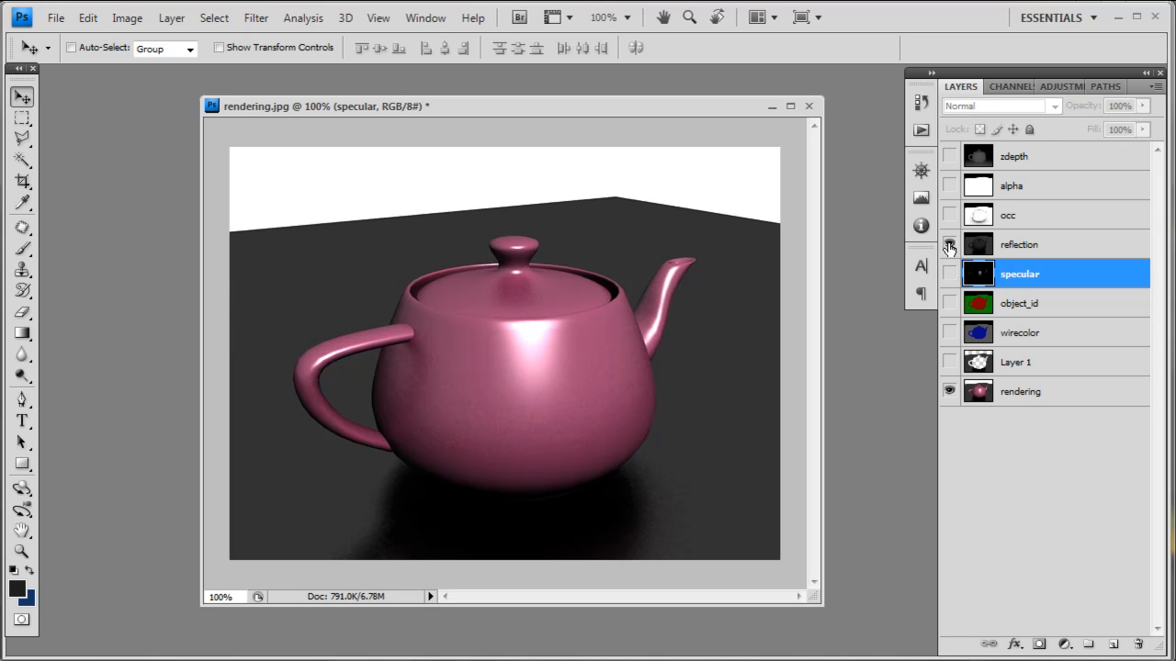
click(949, 246)
click(1009, 248)
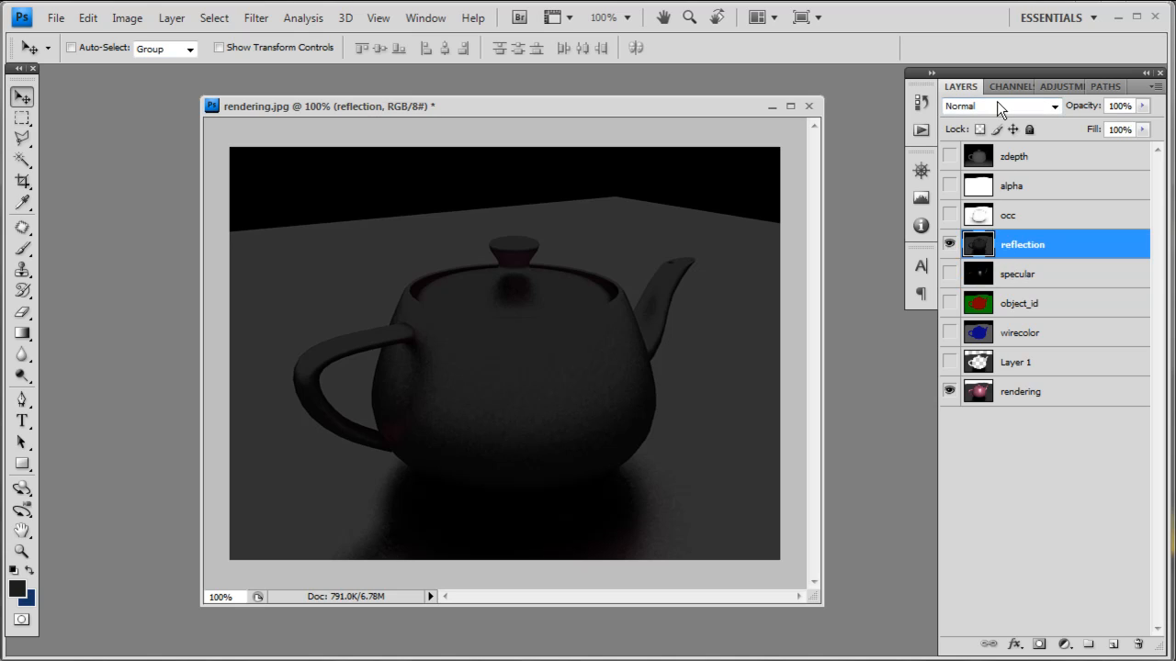
click(998, 106)
click(976, 268)
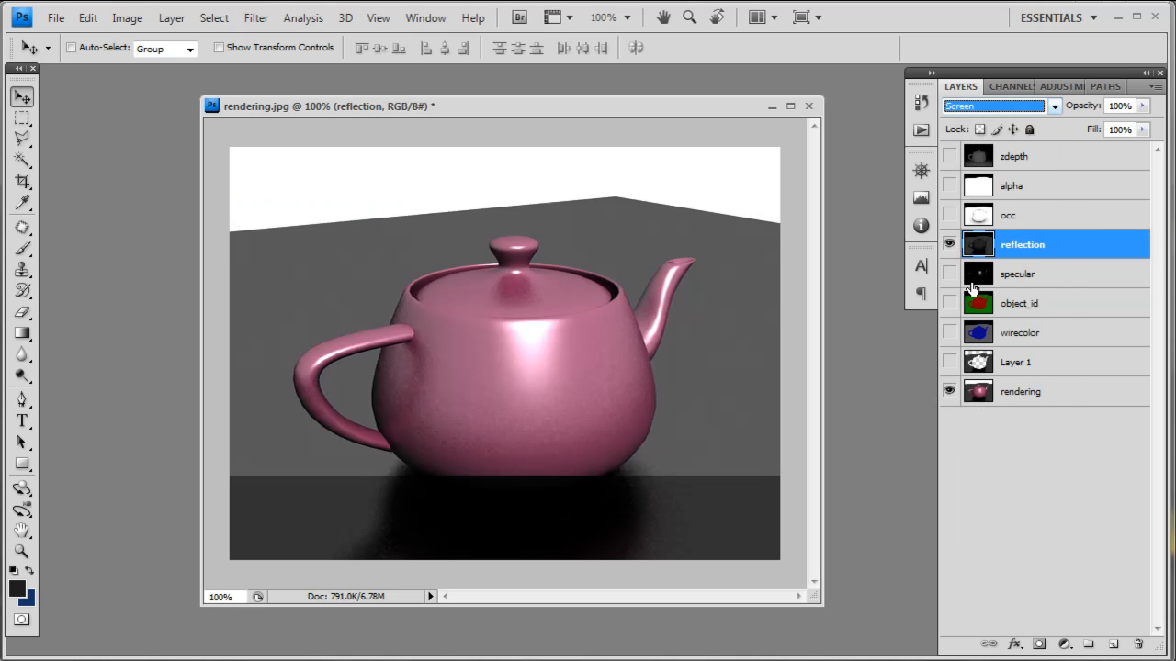
Compare the teapot and floor with and without the reflection layer.
click(949, 246)
click(951, 248)
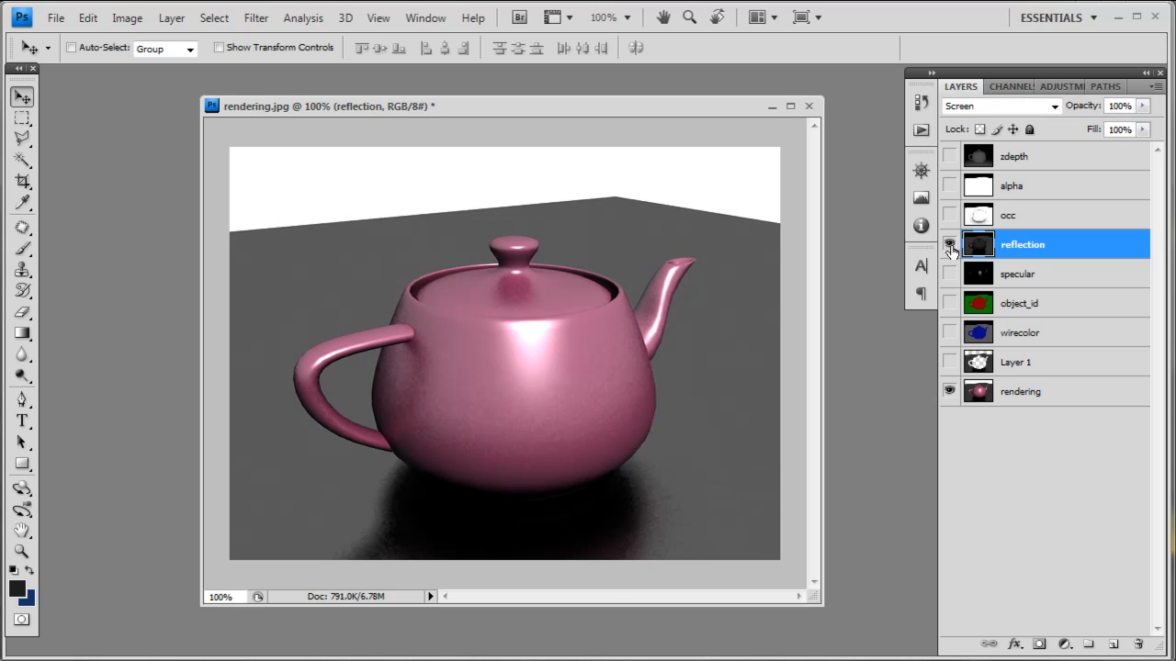
click(950, 246)
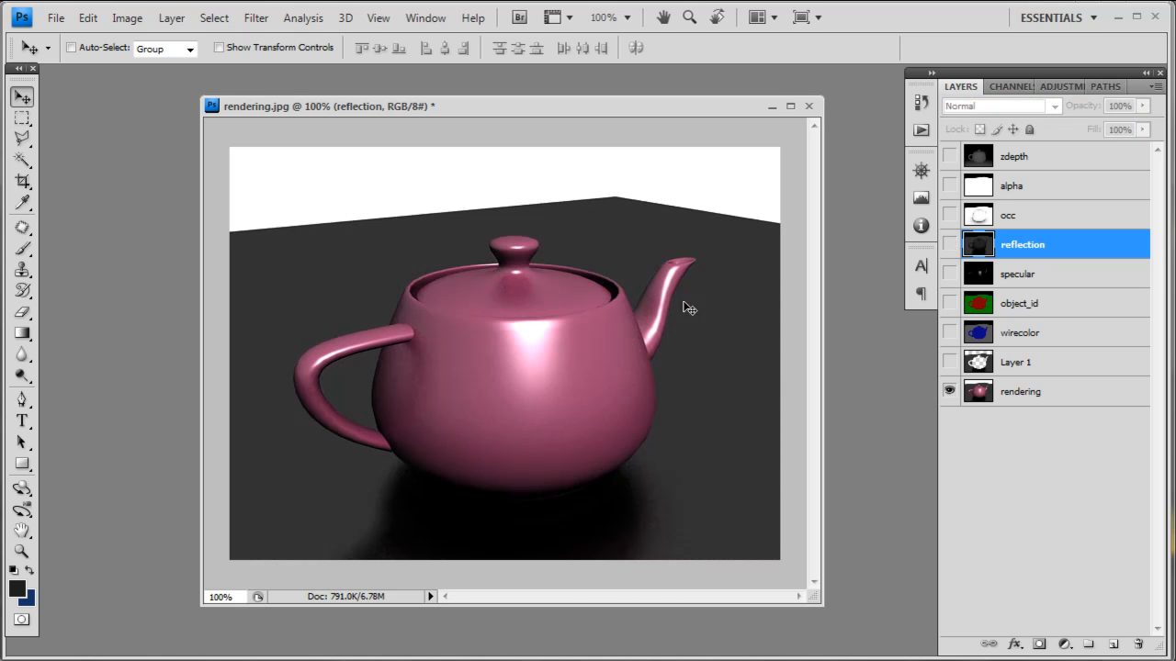
click(949, 246)
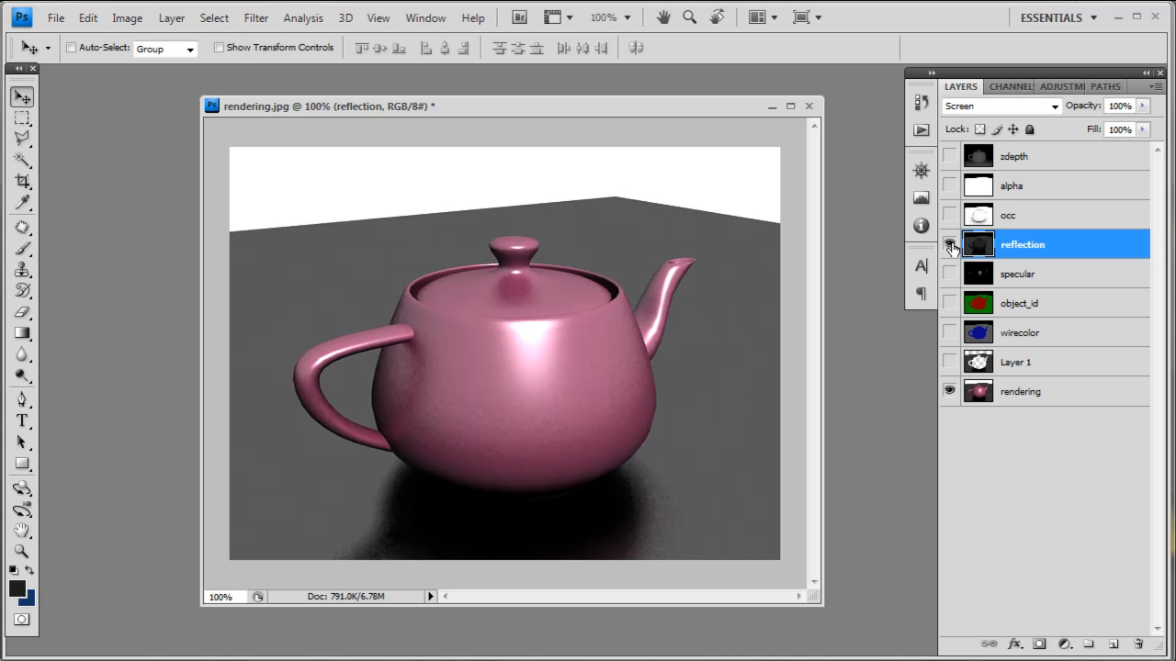
click(950, 246)
click(950, 246)
Set the reflection layer's opacity to 30% and compare the image with and without it.
key(Return)
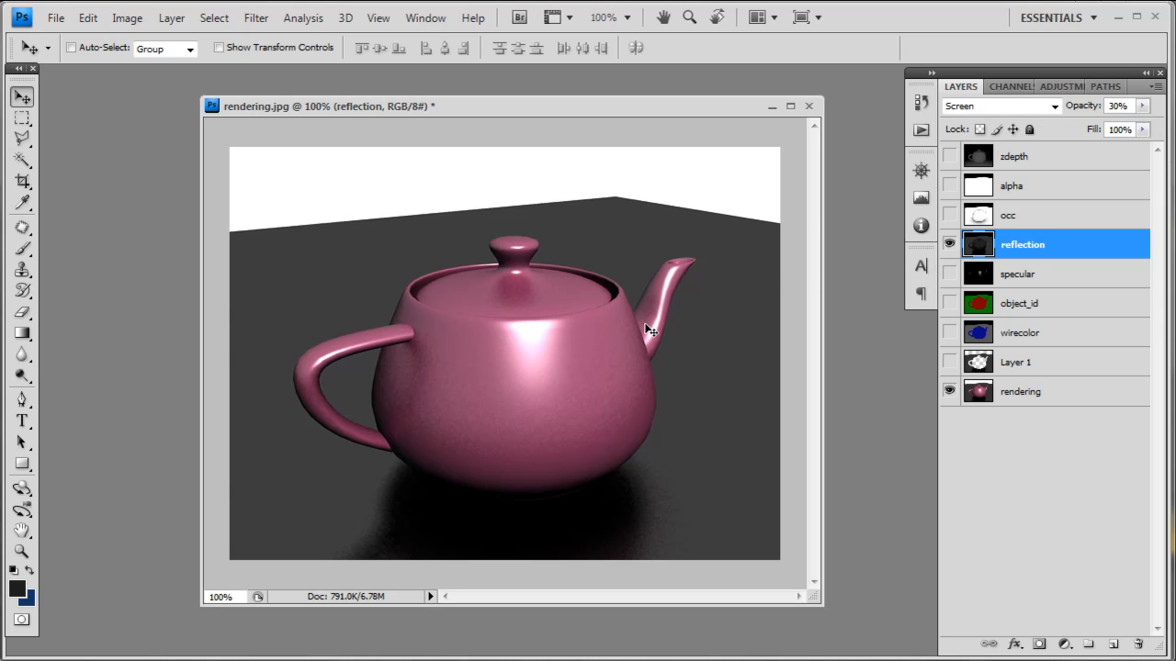
click(948, 245)
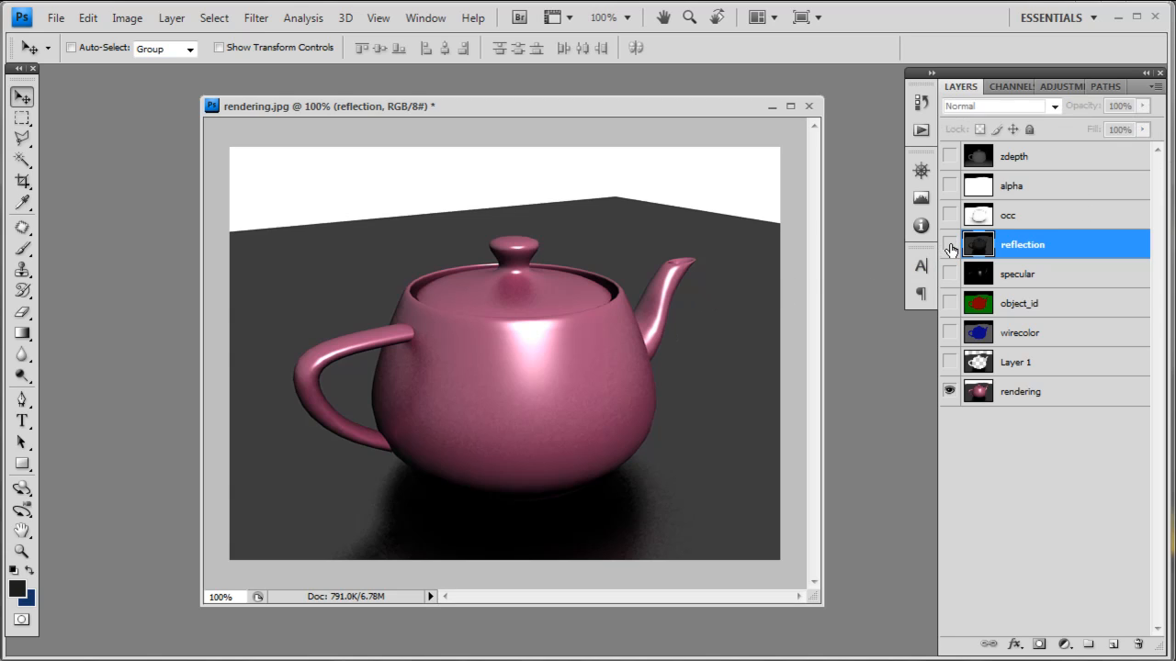
click(949, 245)
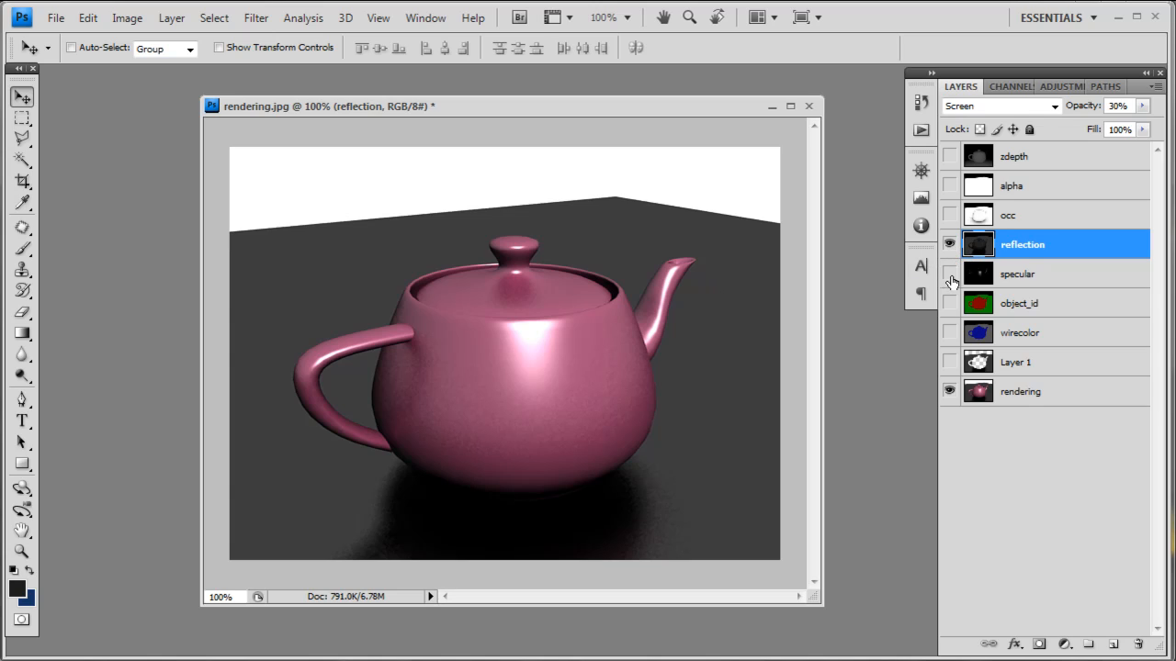
Preview the specular layer together with reflection, and hide both layers.
click(949, 273)
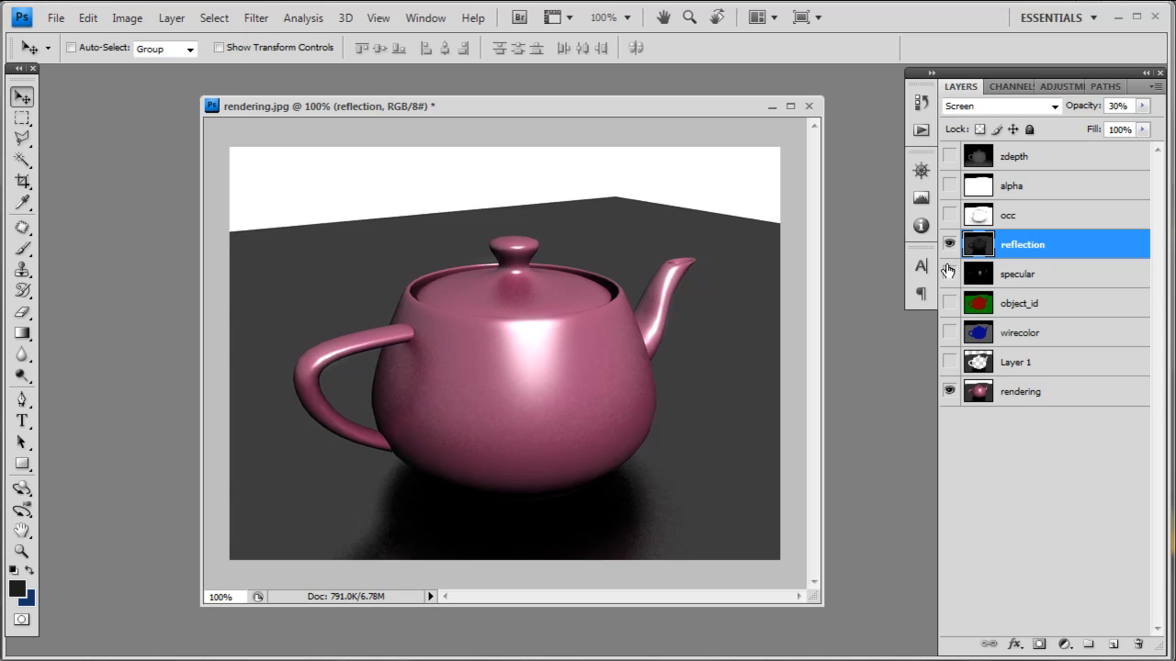
click(949, 246)
click(949, 276)
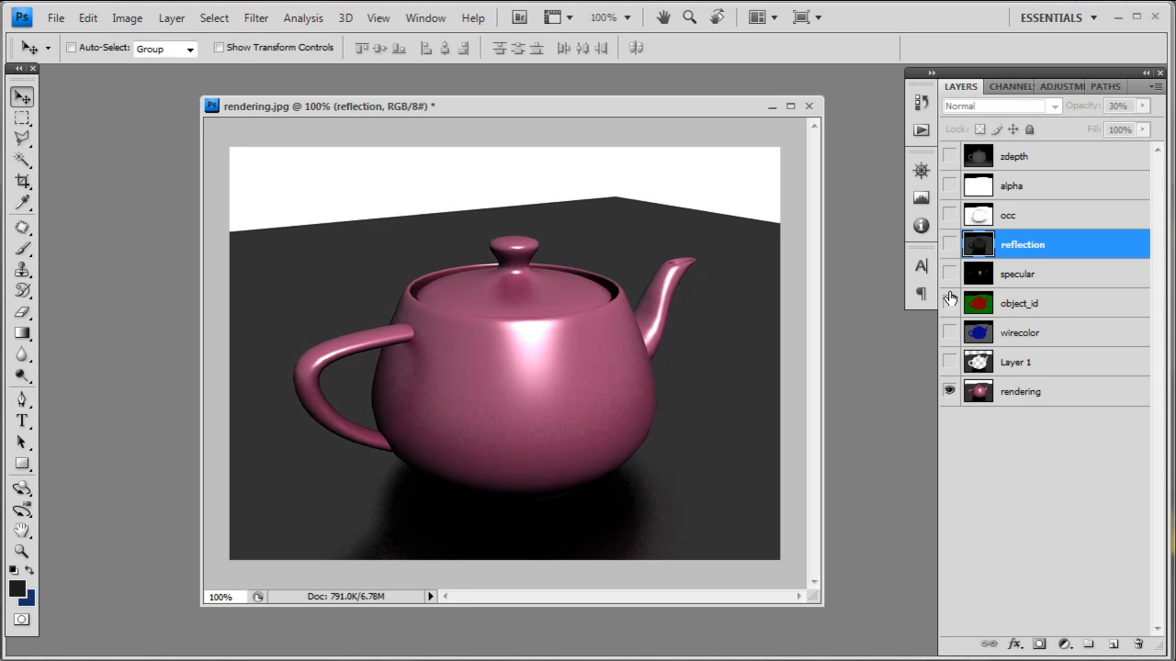
Show the occ layer, select its black background with the Magic Wand, invert it to white, and deselect.
click(949, 215)
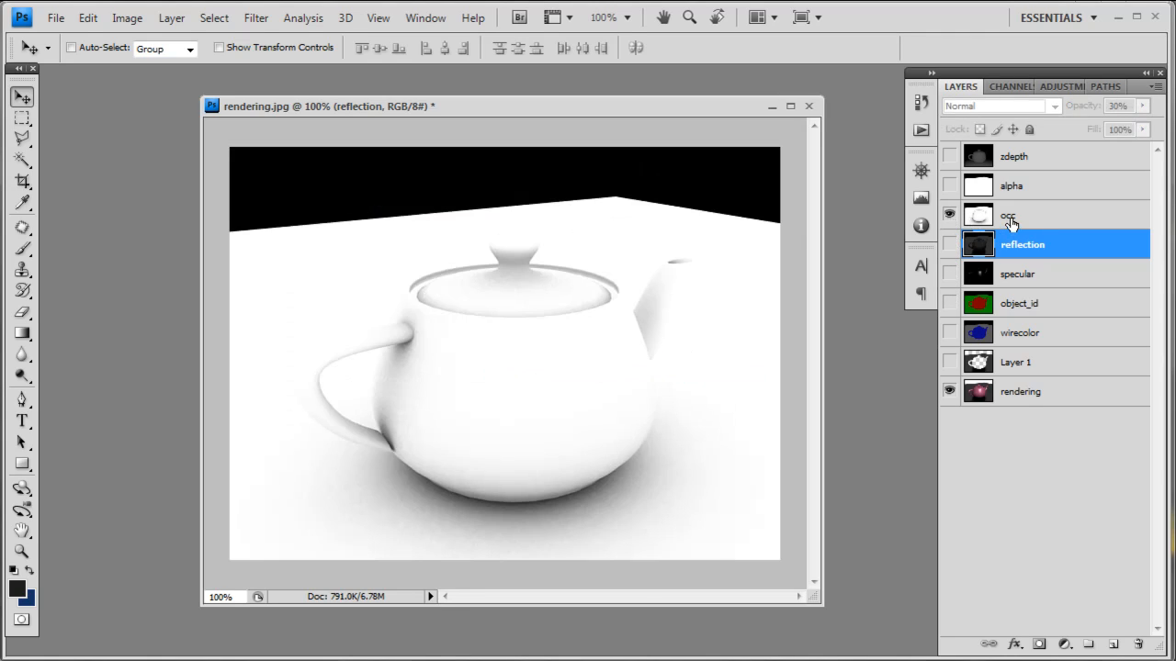
click(1006, 221)
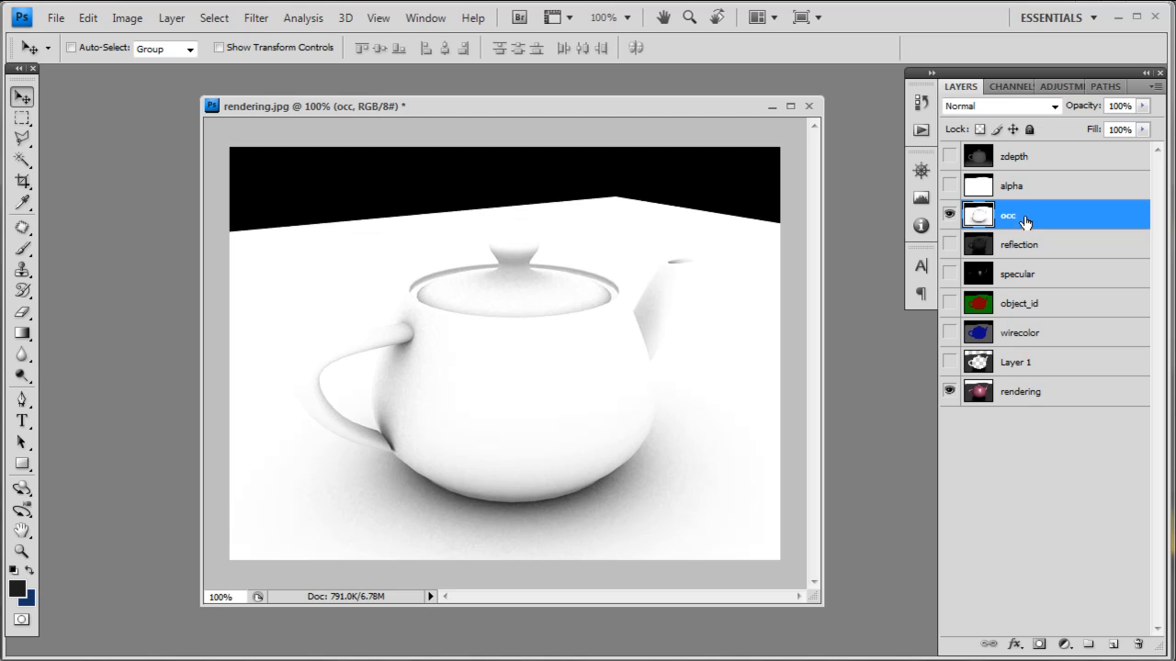
click(22, 160)
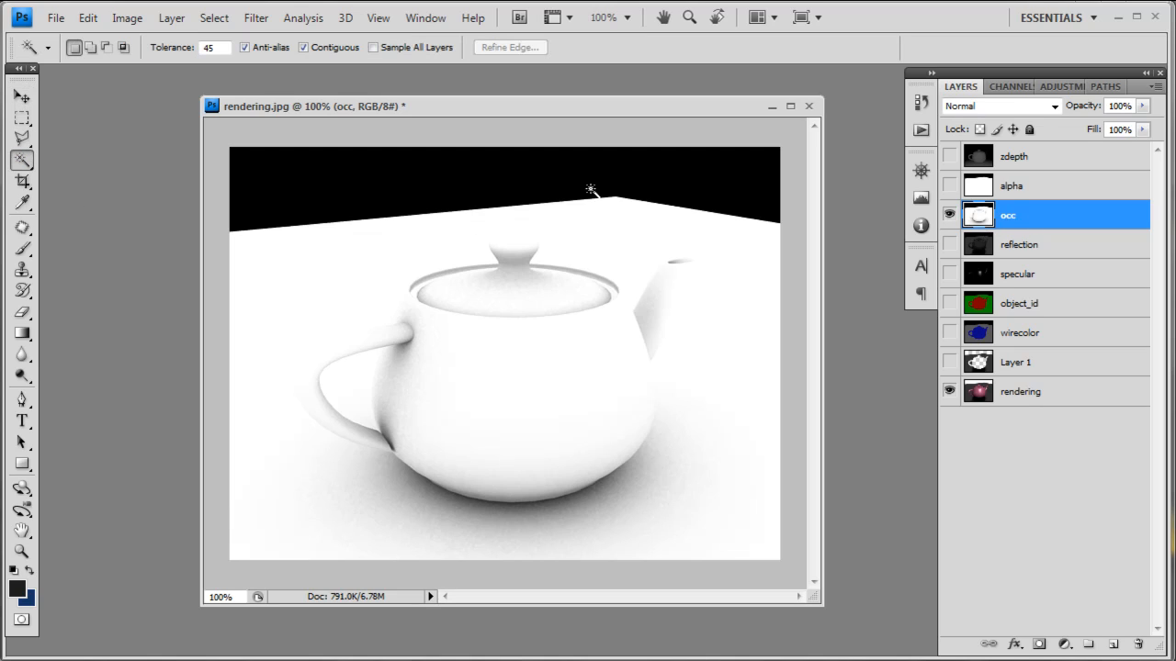
click(323, 187)
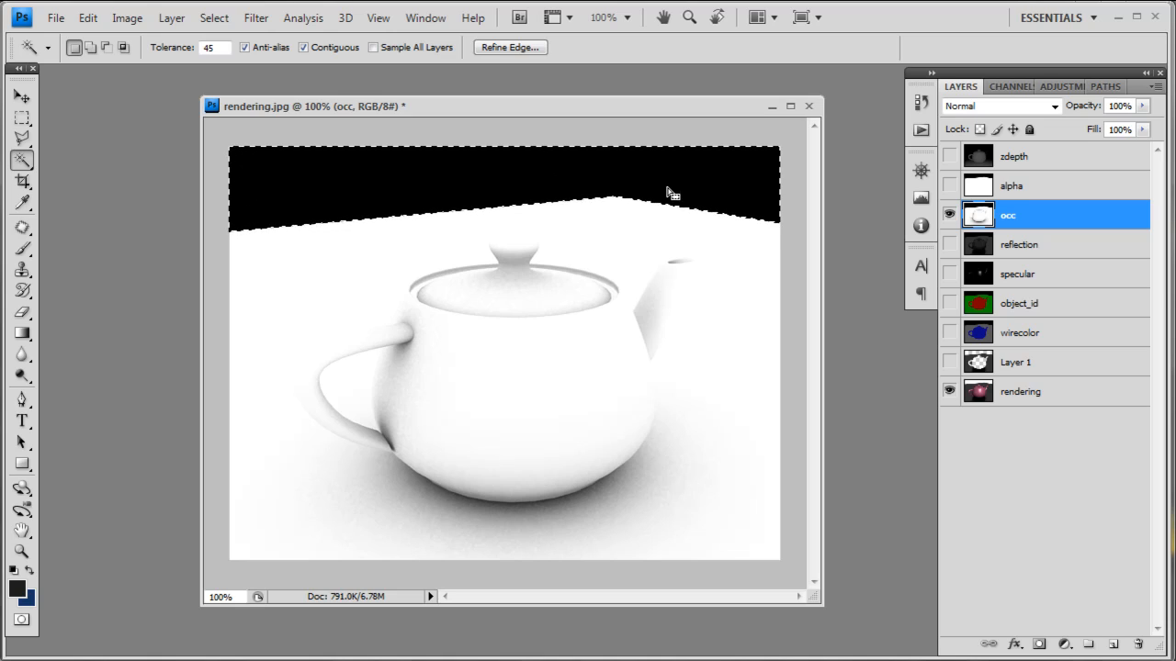
key(ctrl+i)
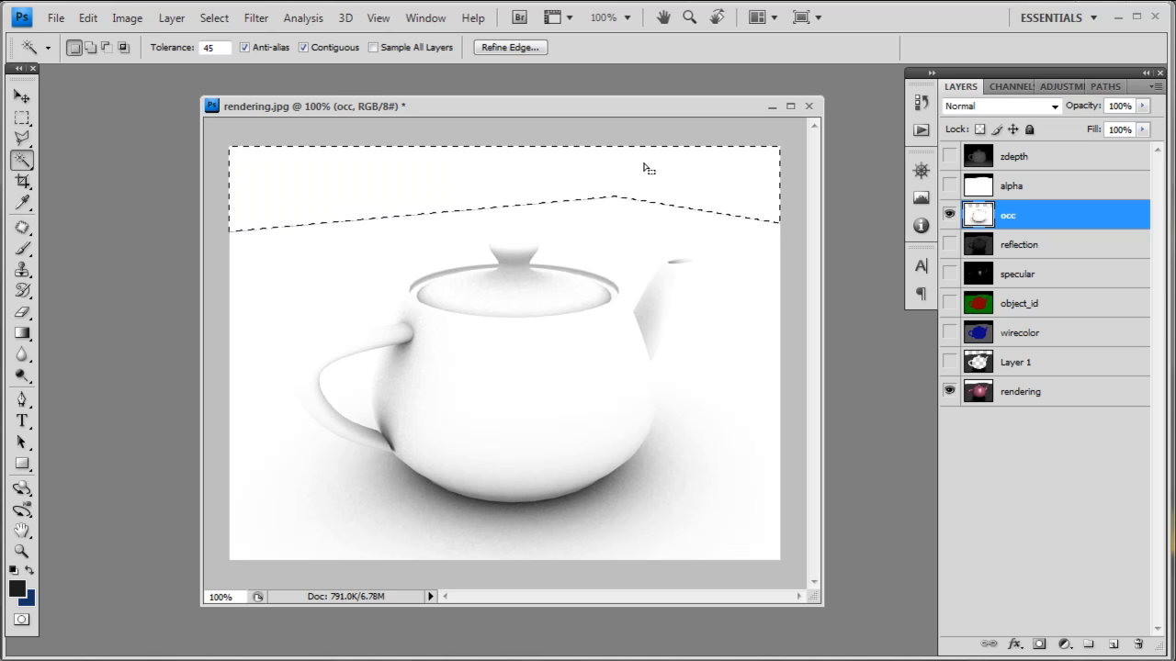
key(m)
key(ctrl+d)
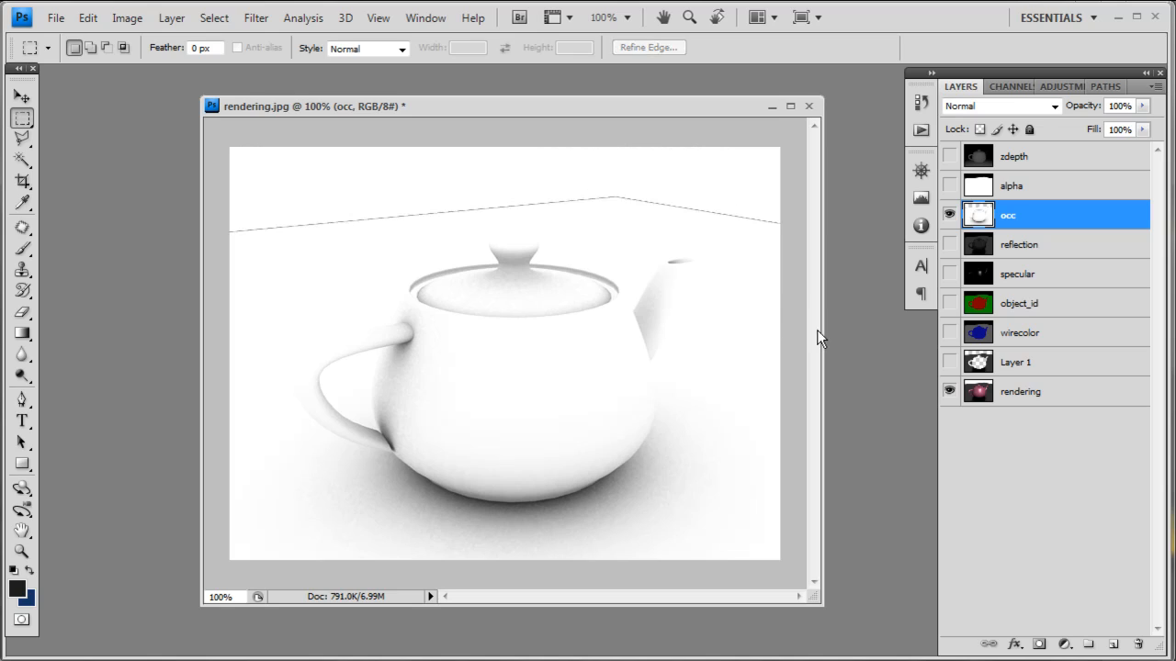
key(v)
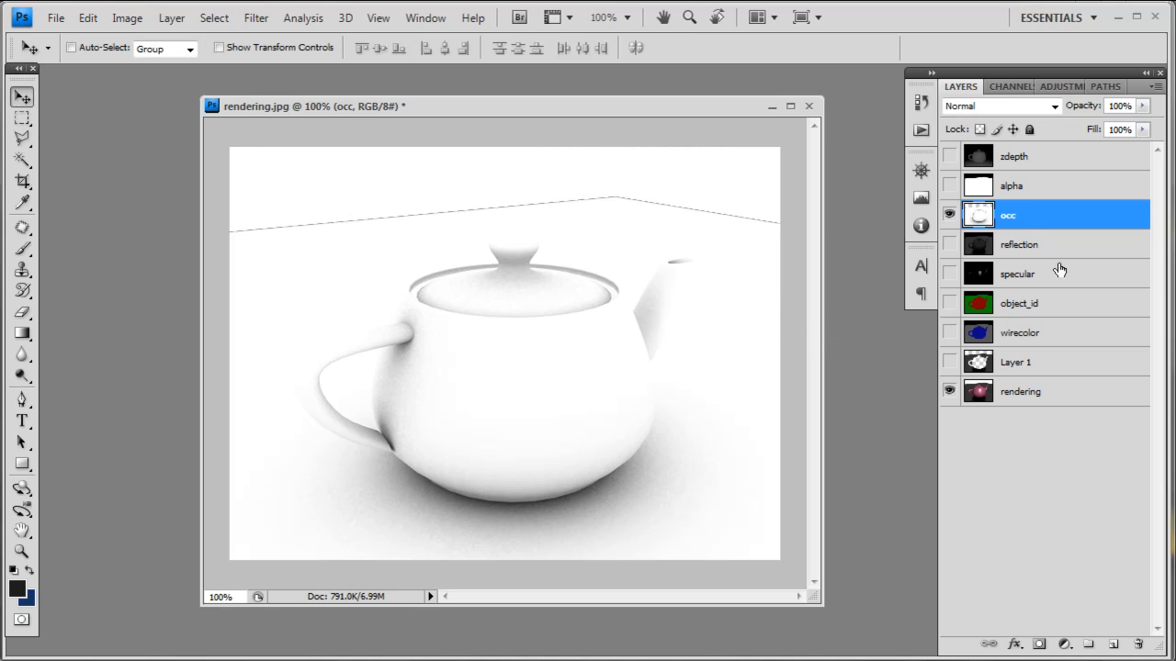
Set the occ layer's blend mode to Multiply and its opacity to 35%.
click(1007, 106)
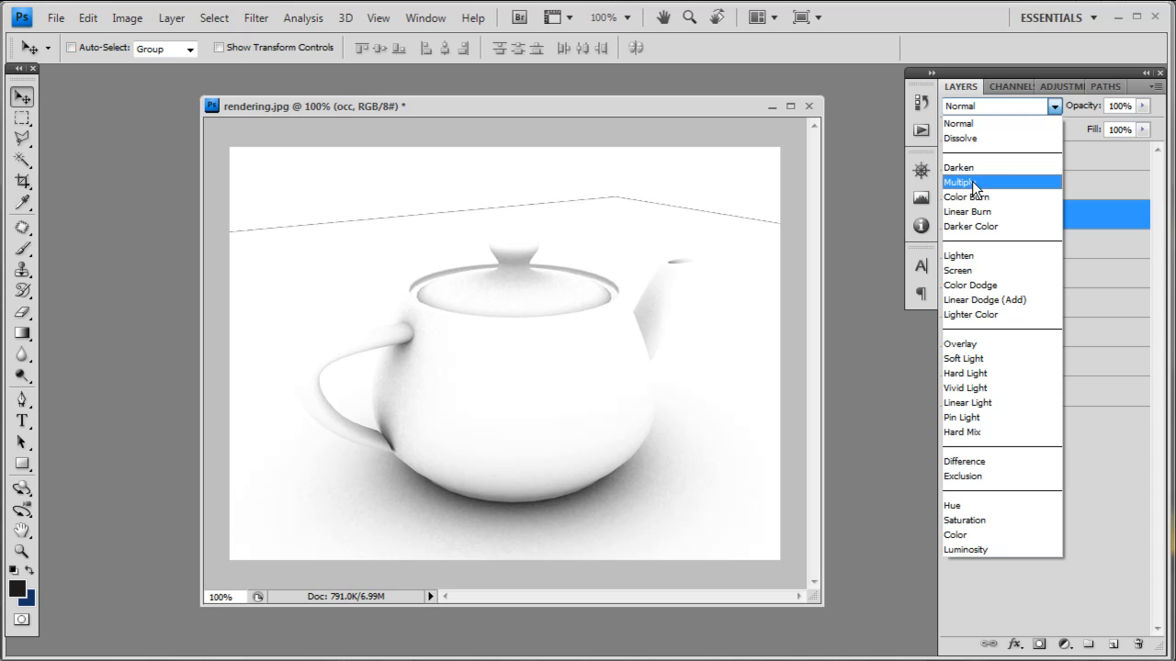
click(972, 181)
click(1125, 108)
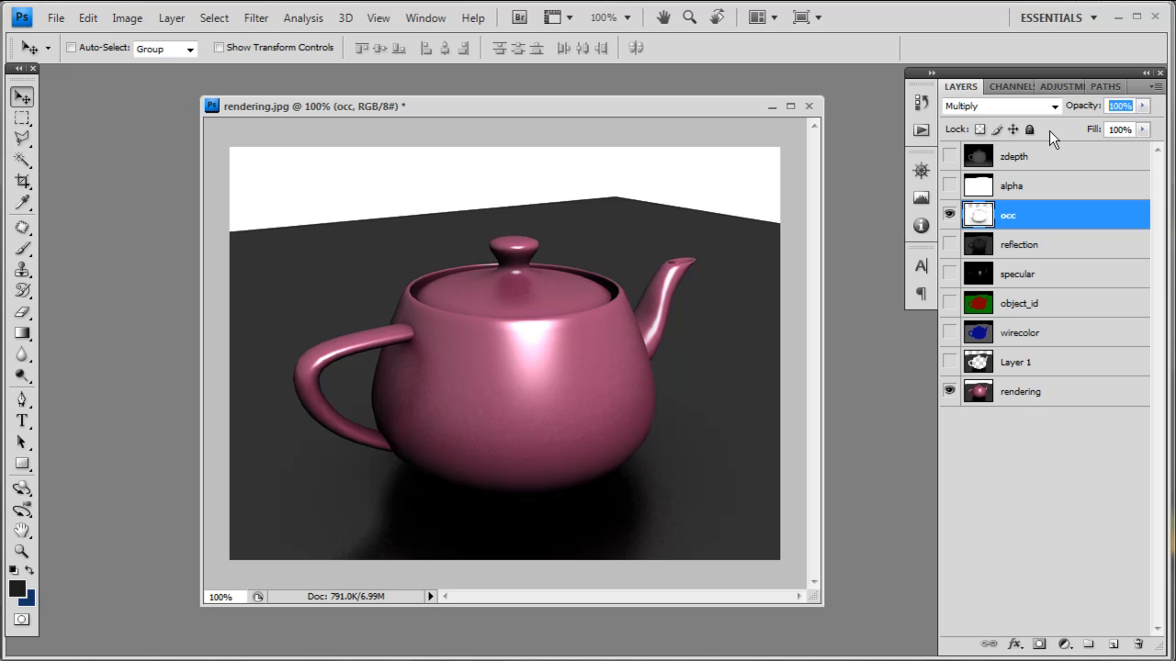
text(35)
key(Return)
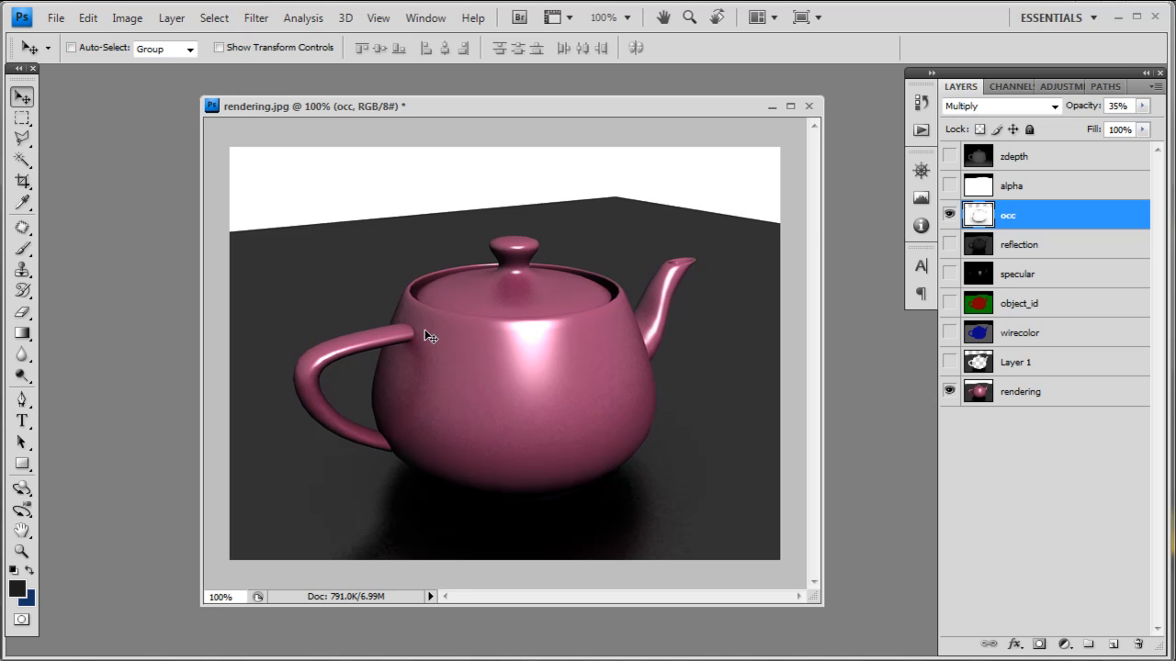
Compare the teapot's handle, body and lid at 200% zoom with and without the occ layer.
key(ctrl+plus)
drag(494, 344, 552, 305)
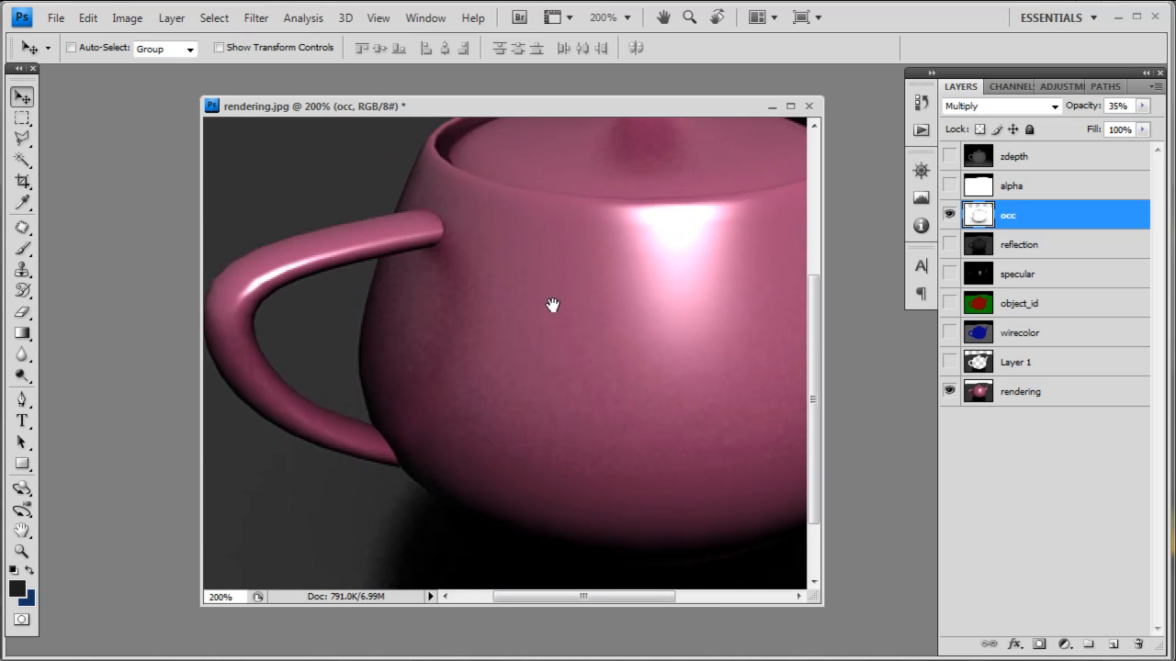
click(950, 217)
click(949, 218)
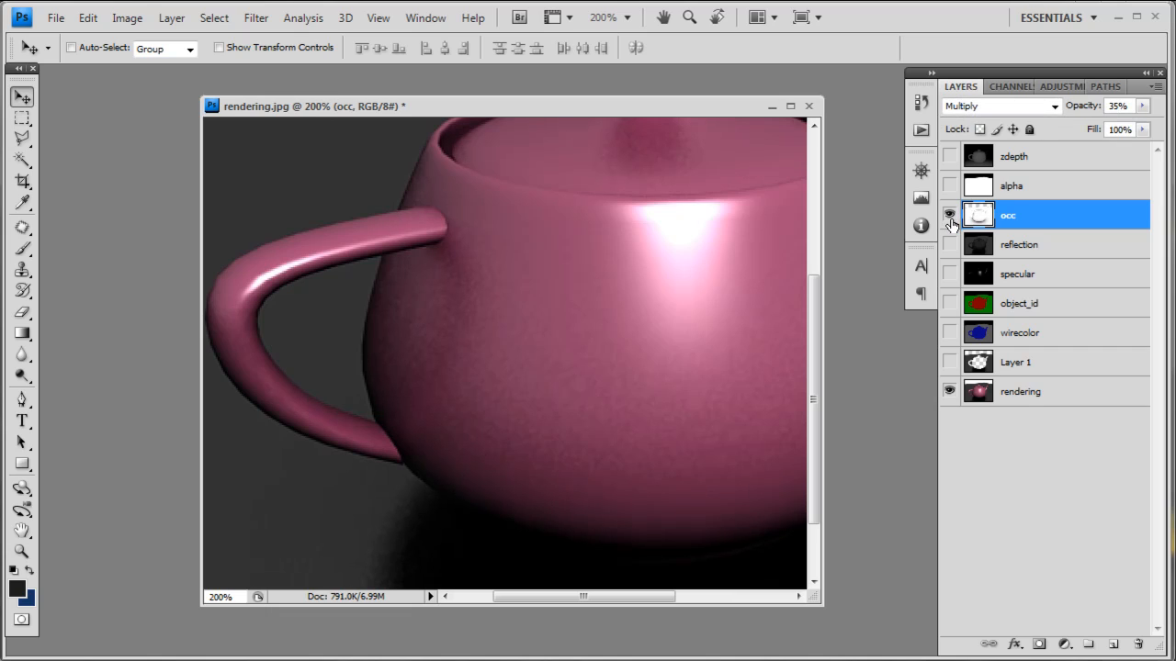
drag(596, 263, 506, 283)
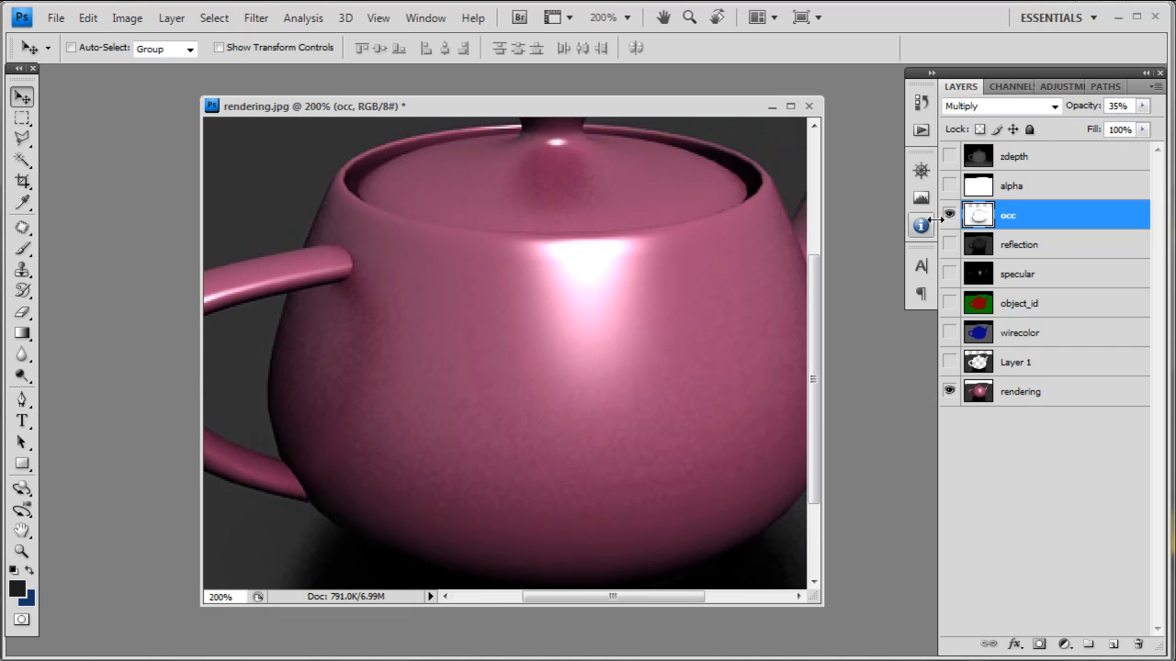
click(950, 219)
click(950, 219)
click(951, 219)
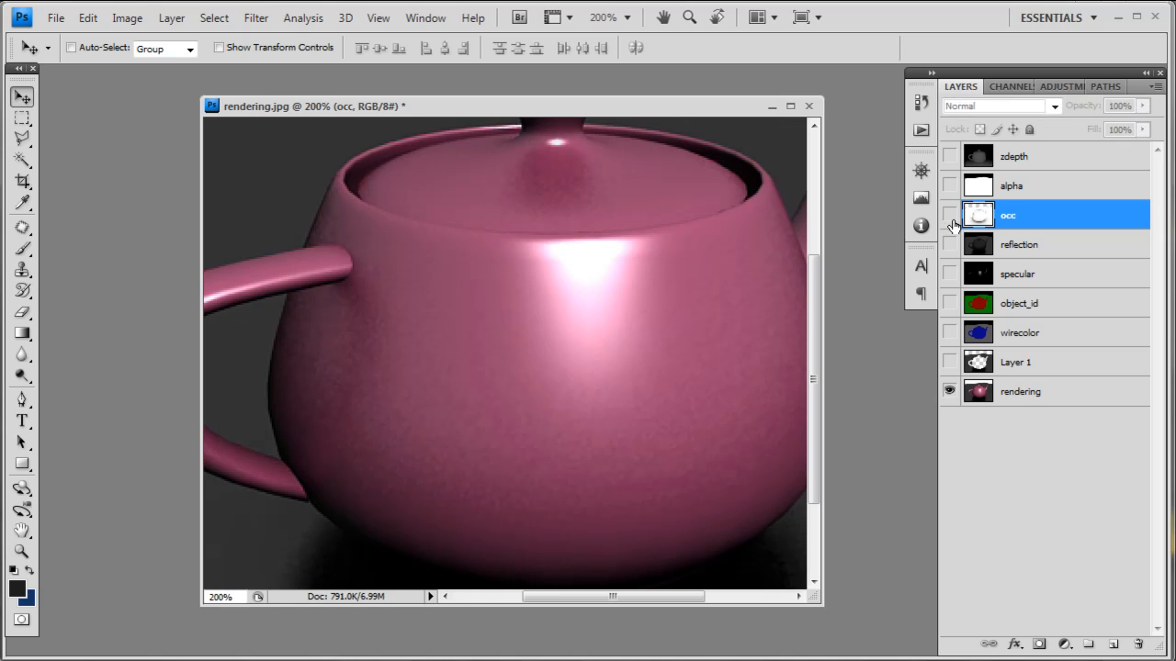
click(951, 218)
Set the occ layer's opacity to 100%.
double_click(1118, 106)
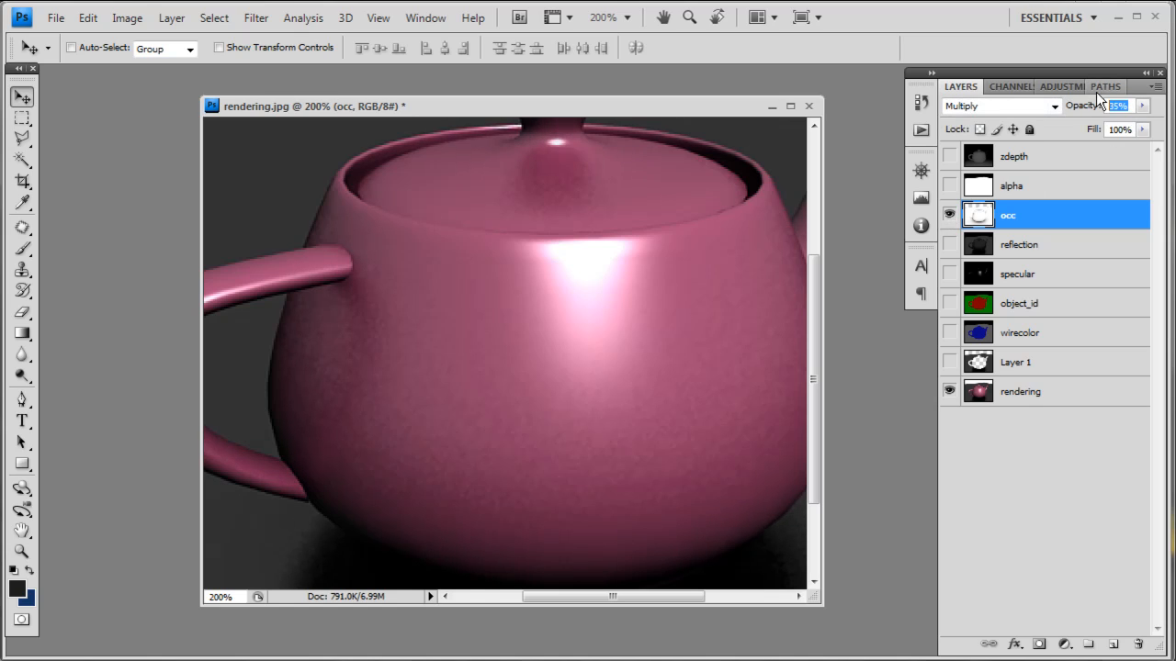
text(100)
key(Return)
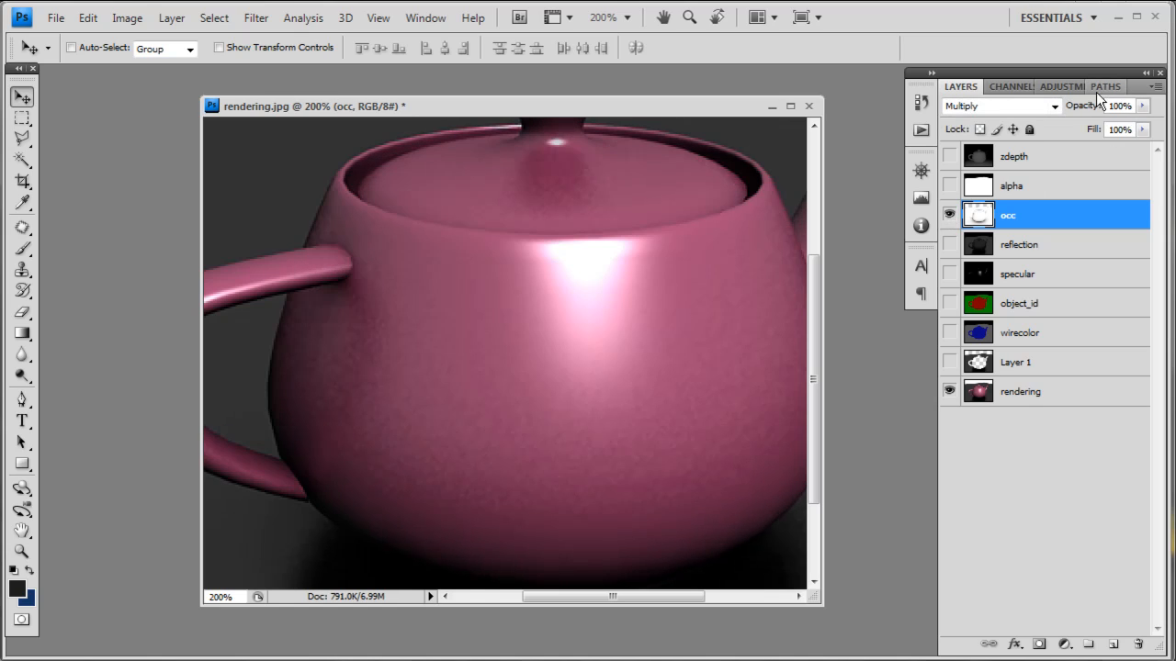
Examine the full-strength occlusion shading around the teapot's lid, handle and base by toggling the occ layer.
click(950, 217)
click(951, 216)
click(950, 217)
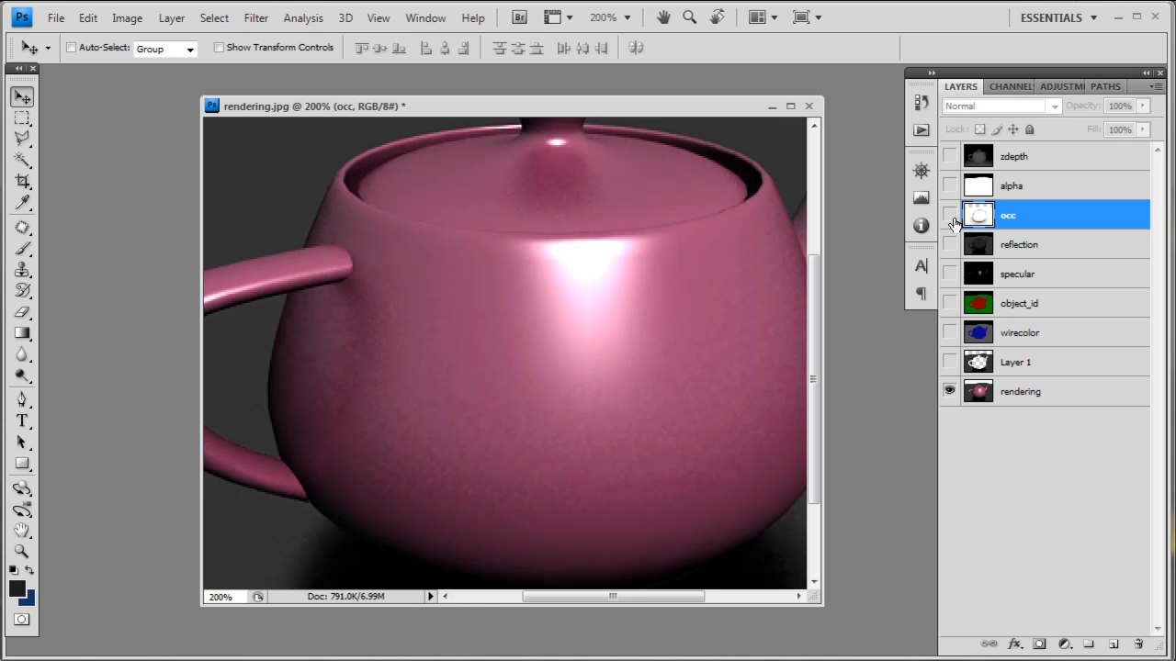
click(950, 217)
drag(456, 462, 598, 351)
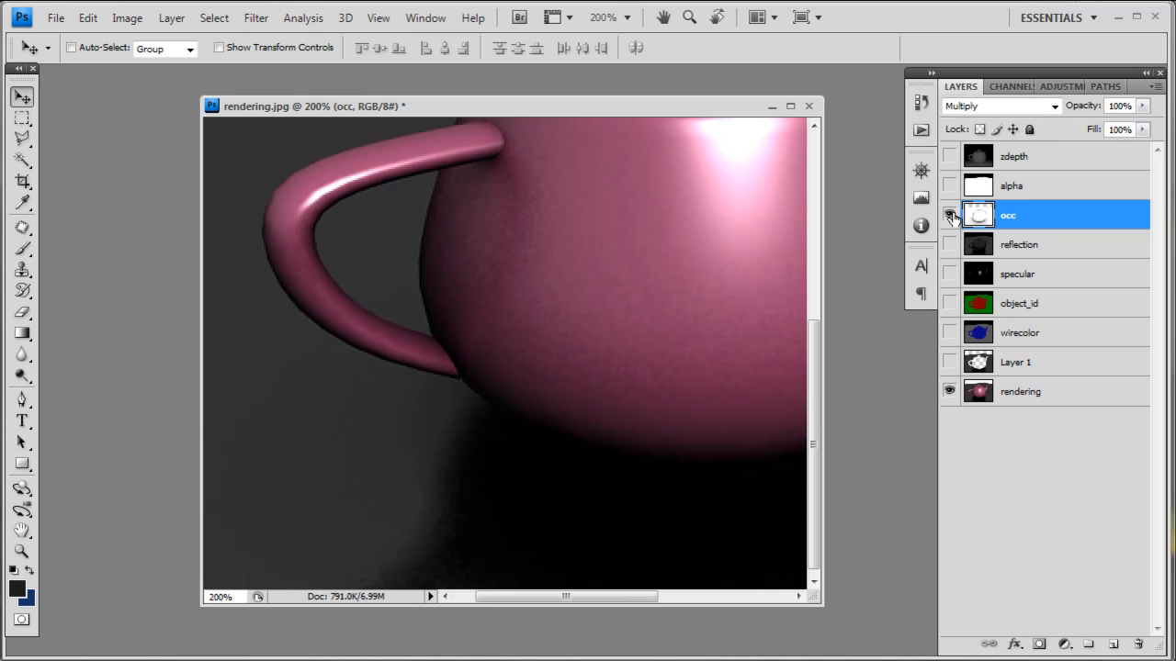
click(950, 217)
drag(529, 300, 420, 440)
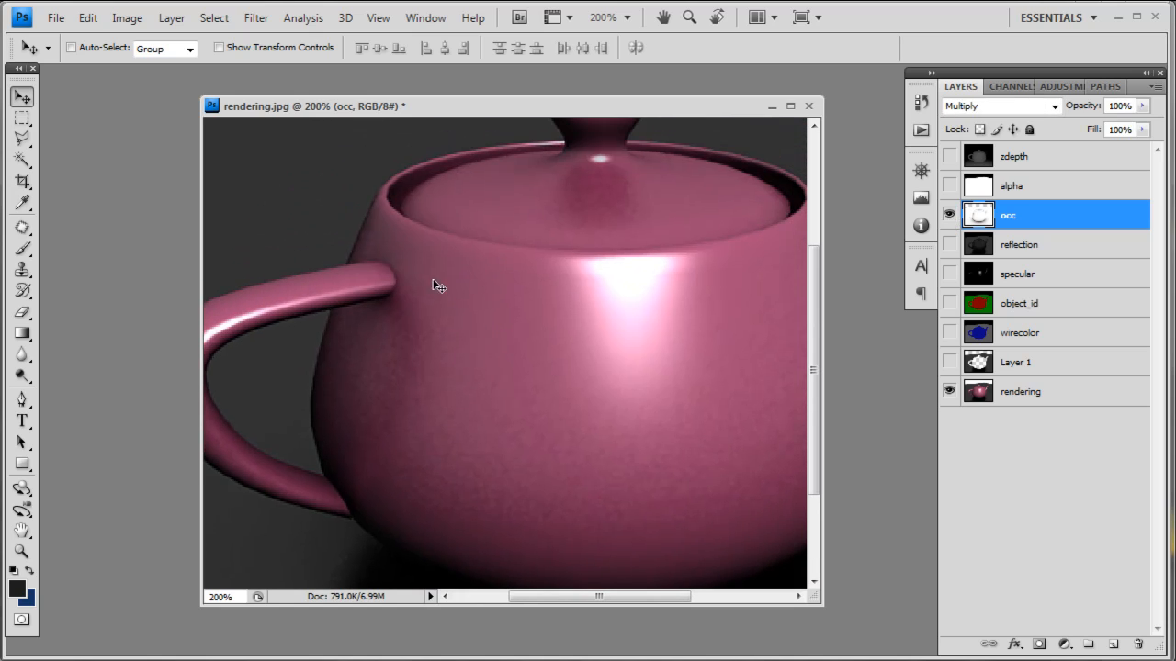
click(949, 217)
click(949, 216)
key(ctrl+minus)
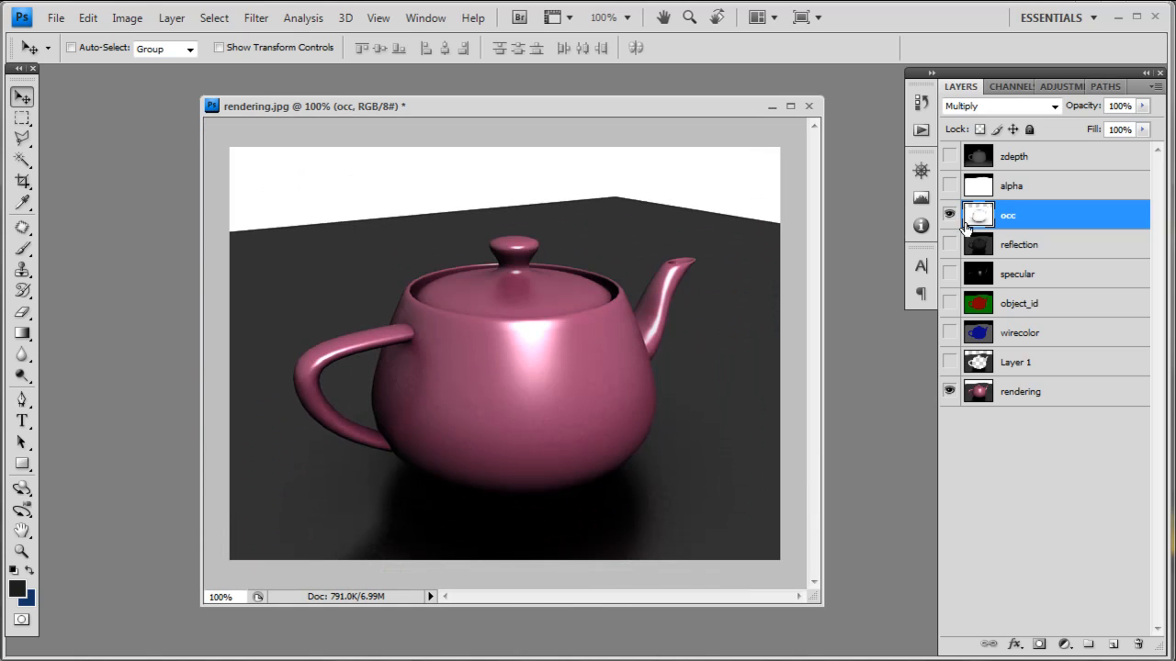
Hide the occ layer, select the alpha layer's white area with the Magic Wand, and hide the alpha layer.
click(948, 215)
click(949, 186)
click(1013, 187)
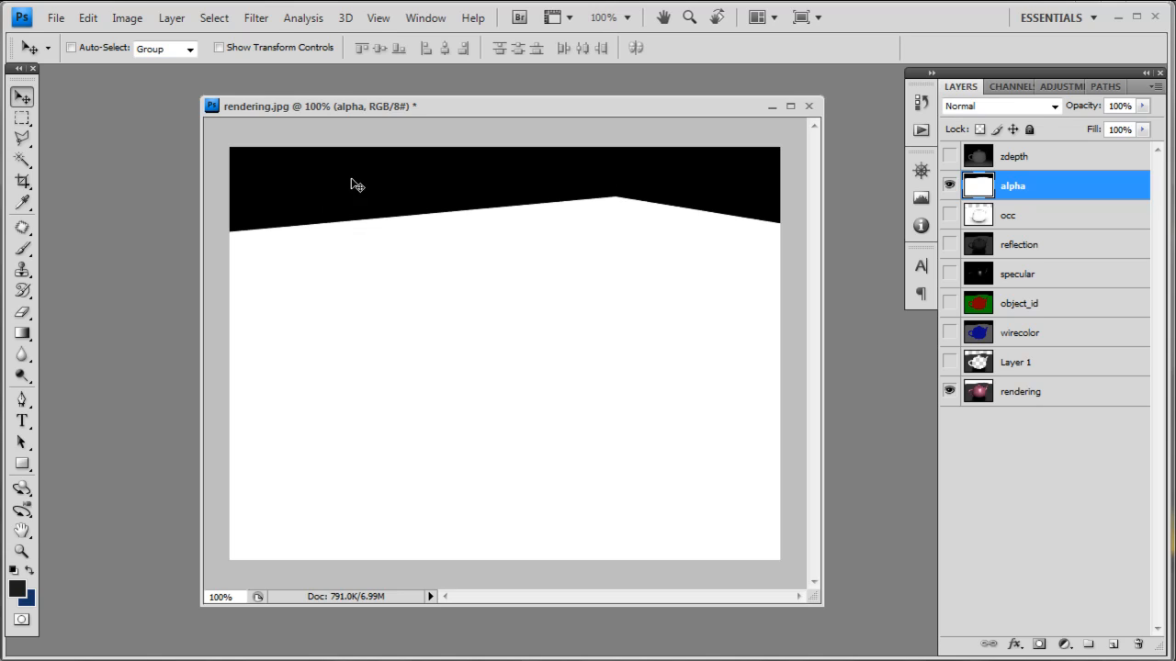
click(22, 159)
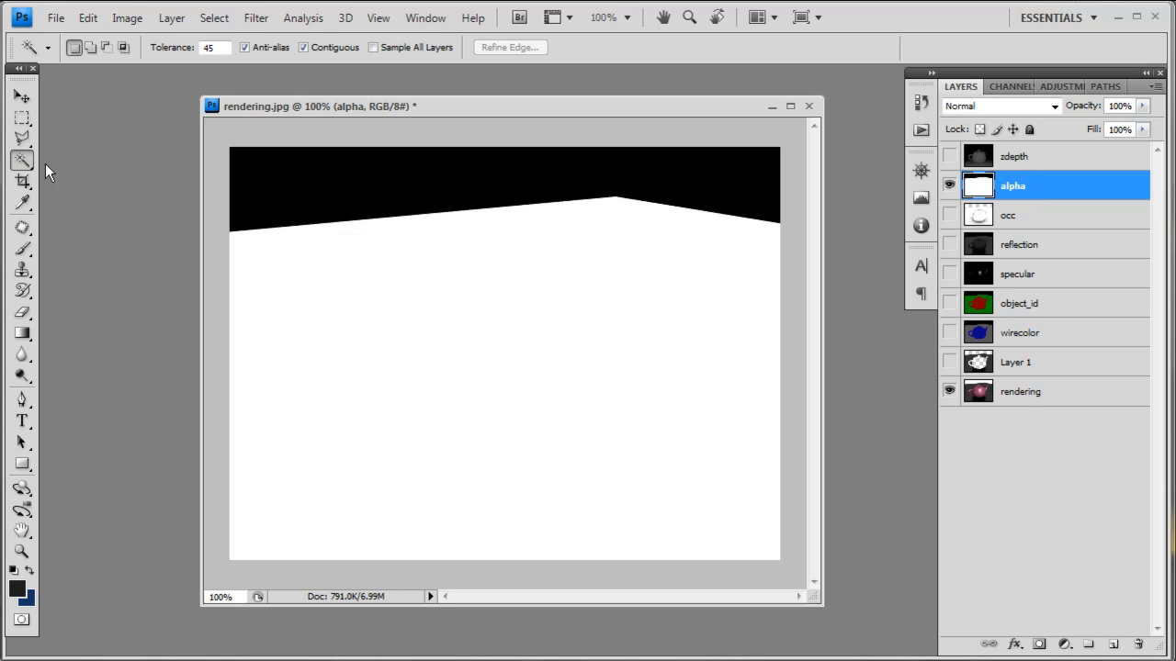
click(457, 333)
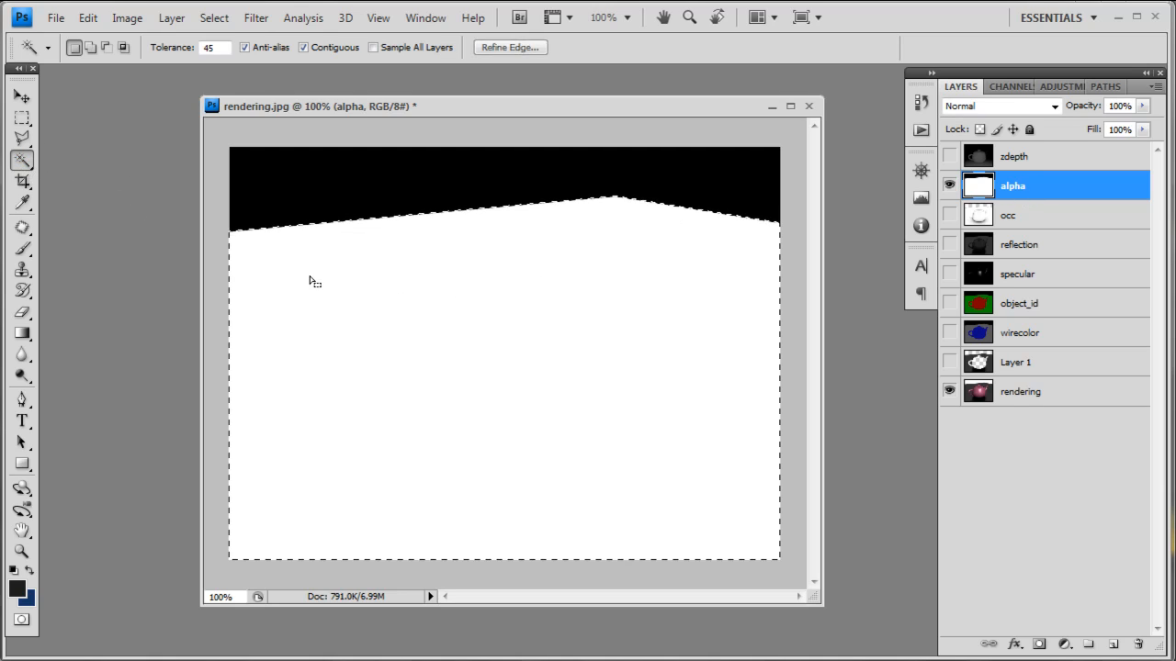
click(948, 185)
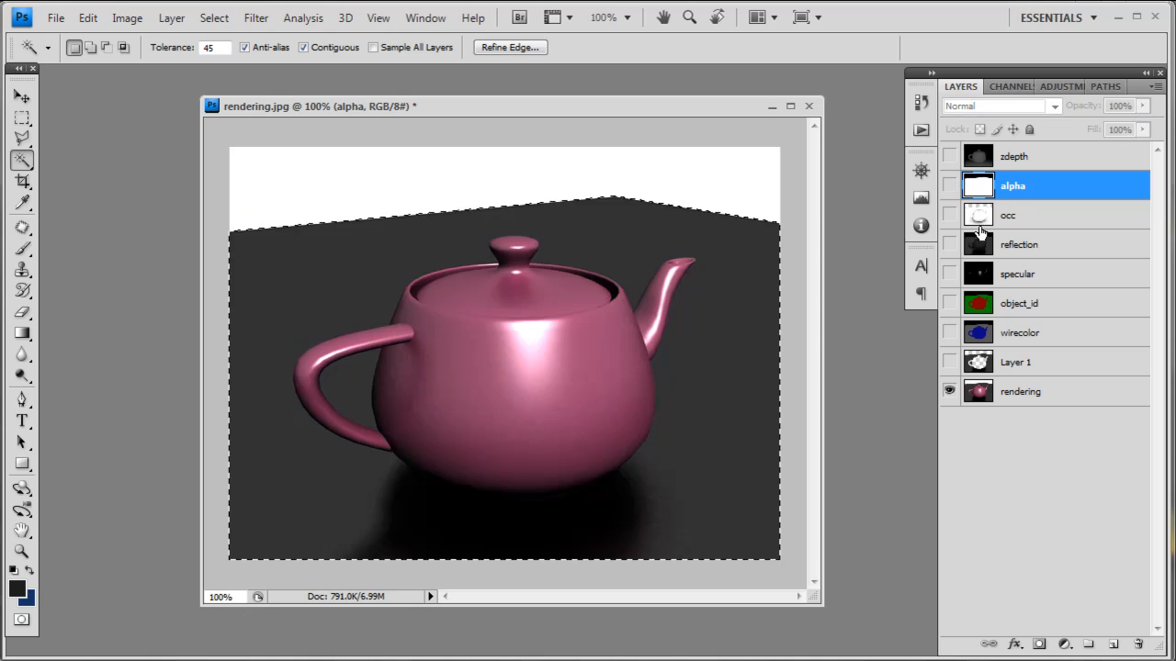
Add a Levels adjustment to the rendering layer through the alpha selection, with the midtone value at 1.99.
click(1066, 395)
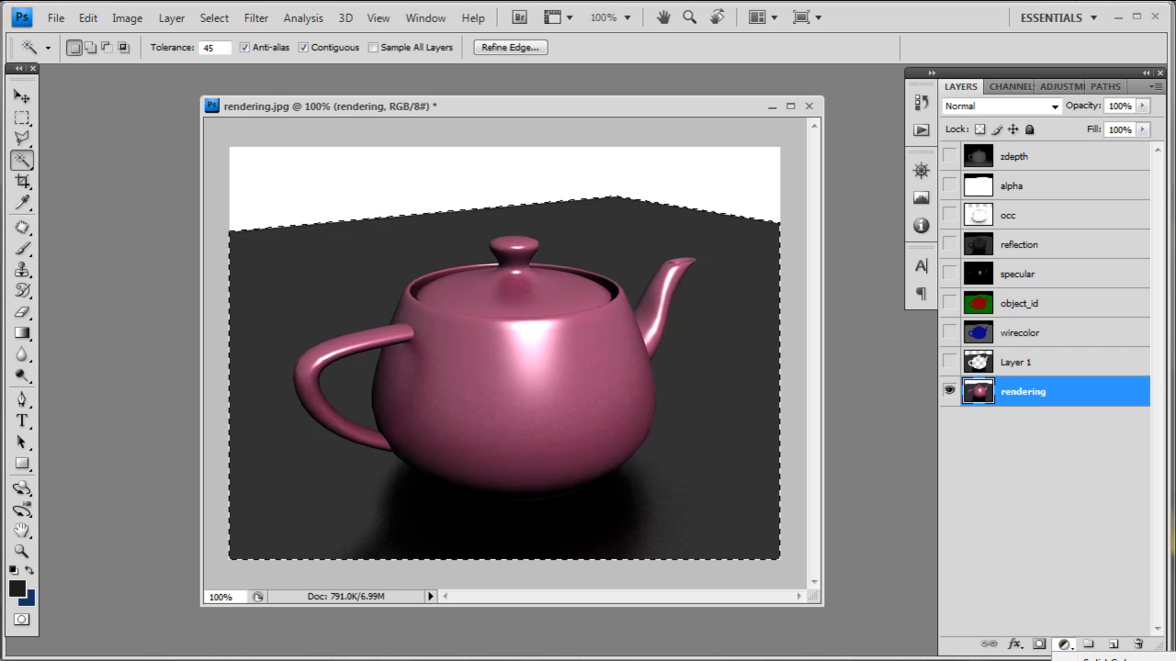
click(1102, 660)
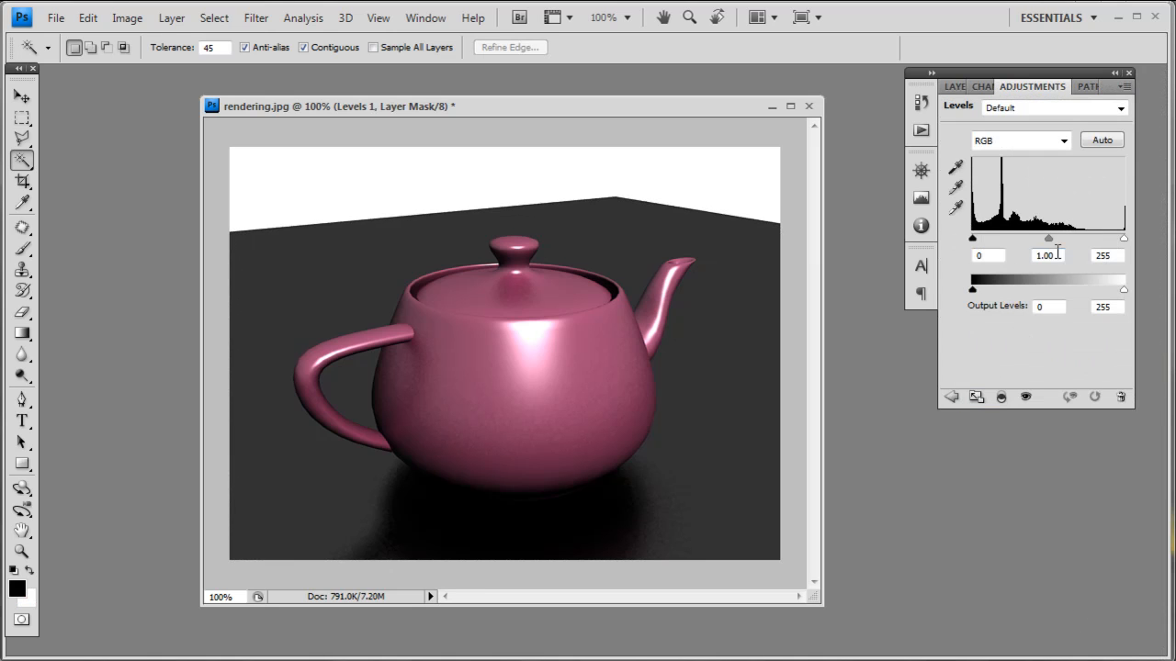
drag(1049, 240, 1010, 236)
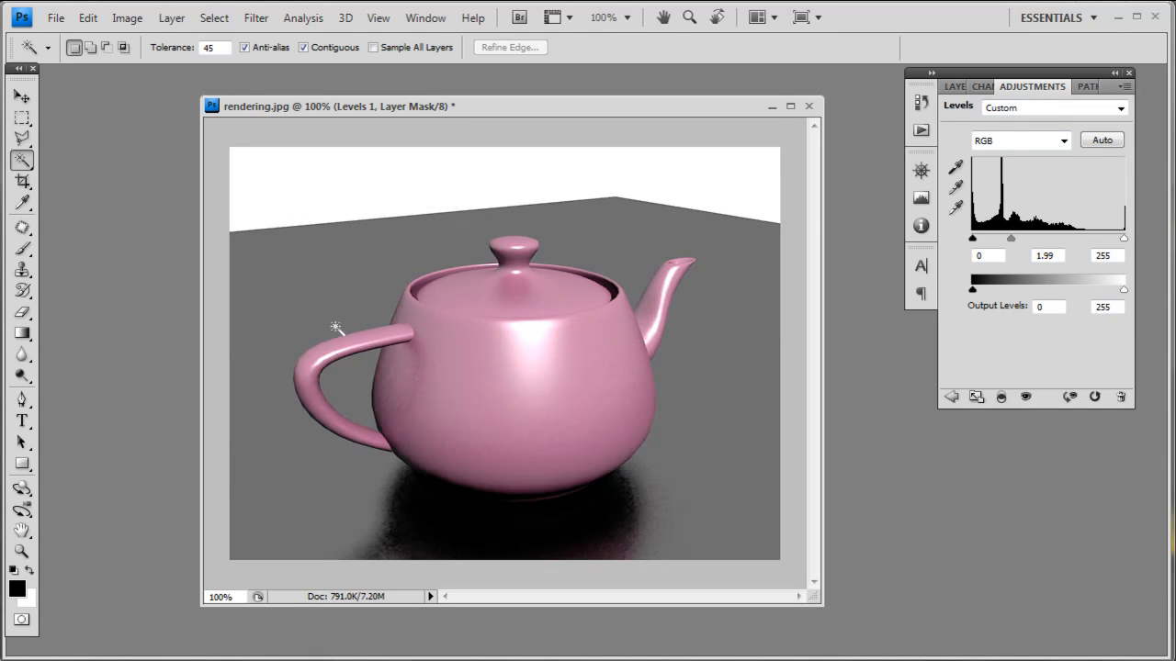
click(953, 87)
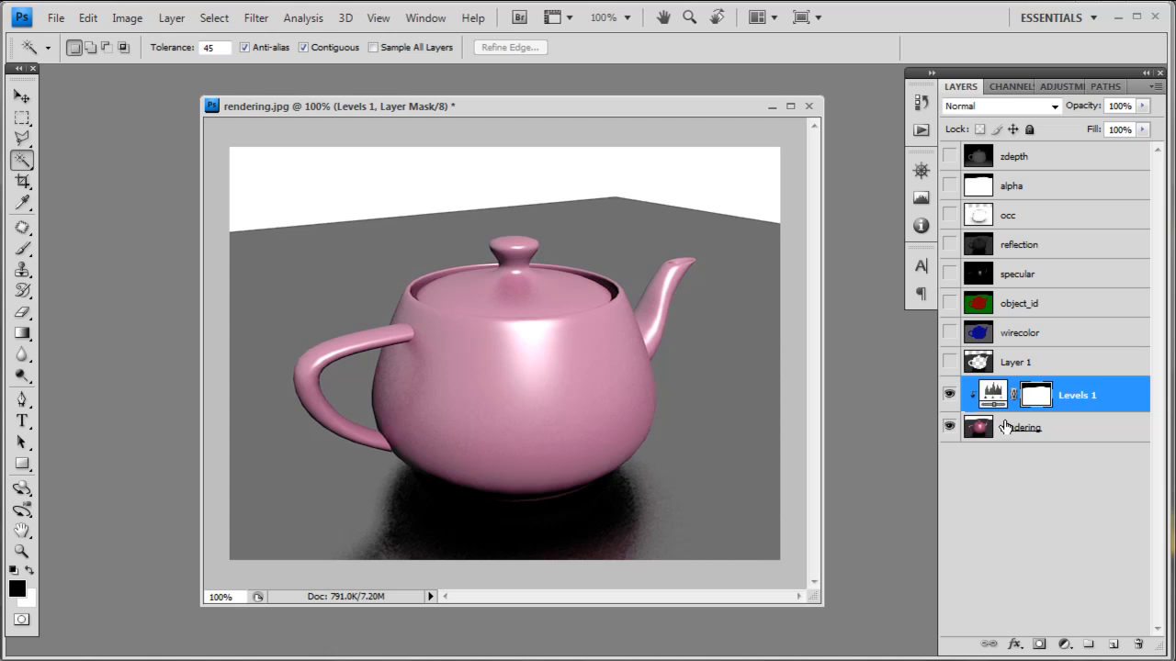
Invert the Levels mask back and forth to compare the masked areas, and delete the Levels adjustment layer.
key(ctrl+i)
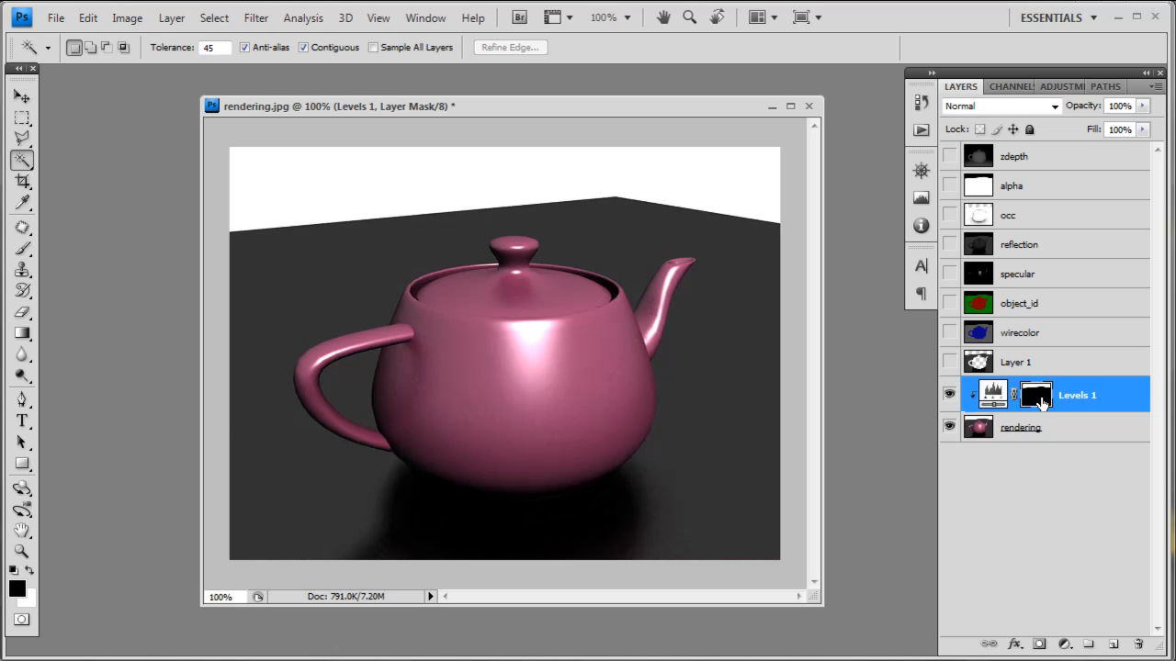
key(ctrl+i)
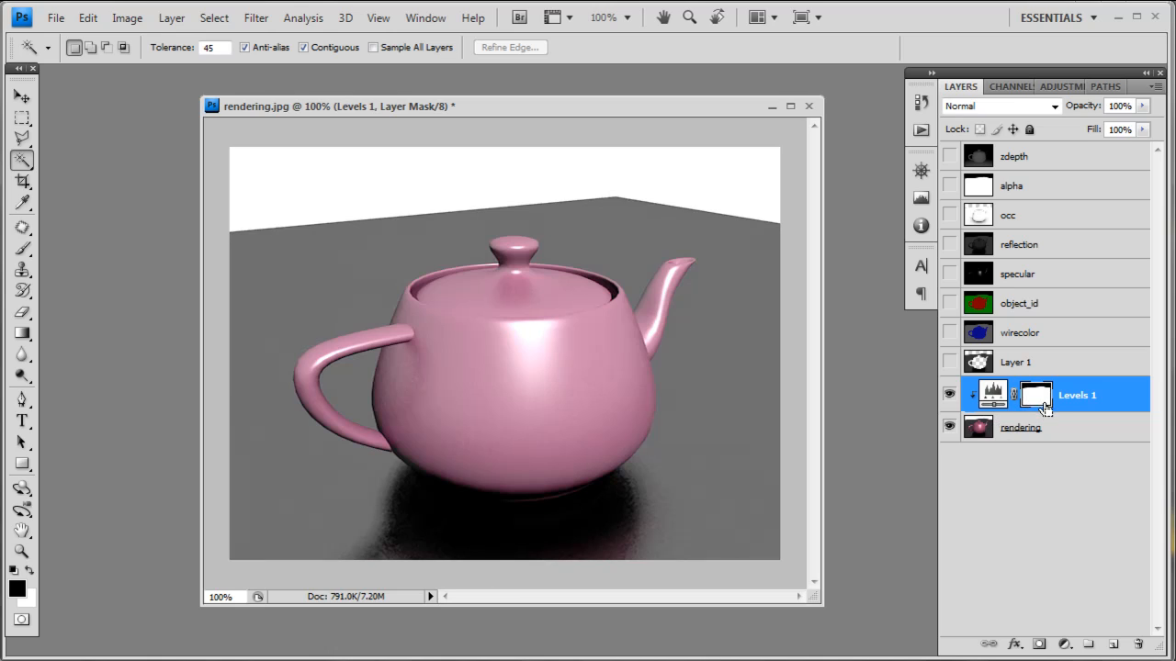
key(ctrl+i)
drag(1110, 402, 1137, 644)
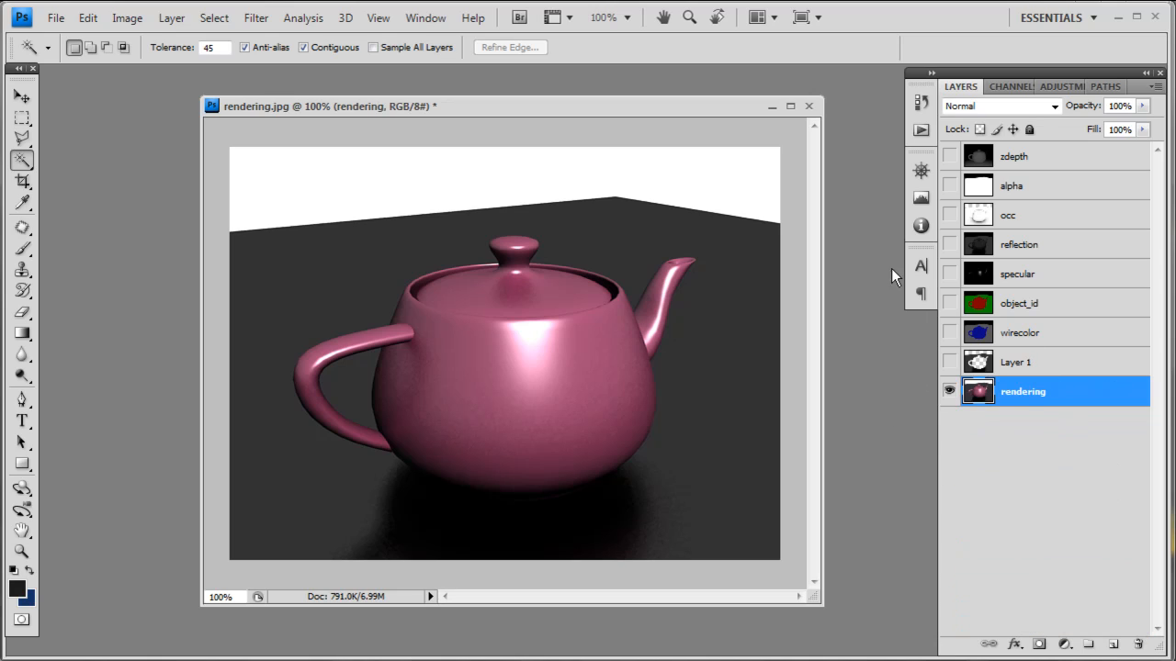
Preview and hide the alpha layer, show the zdepth layer, and move it directly above the rendering layer.
click(949, 186)
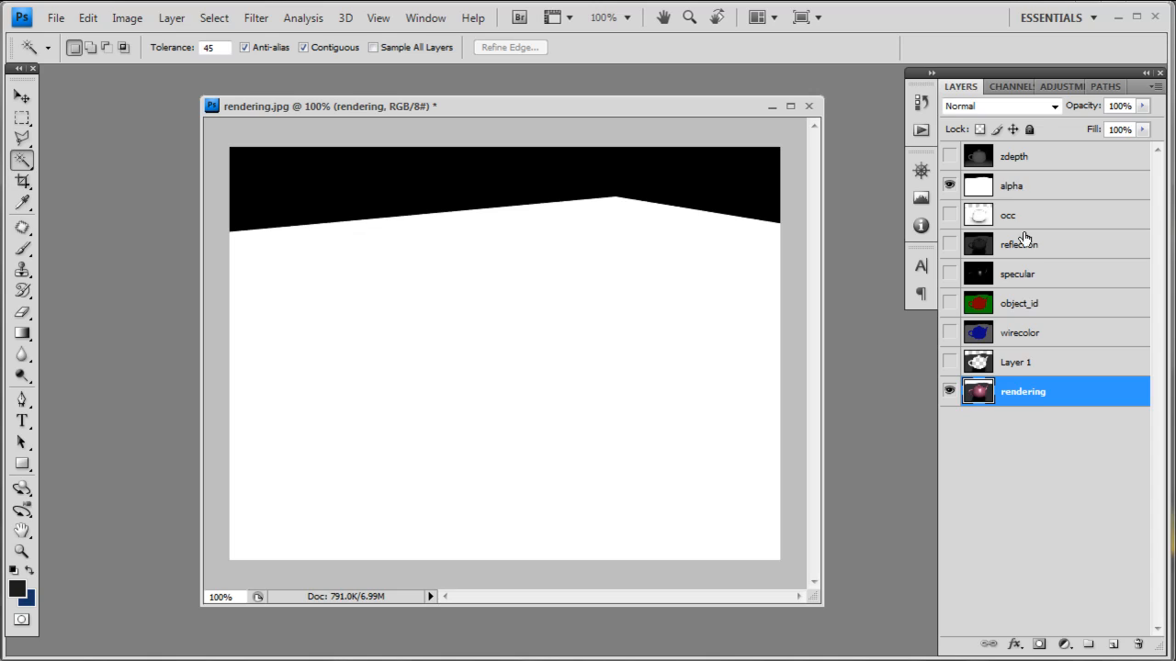
click(949, 186)
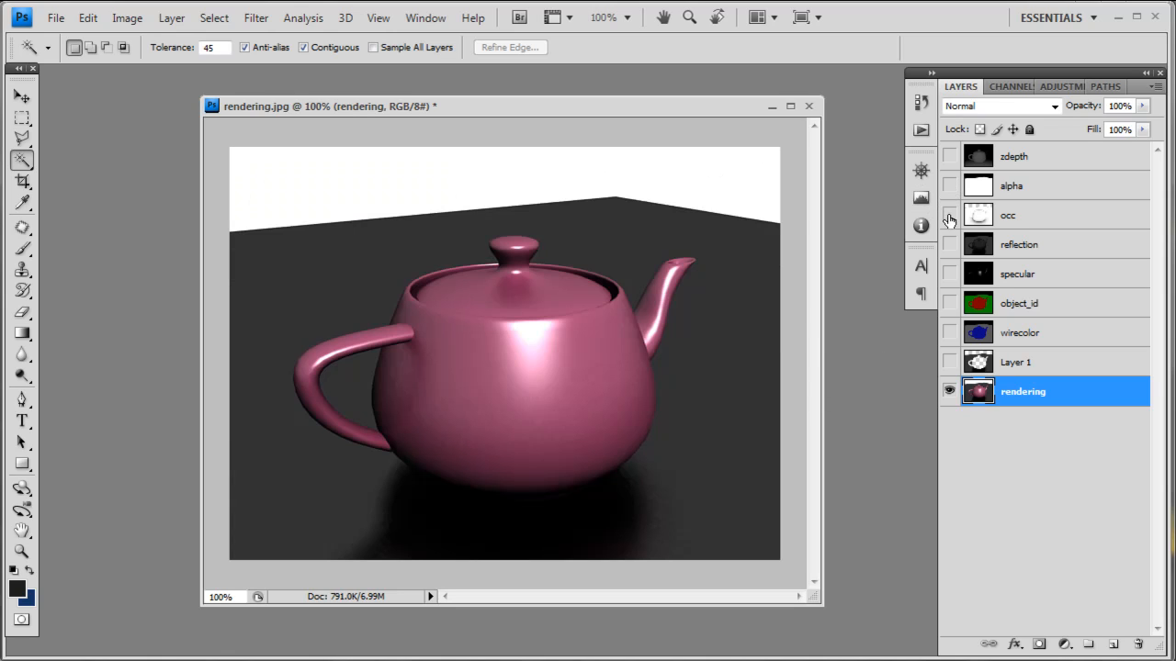
click(950, 156)
drag(1023, 157, 1047, 378)
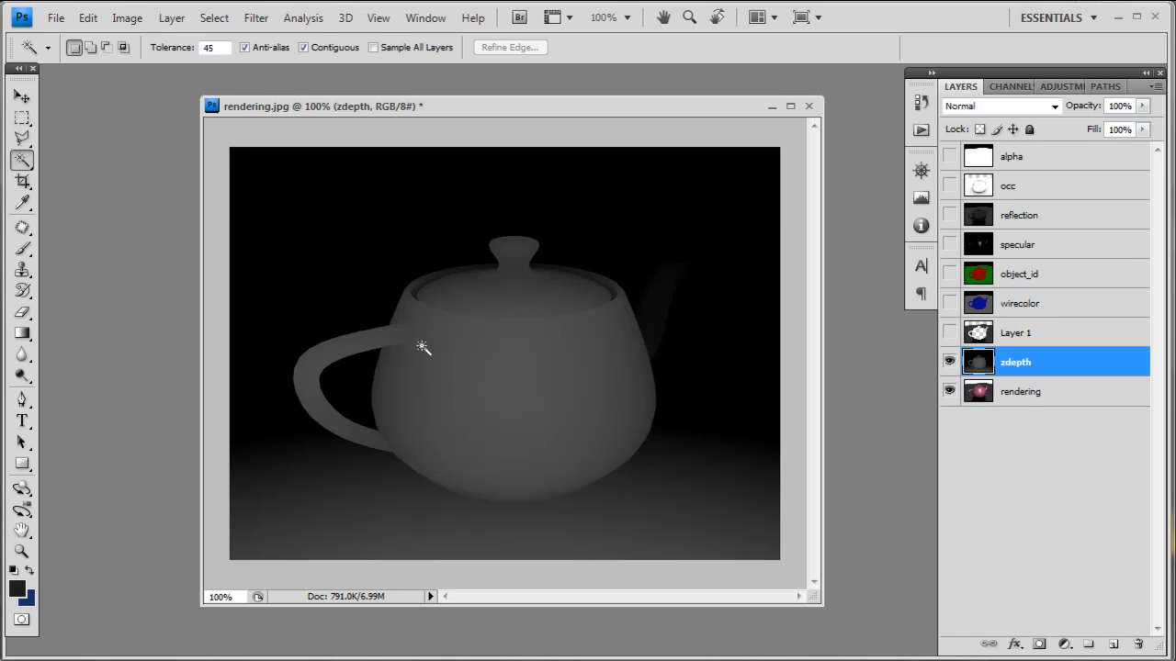
key(v)
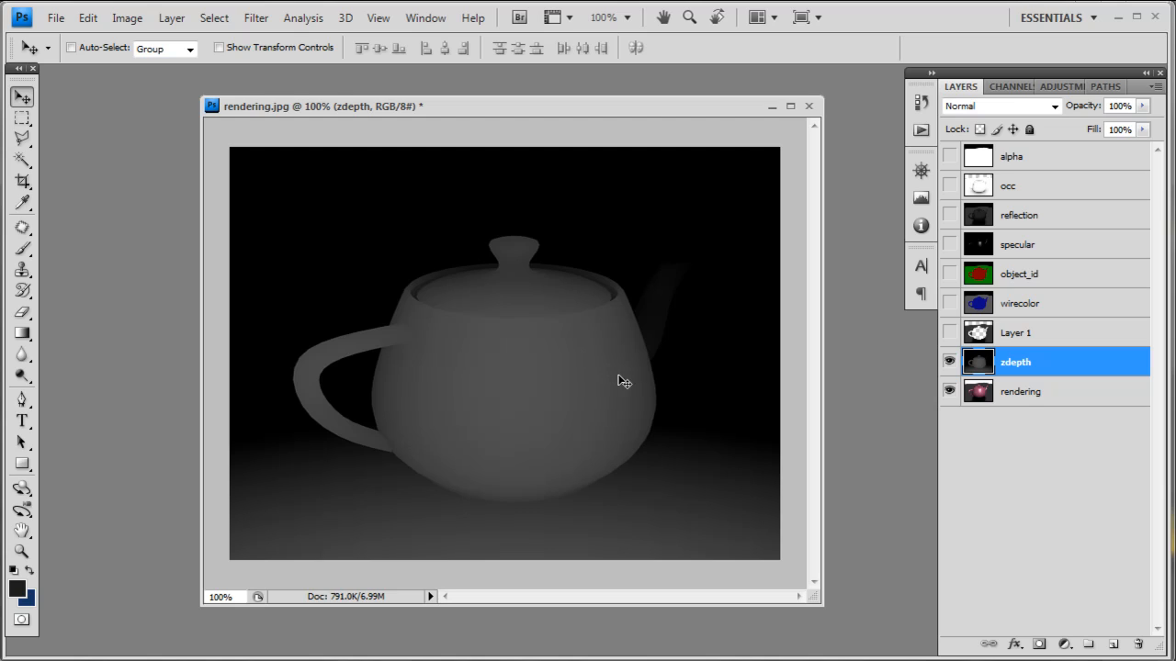
Copy the whole zdepth image, hide that layer, and duplicate the rendering layer with a blank layer mask.
key(ctrl+a)
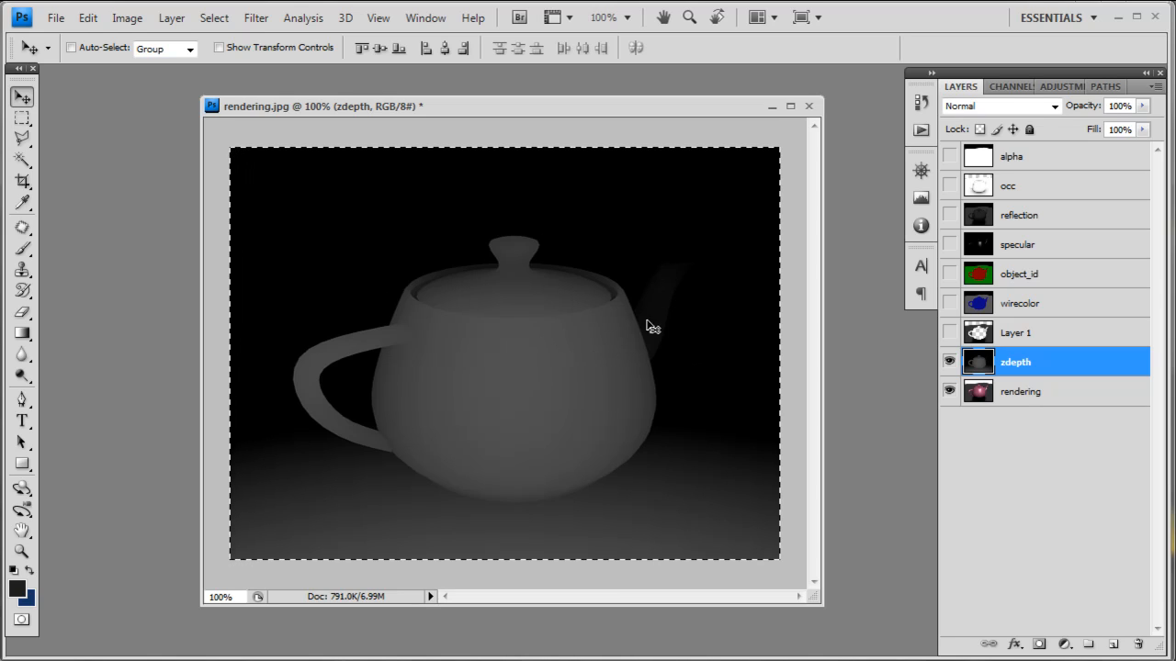
click(950, 365)
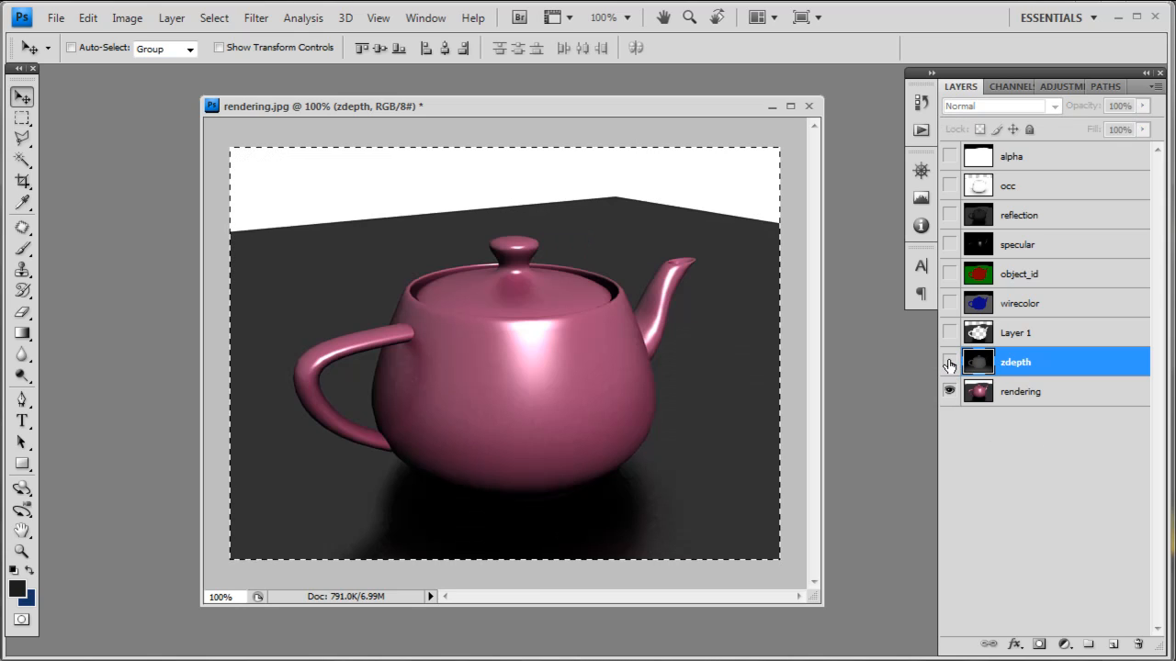
click(1047, 394)
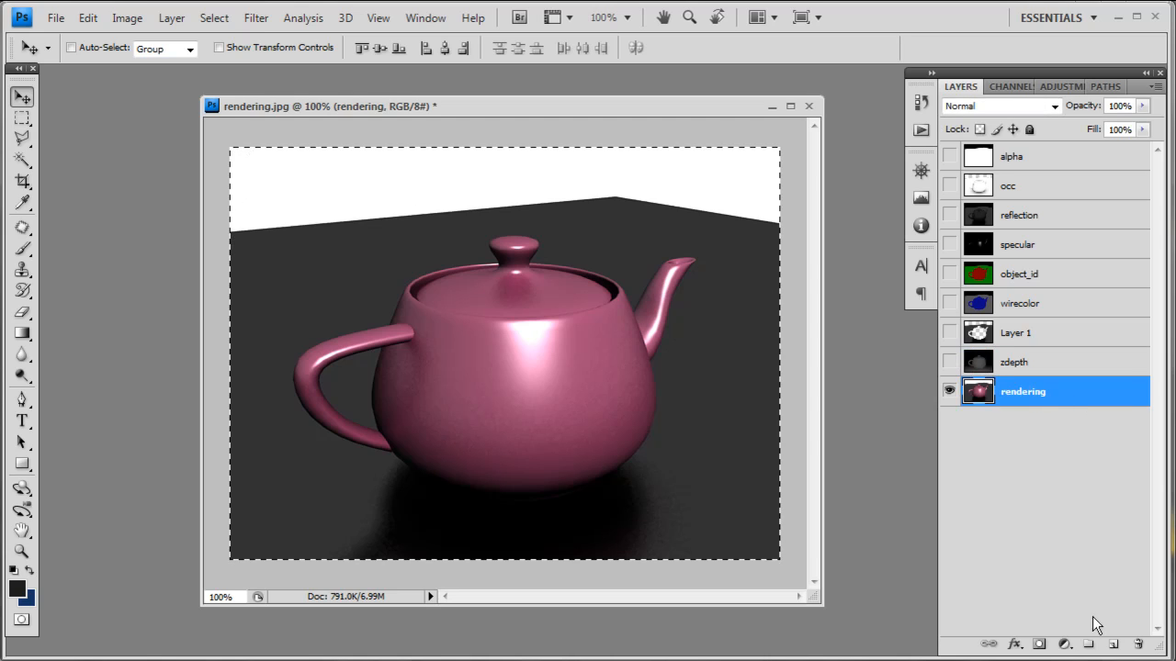
drag(1117, 407, 1113, 642)
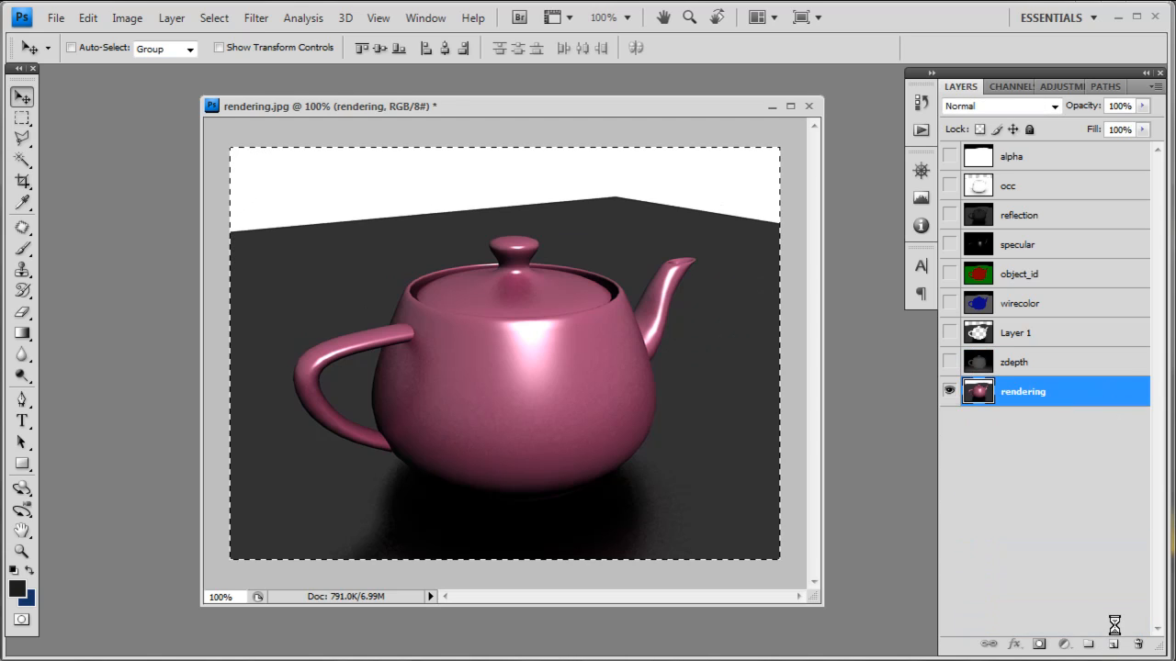
click(1039, 646)
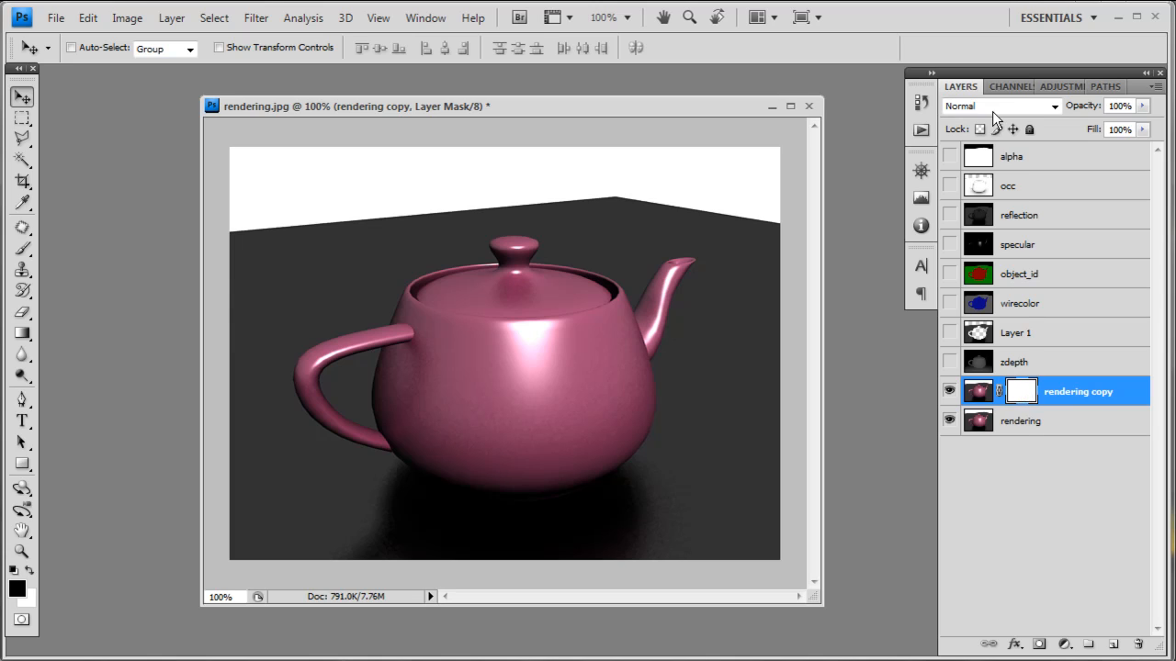
Paste the copied depth image into the rendering copy's mask channel, deselect, and hide the red mask overlay.
click(1010, 87)
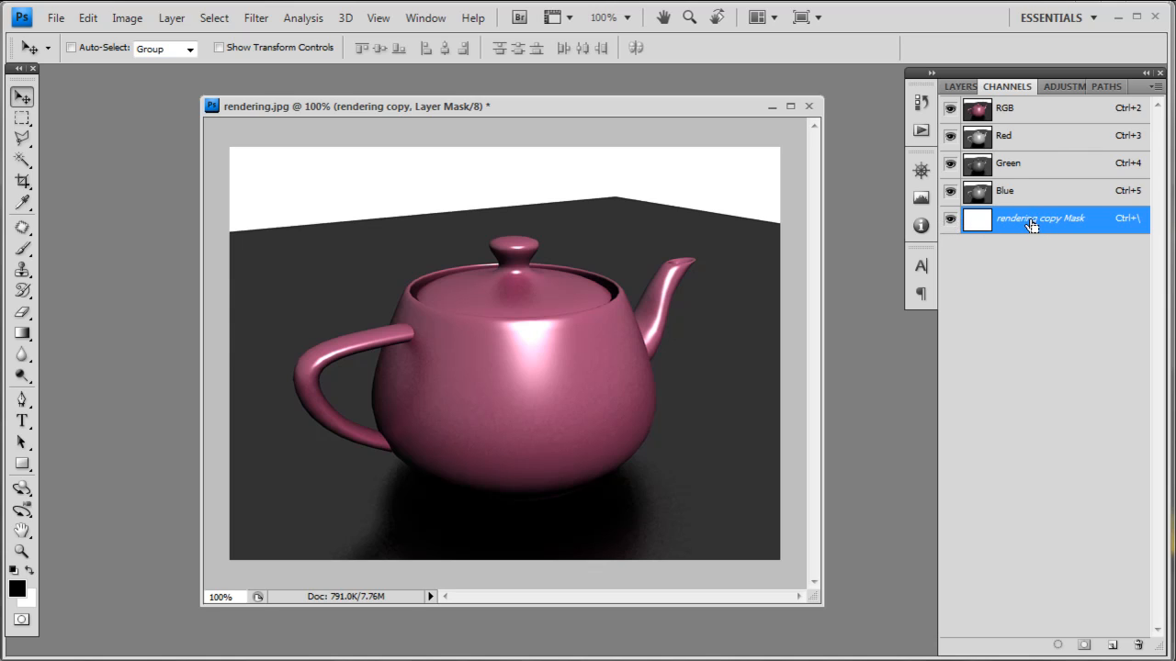
key(ctrl+v)
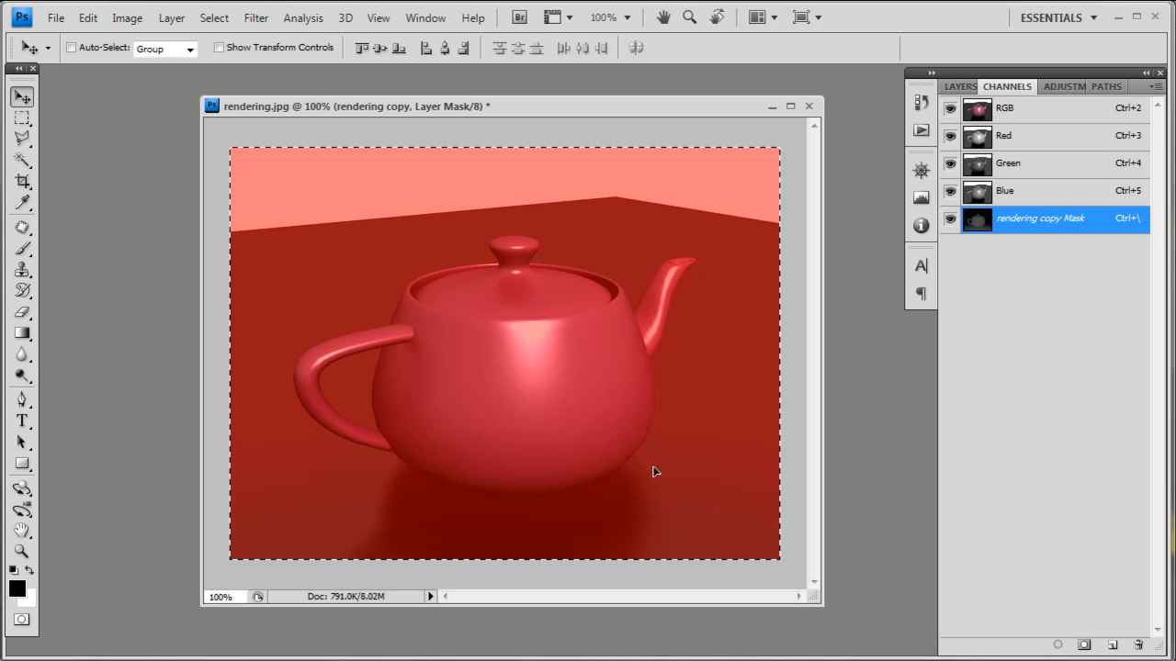
key(m)
key(ctrl+d)
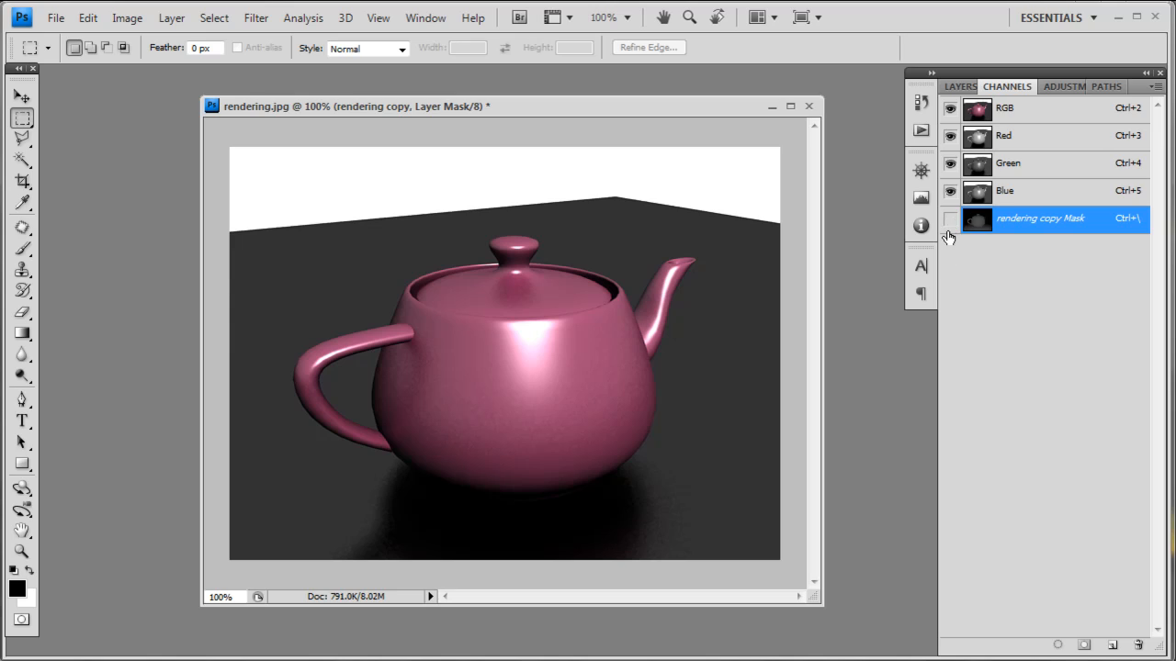
click(959, 86)
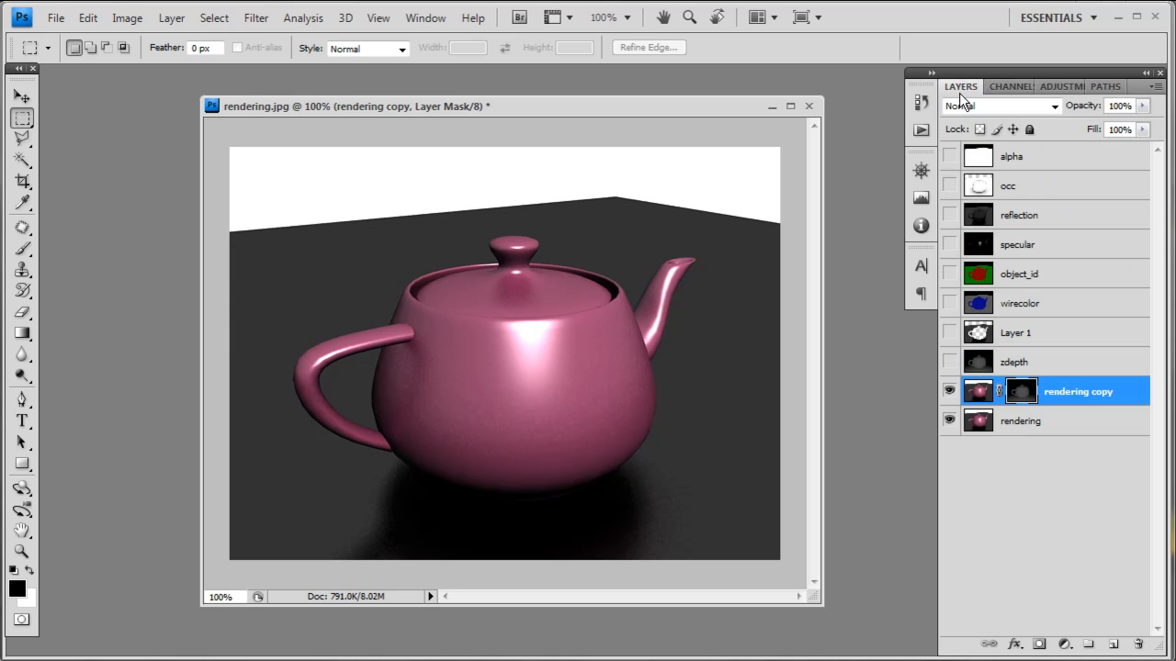
Apply a Gaussian Blur with a radius of 5 pixels to the rendering copy's image rather than its mask.
click(979, 391)
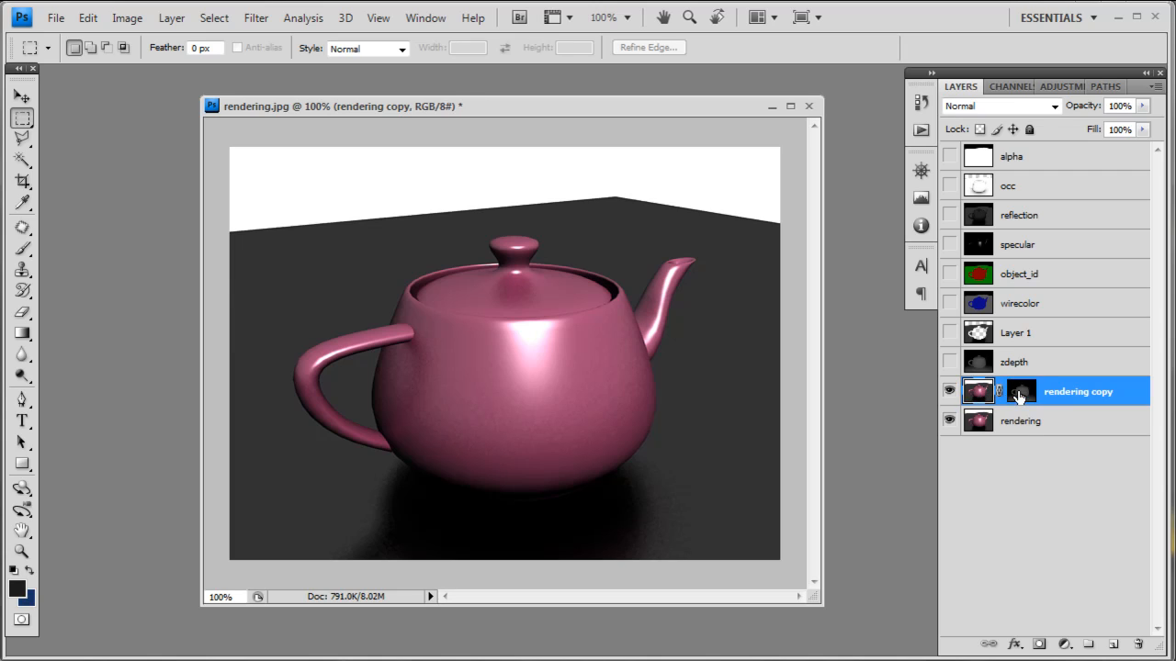
click(1017, 393)
click(979, 393)
click(254, 18)
mouse_move(211, 170)
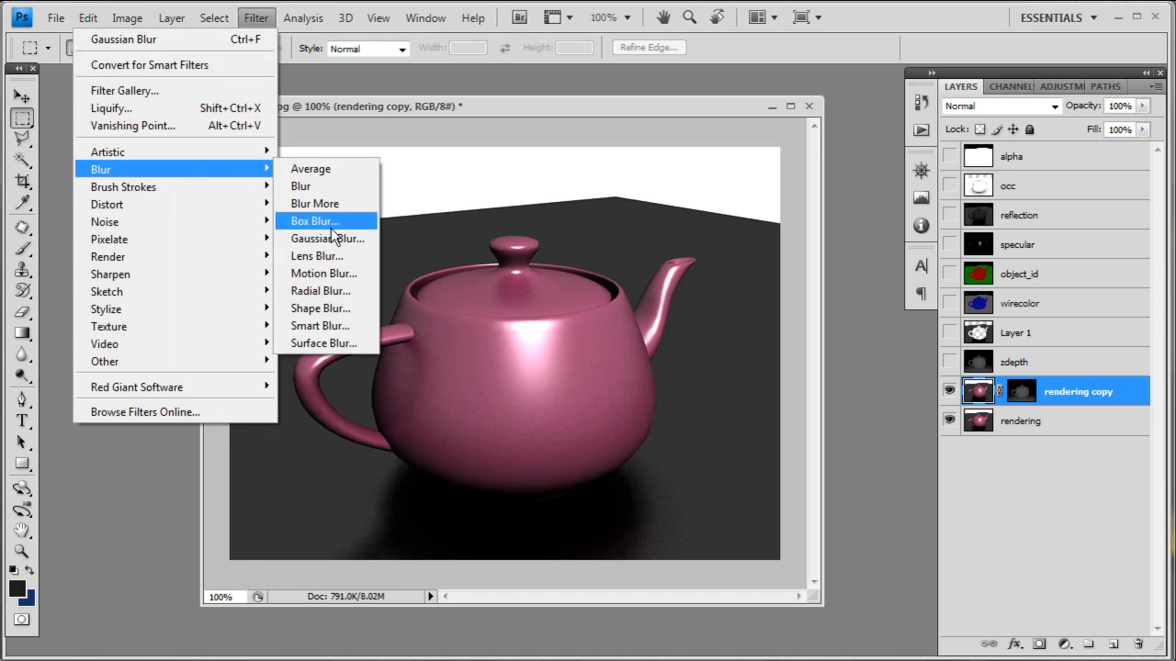
click(328, 238)
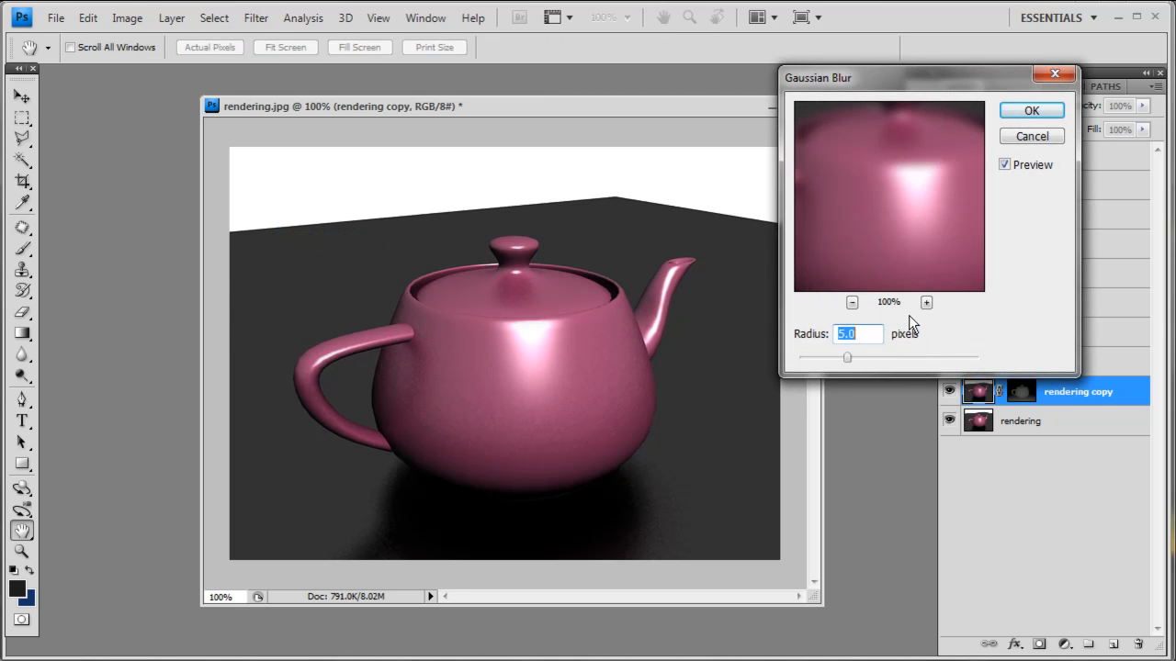
text(10)
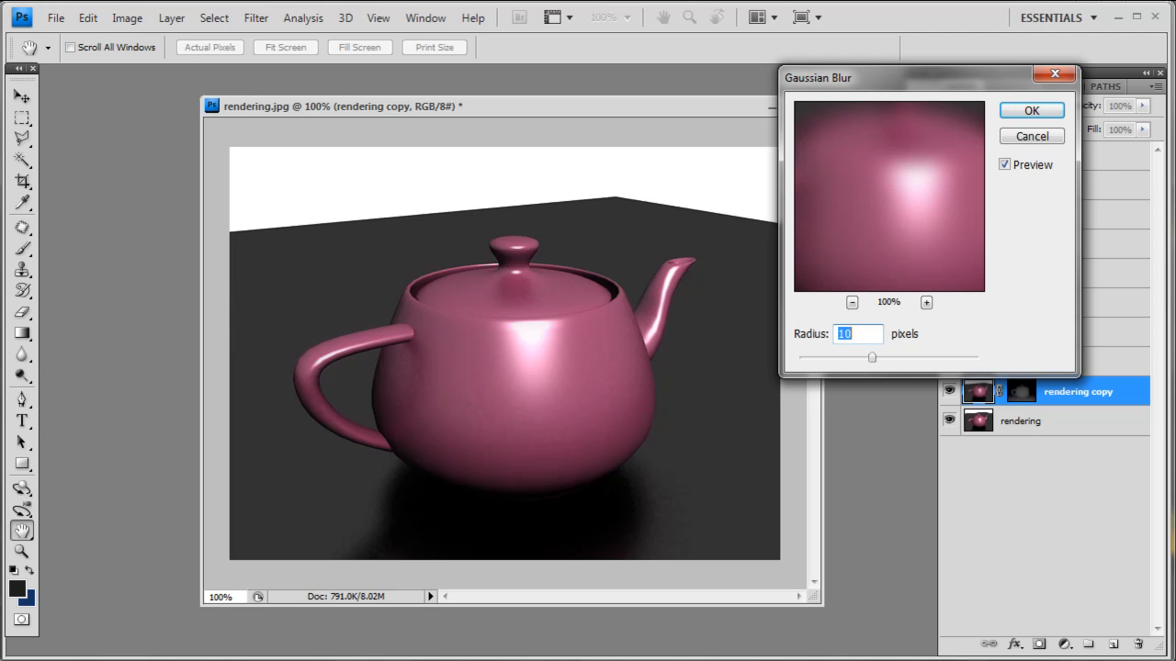
text(5)
key(Return)
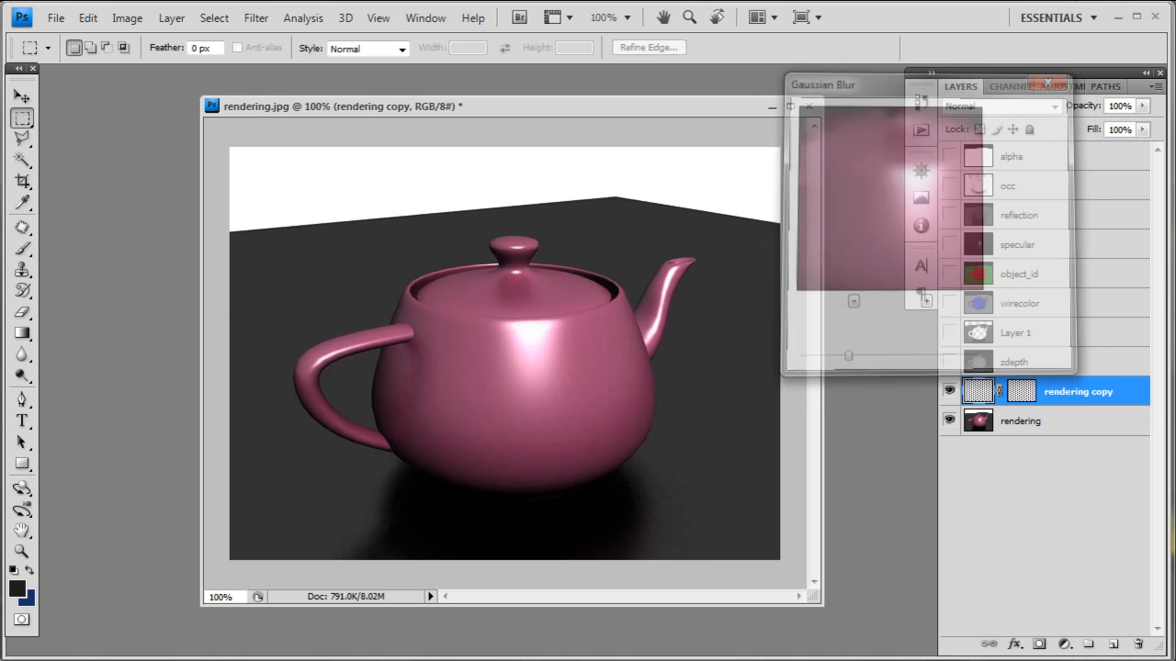
Invert the rendering copy's layer mask and briefly show the zdepth layer for comparison.
click(1019, 393)
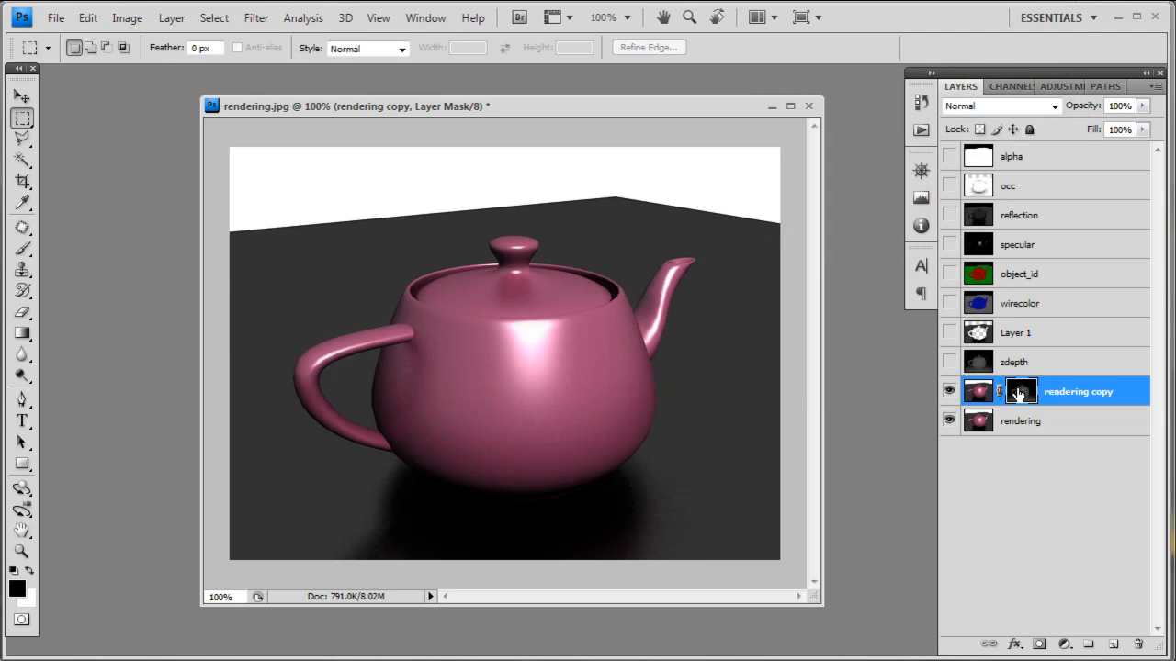
key(v)
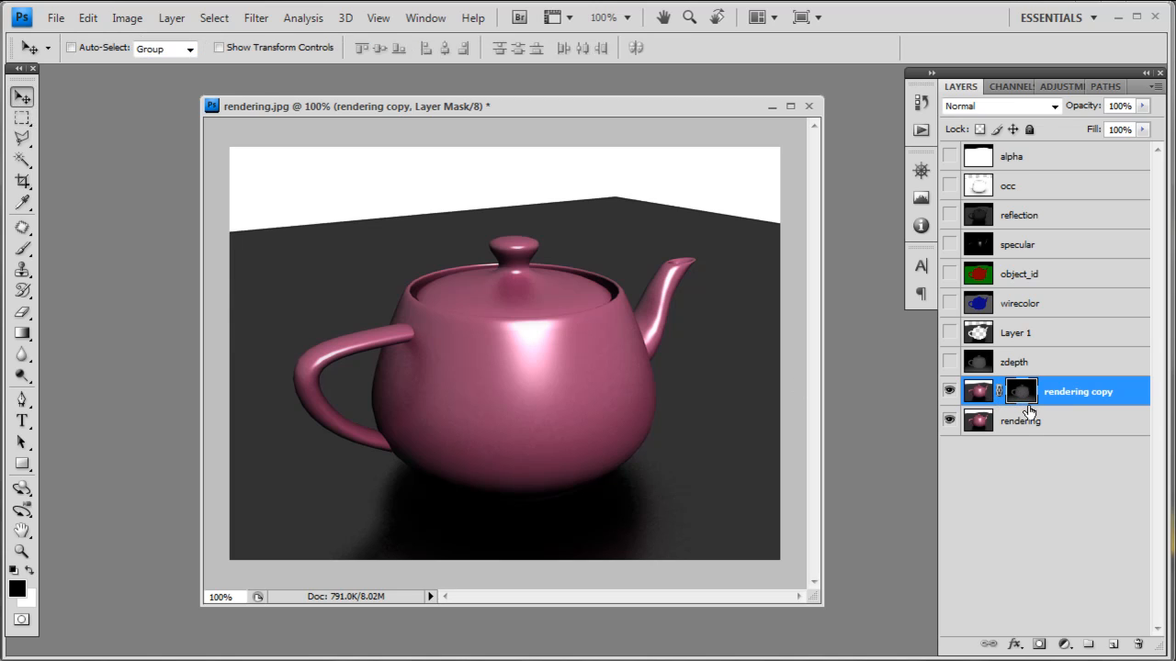
key(ctrl+i)
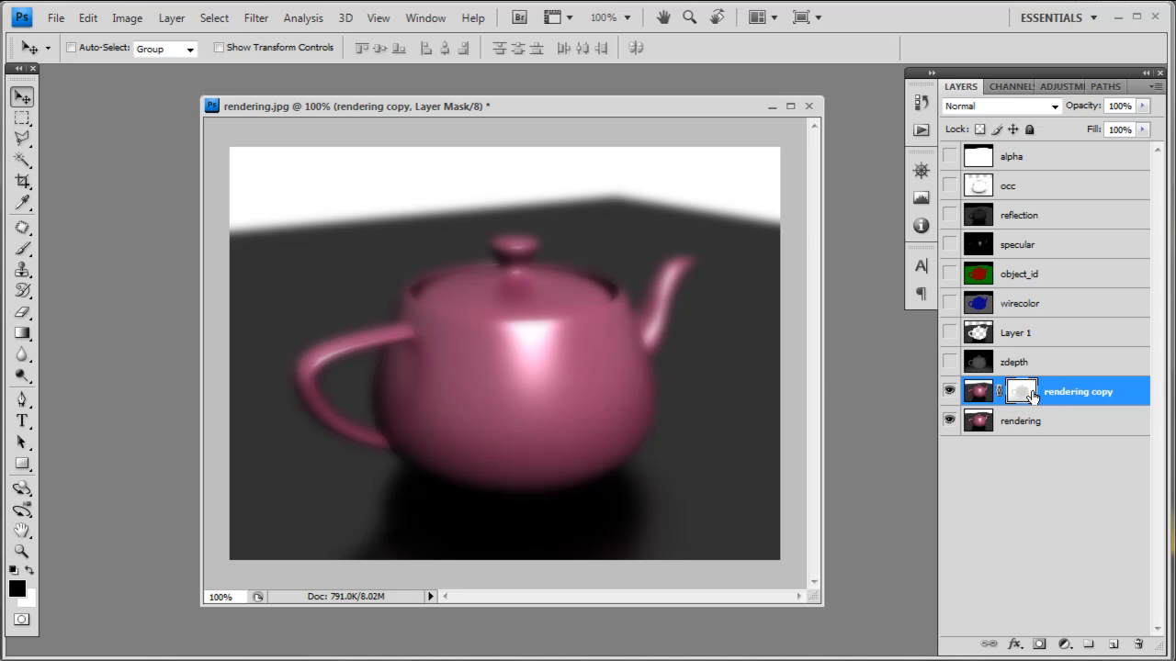
click(949, 362)
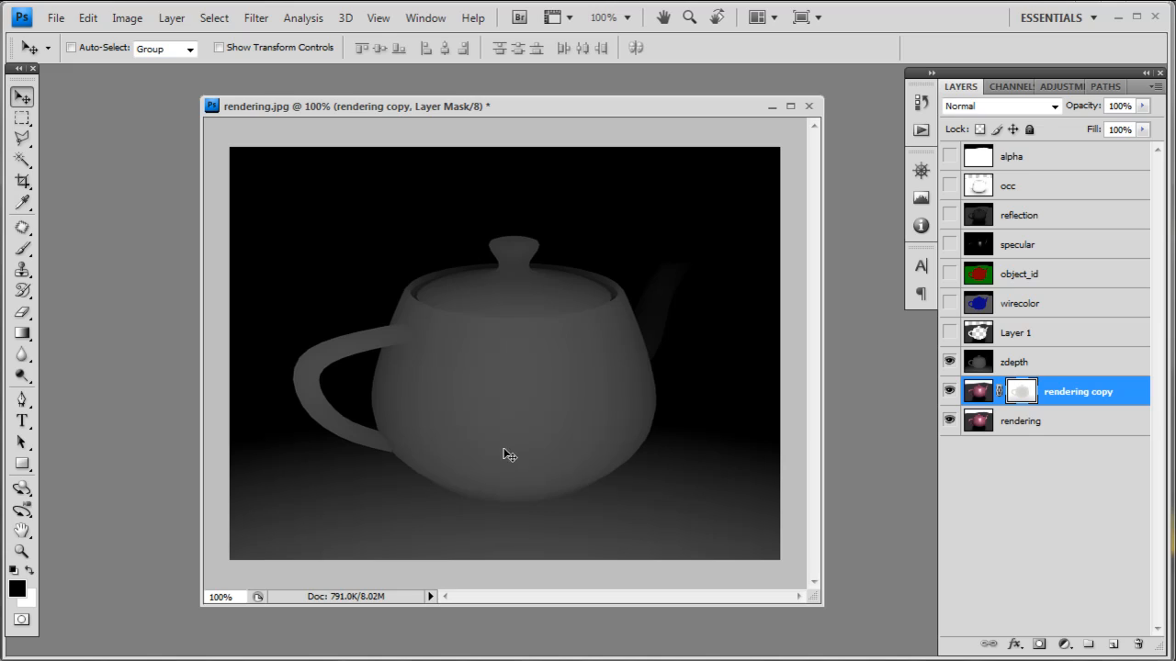
click(950, 362)
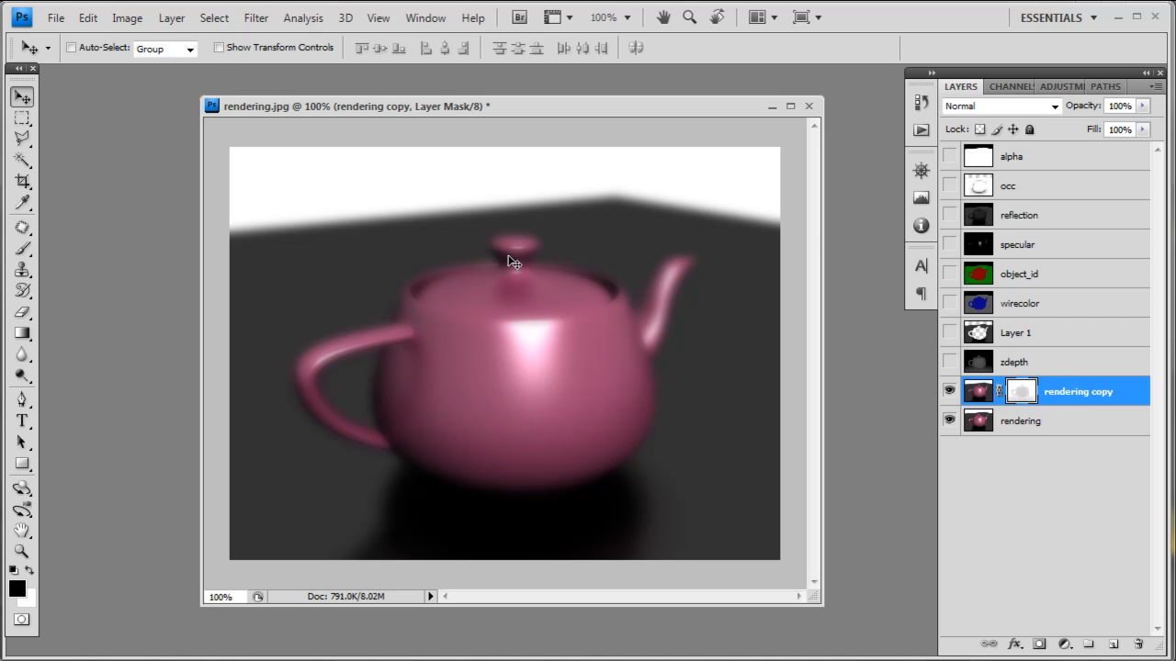
Try extreme Brightness/Contrast values on the rendering copy's mask and apply the adjustment with brightness 7 and contrast 2.
click(127, 17)
mouse_move(144, 65)
click(267, 70)
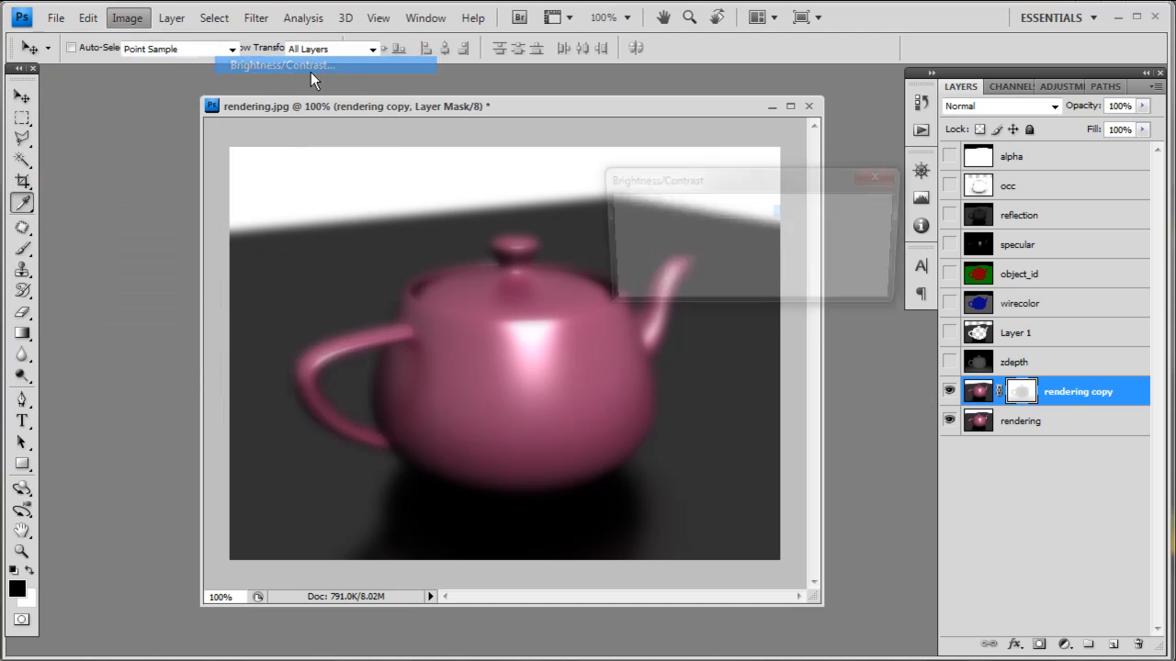
drag(784, 182, 708, 175)
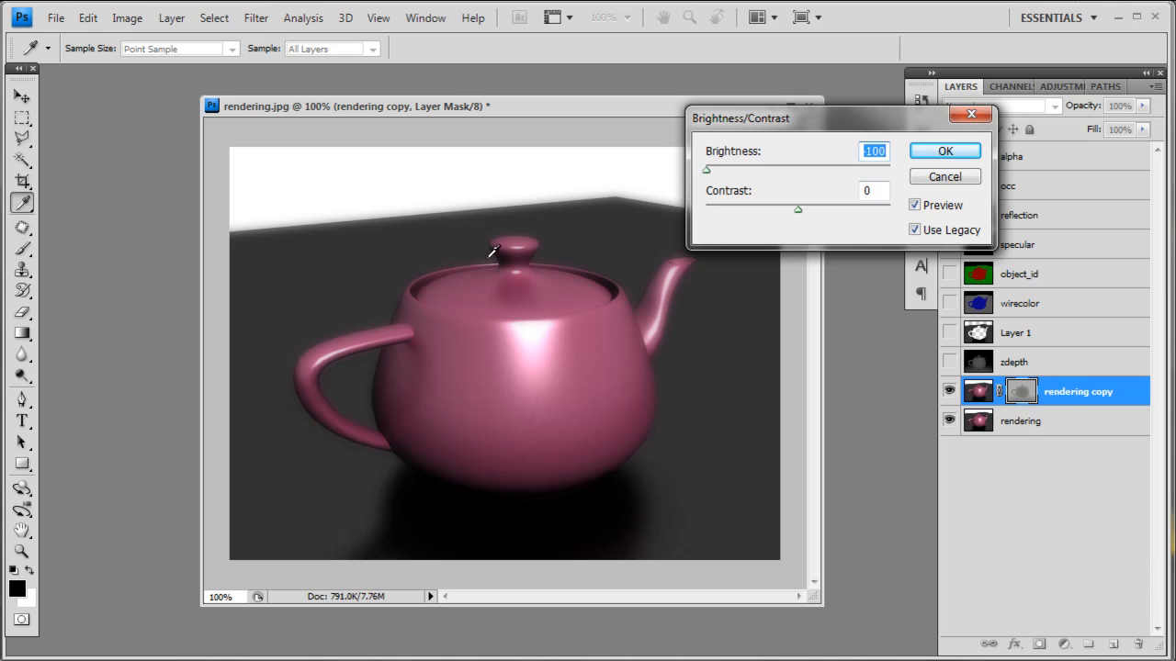
drag(842, 210, 903, 206)
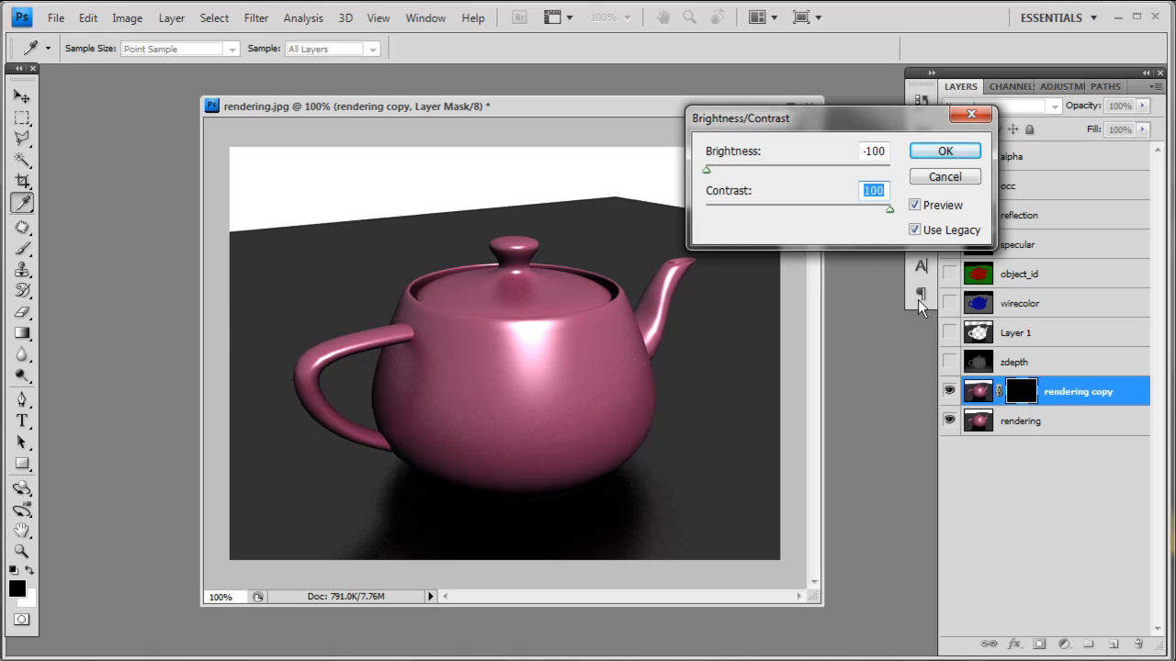
drag(868, 211, 822, 210)
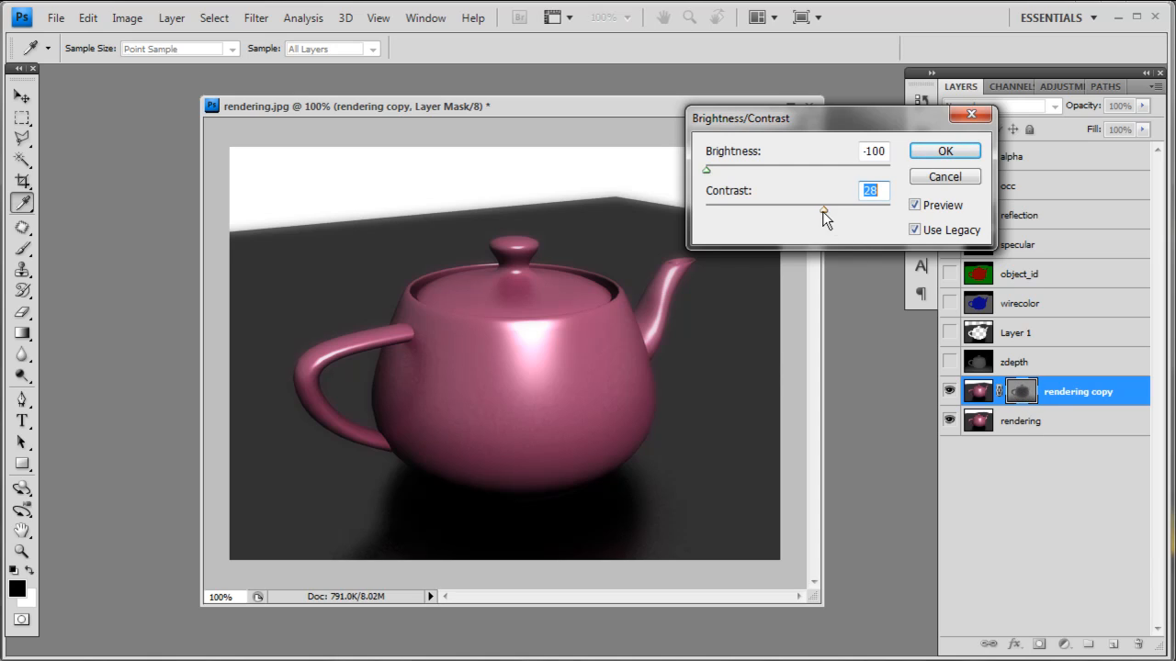
drag(822, 211, 747, 212)
drag(707, 171, 800, 210)
click(747, 209)
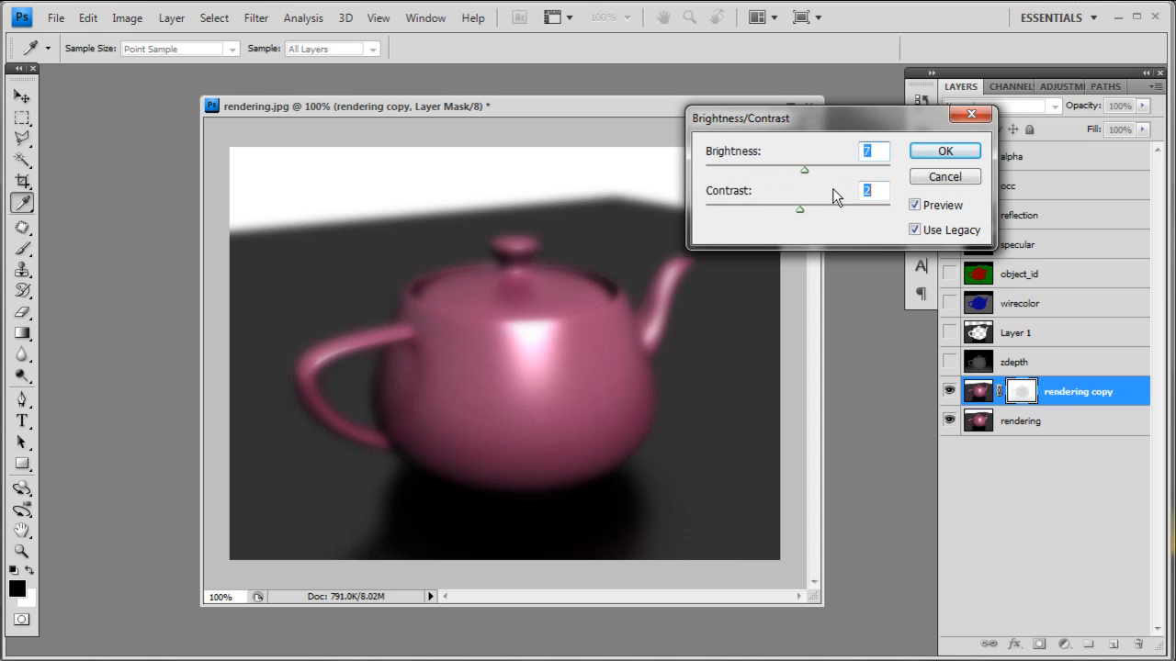
click(947, 156)
key(v)
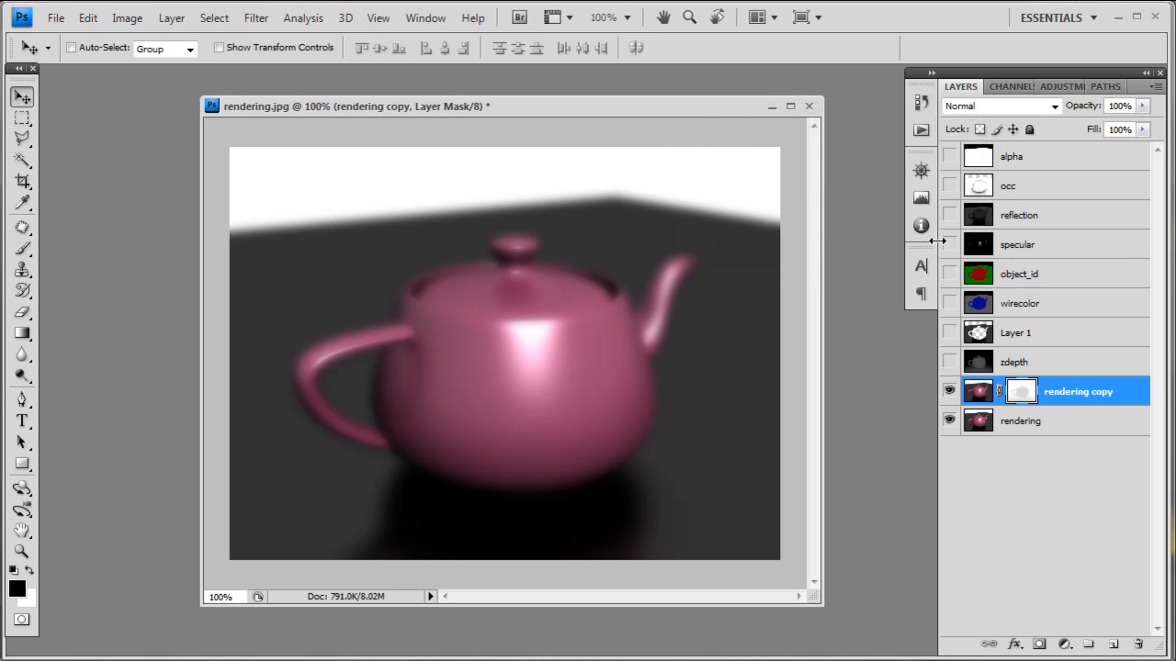
Try to erase the blurred teapot body and foreground from the rendering copy's image with the Eraser.
click(976, 397)
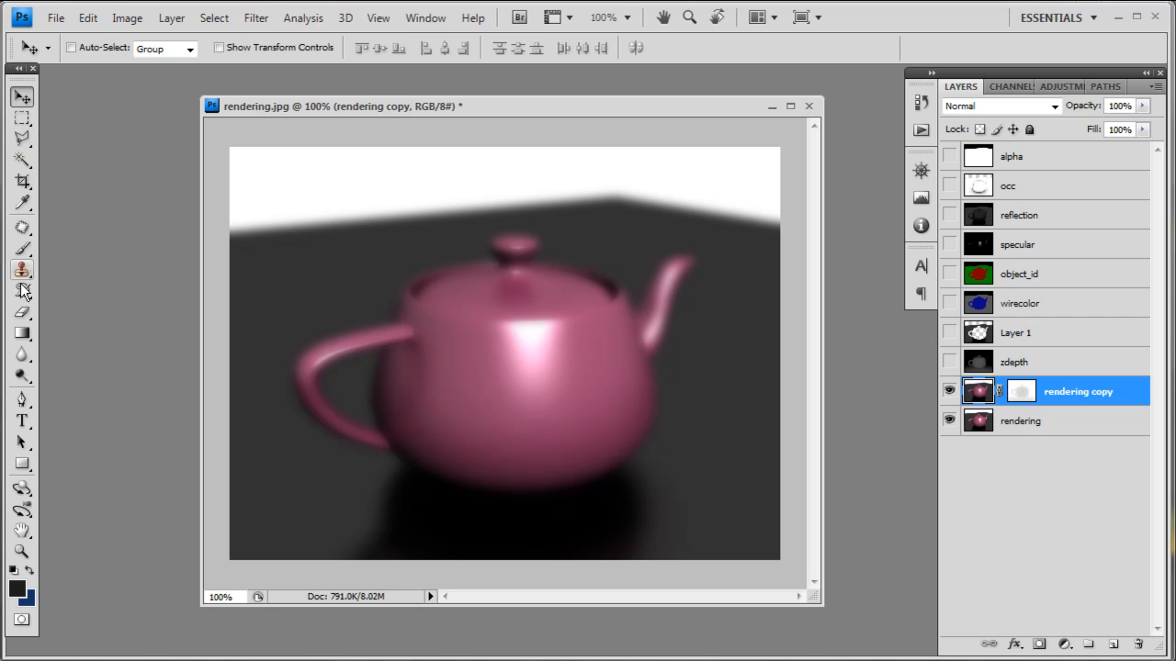
key(e)
mouse_move(502, 433)
mouse_down()
mouse_move(499, 477)
mouse_move(517, 486)
mouse_move(334, 432)
mouse_move(393, 397)
mouse_move(287, 404)
mouse_move(281, 420)
mouse_move(426, 524)
mouse_move(638, 496)
mouse_move(761, 413)
mouse_move(367, 412)
mouse_move(583, 381)
mouse_move(446, 367)
mouse_move(538, 376)
mouse_up()
key(v)
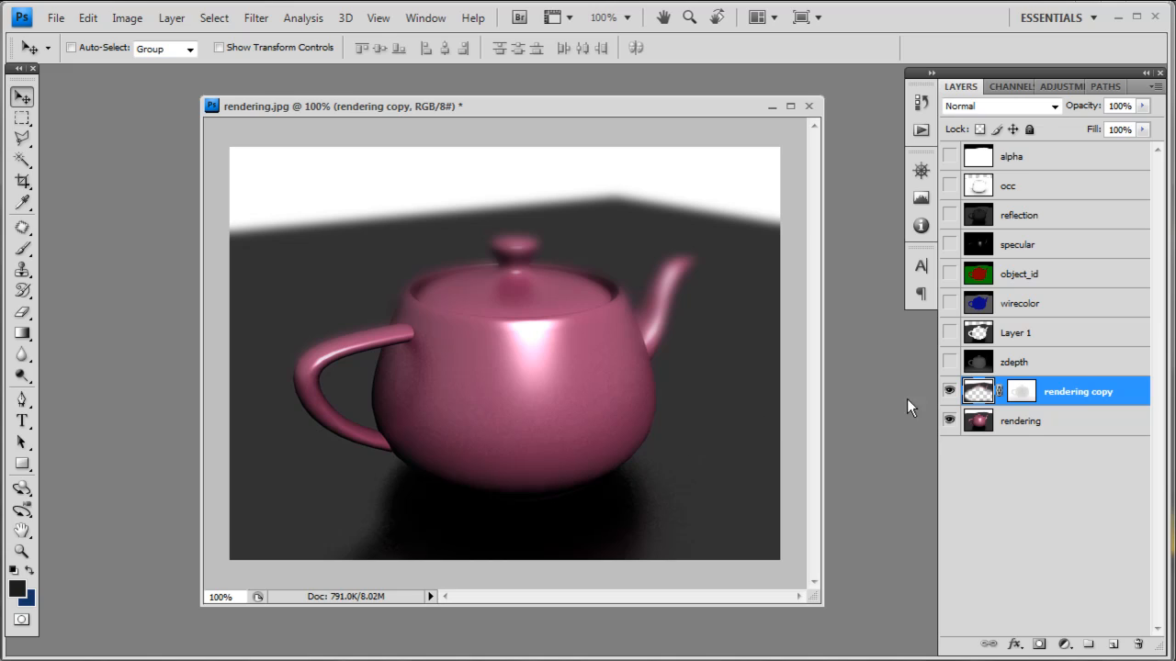
Toggle the rendering copy layer's visibility to compare the depth blur with the sharp original.
click(949, 393)
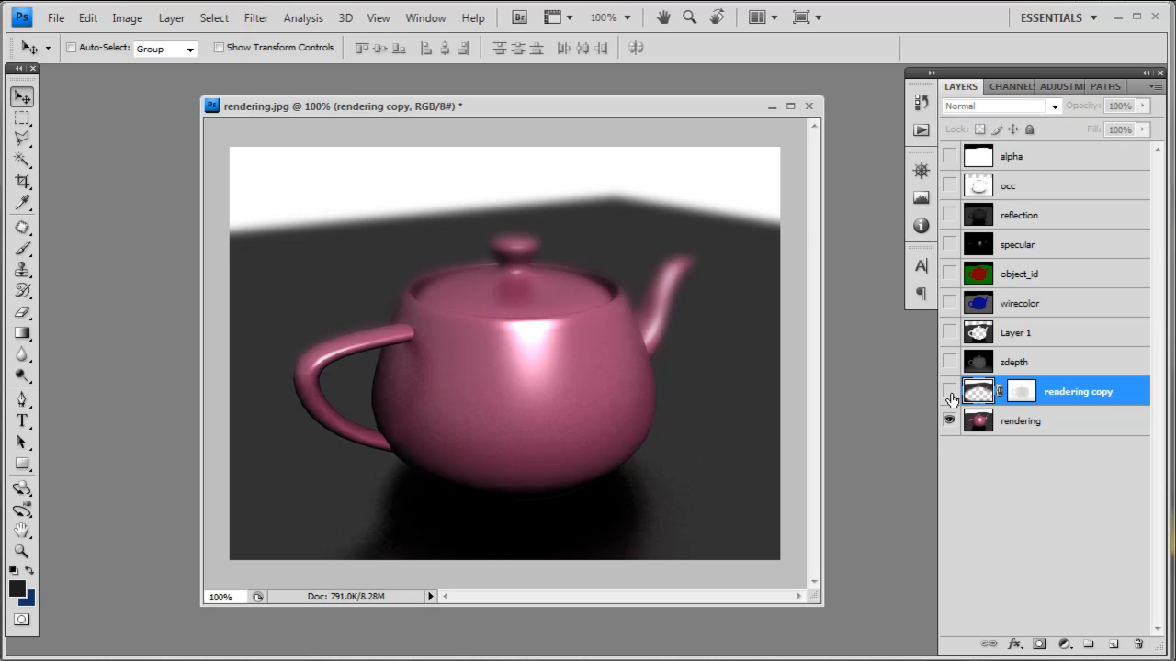
click(950, 393)
click(952, 395)
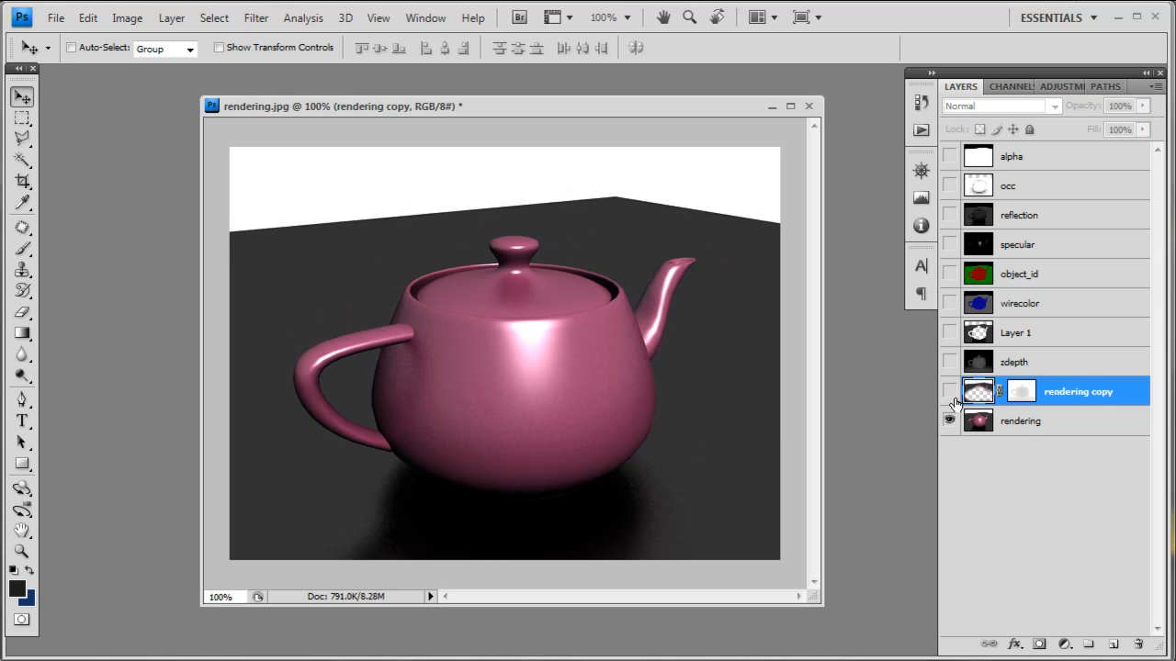
click(950, 395)
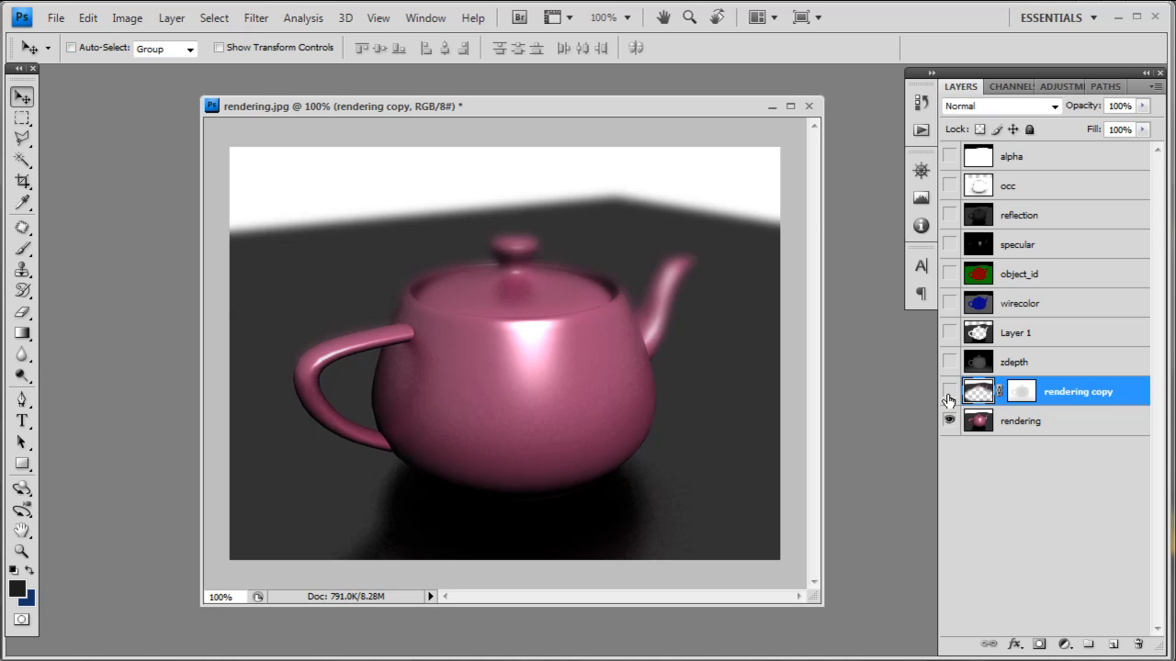
click(950, 395)
click(949, 395)
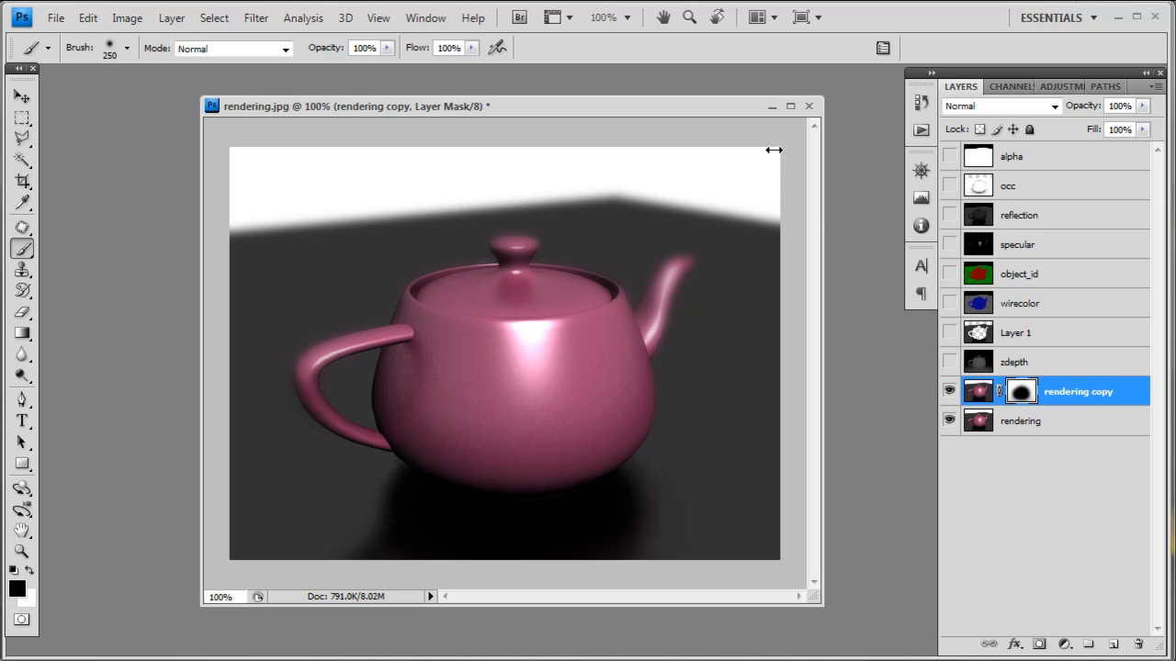
Close rendering.jpg without saving the changes.
key(v)
click(809, 107)
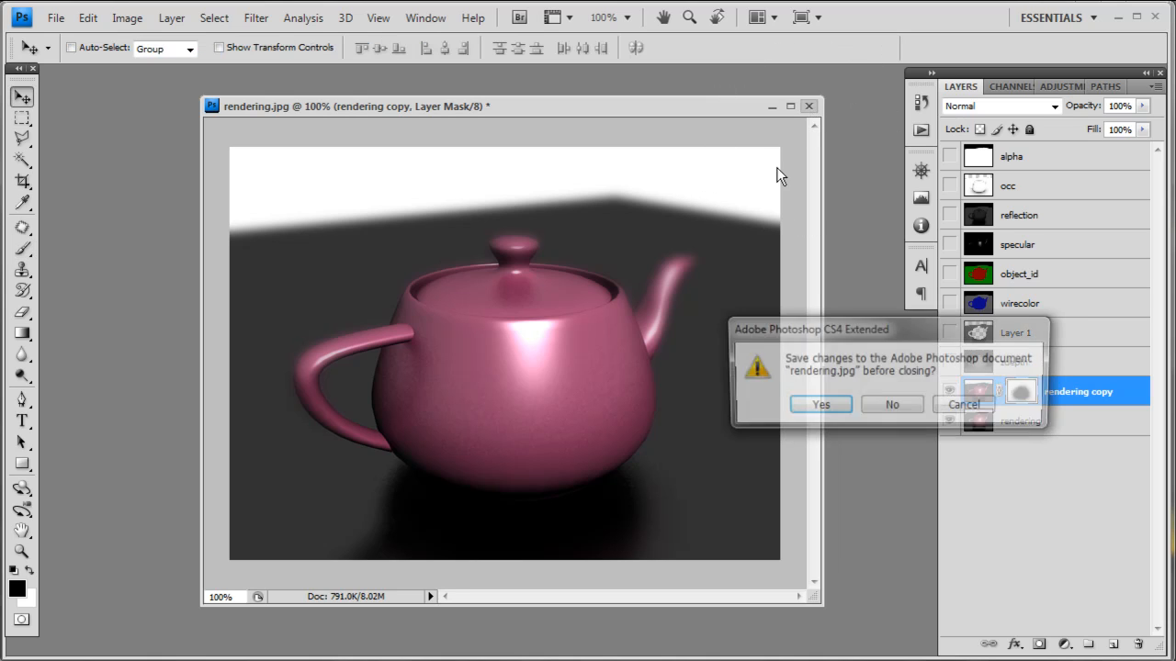
click(884, 402)
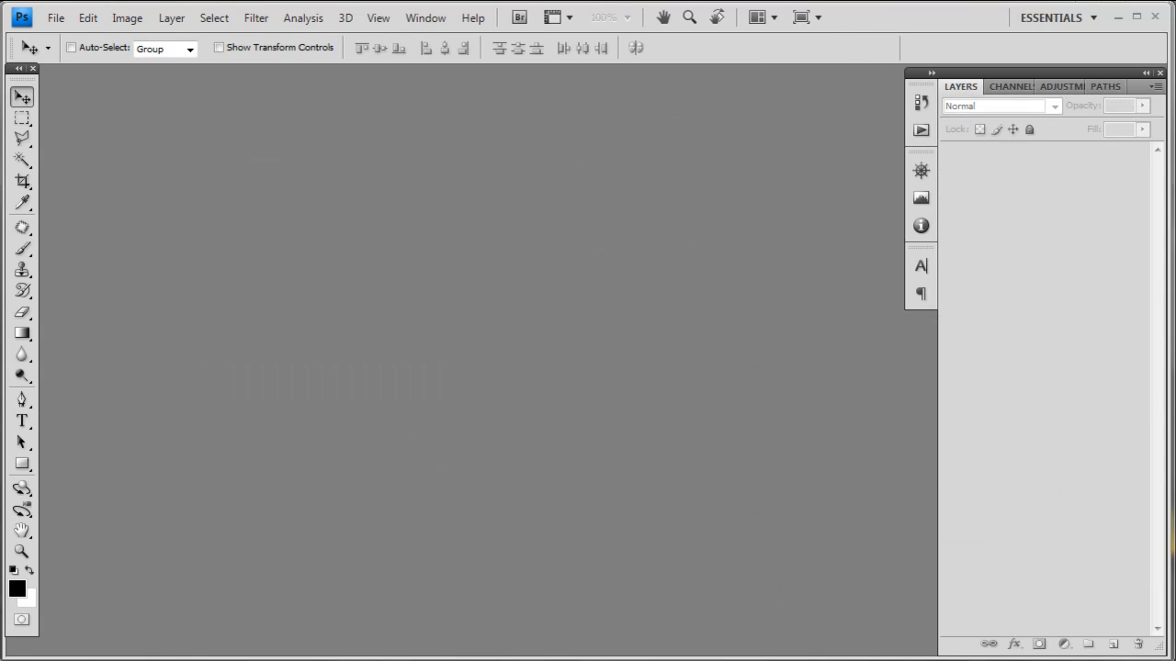
Open all nine render and VRay pass images from the Final_view01_horizontal folder in Photoshop.
key(alt+Tab)
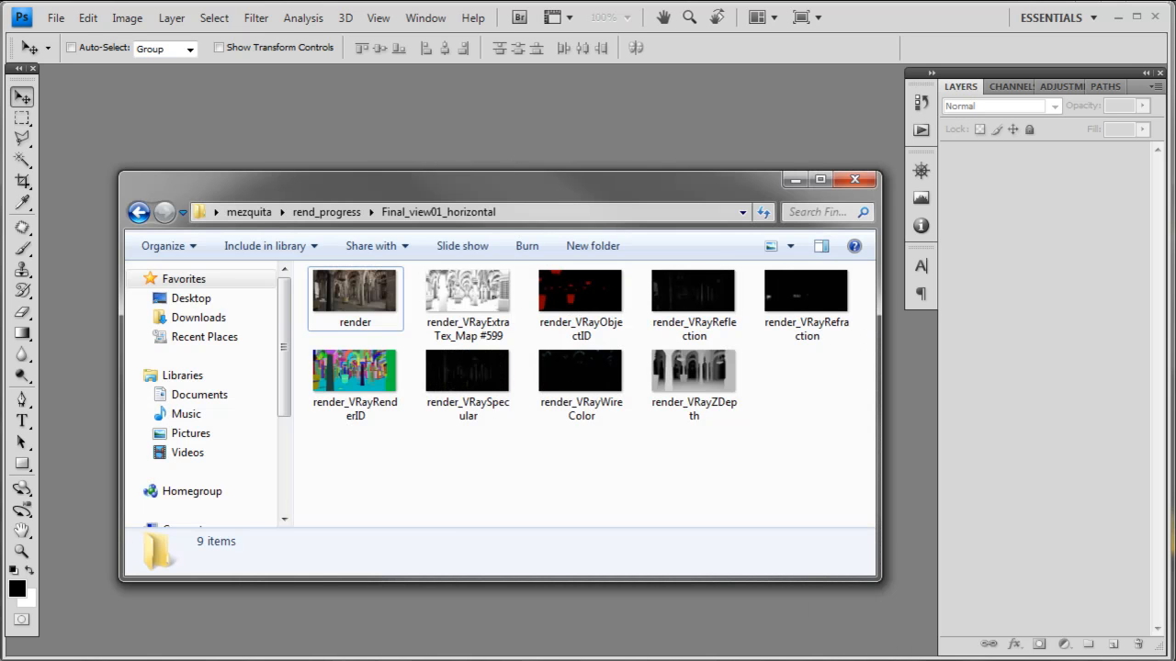
click(366, 292)
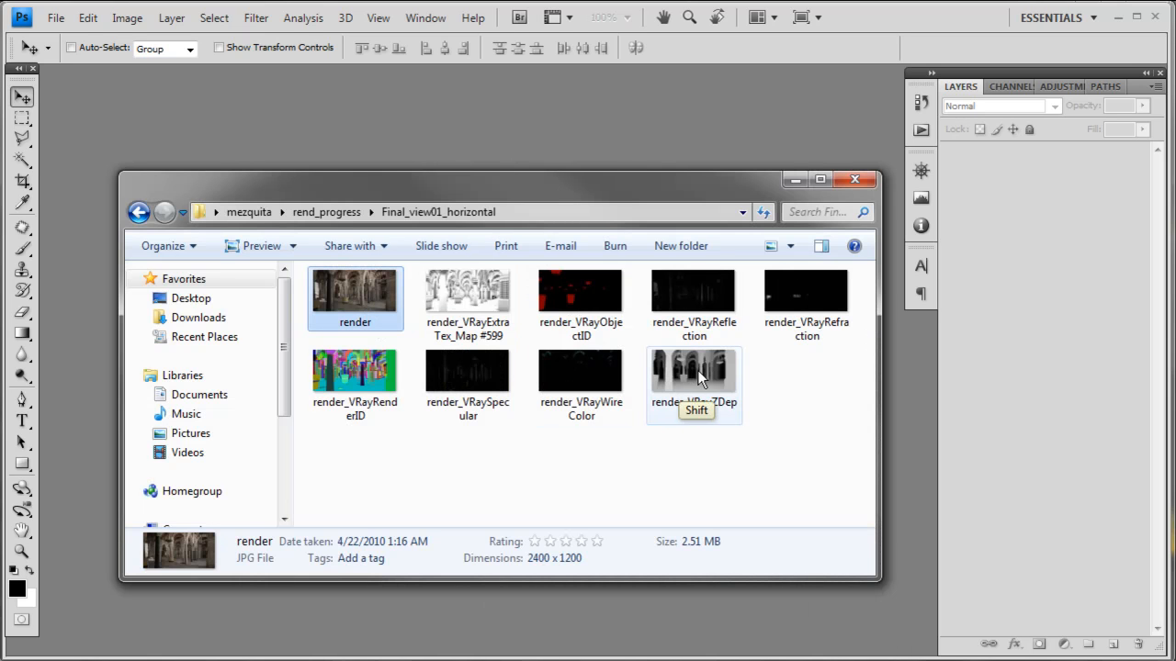
shift+click(697, 370)
drag(738, 382, 766, 263)
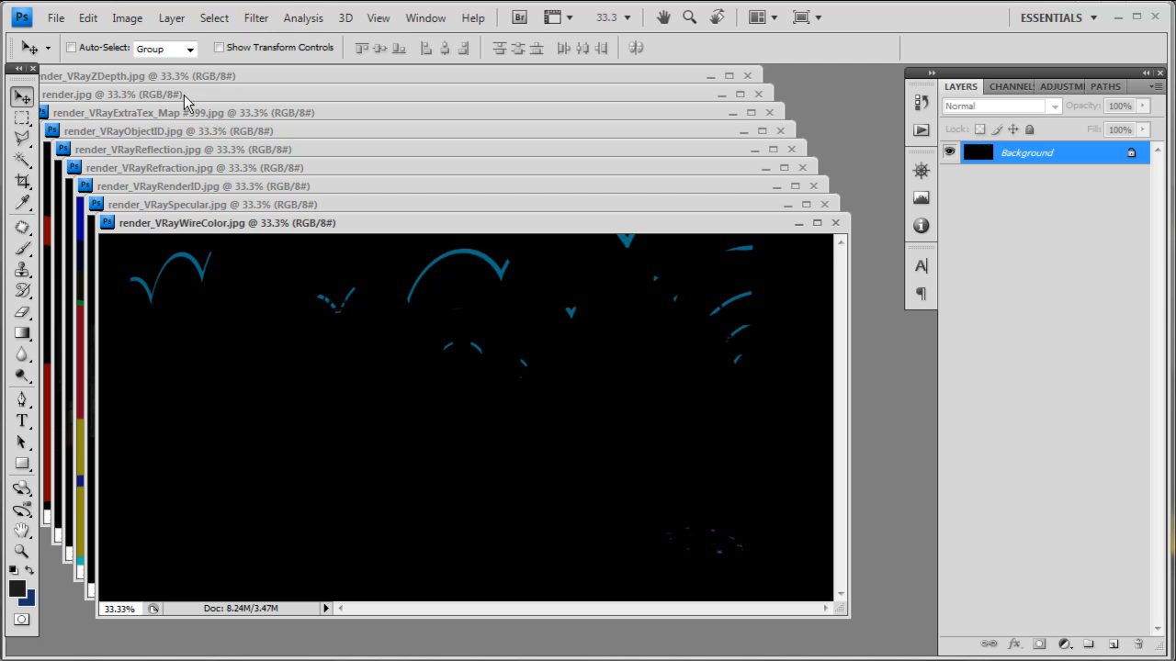
Move the render.jpg window clear of the stack, copy the VRayWireColor pass into it as a new layer, and close the pass file.
drag(203, 89, 371, 168)
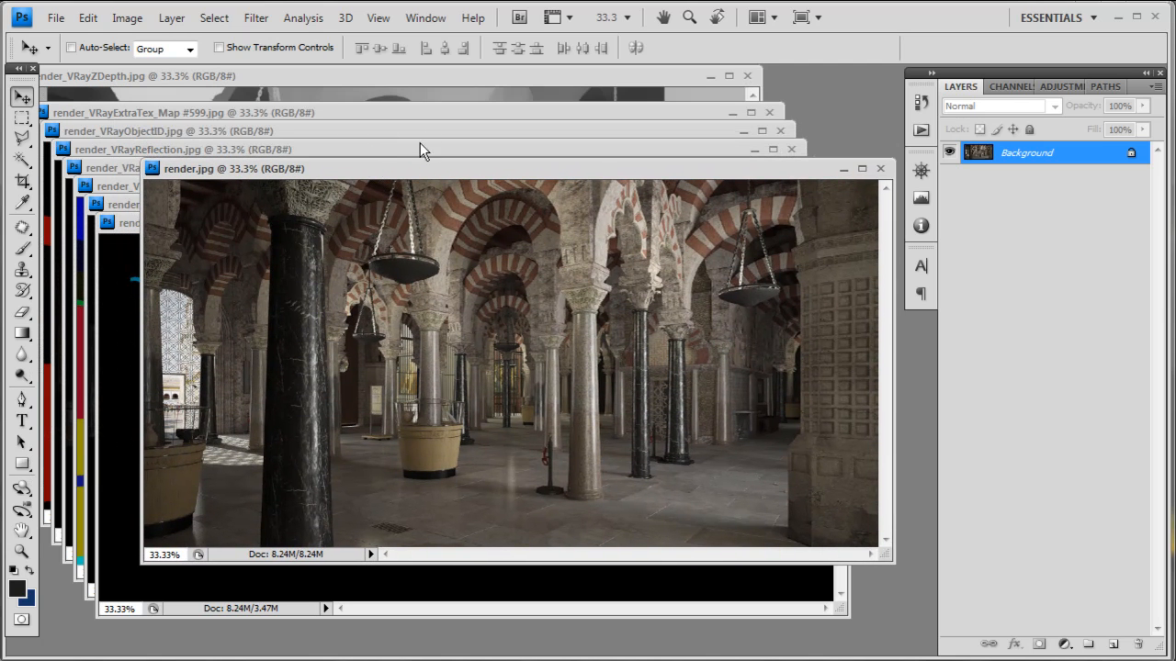
drag(491, 170, 508, 255)
click(433, 229)
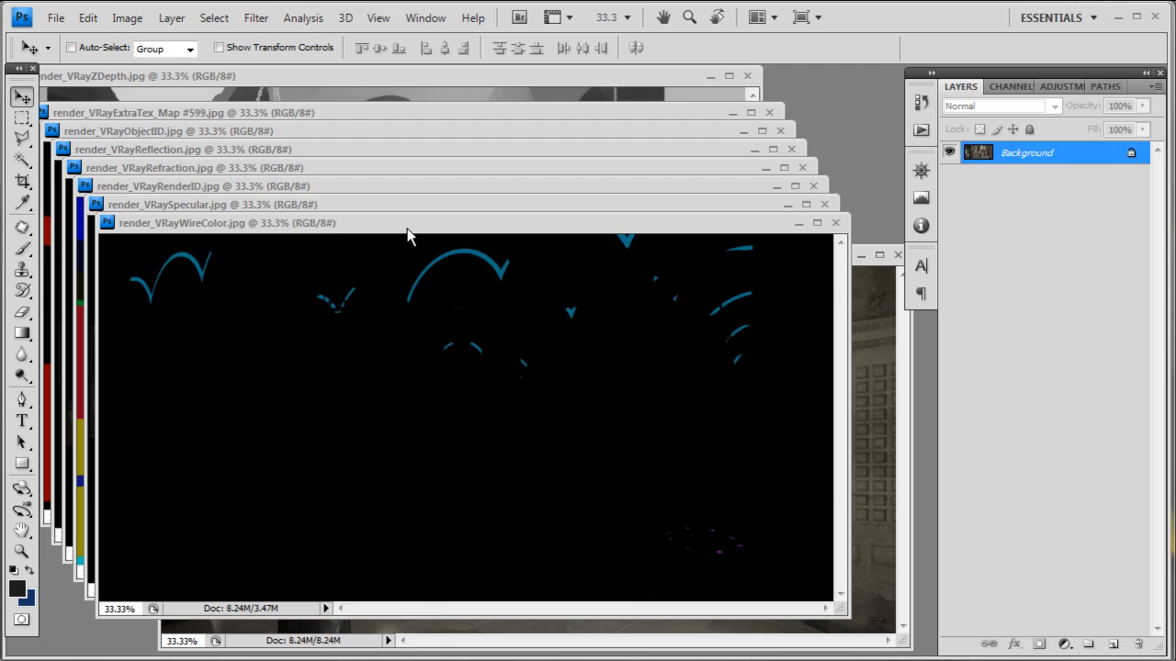
drag(412, 207, 364, 186)
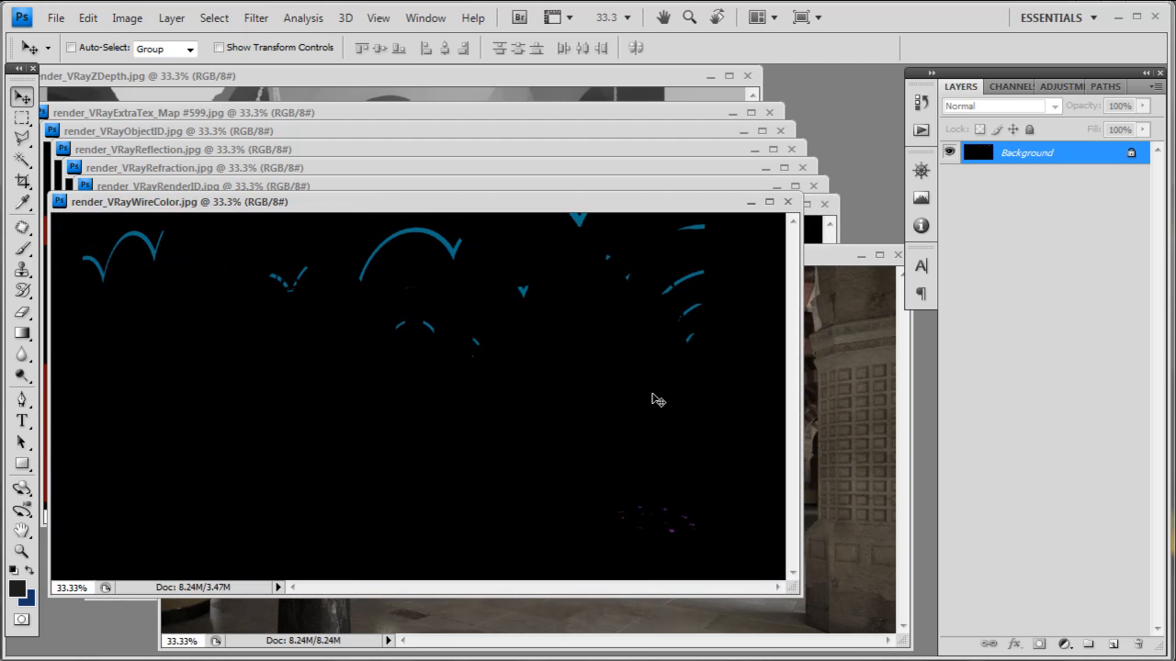
drag(749, 399, 834, 425)
click(758, 236)
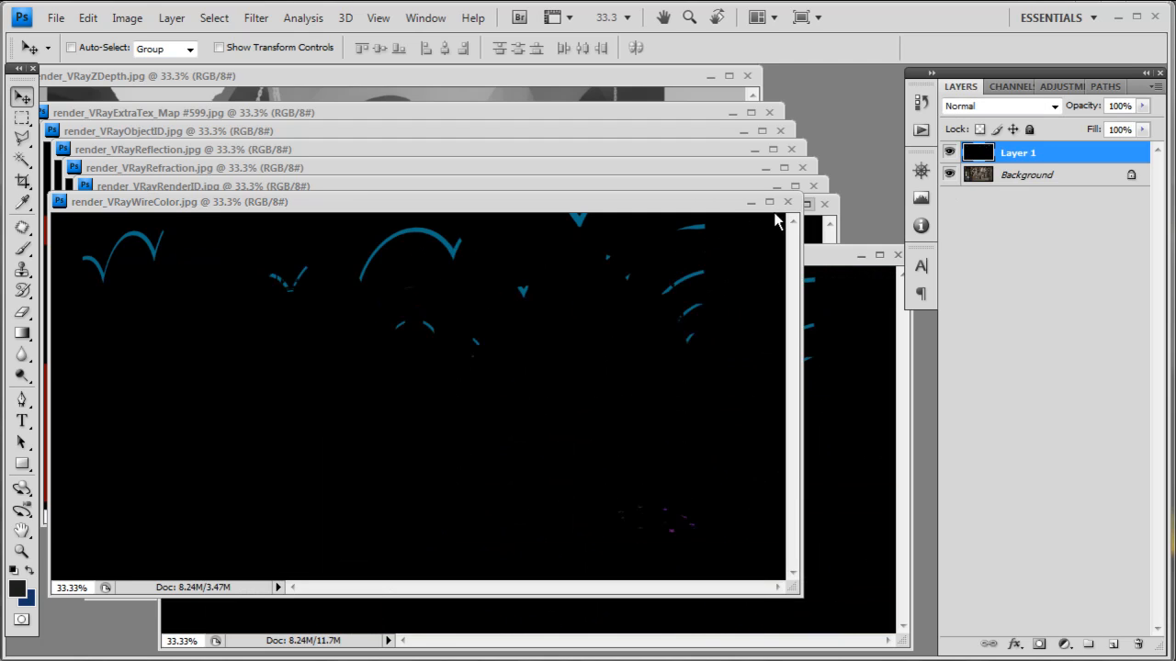
click(787, 201)
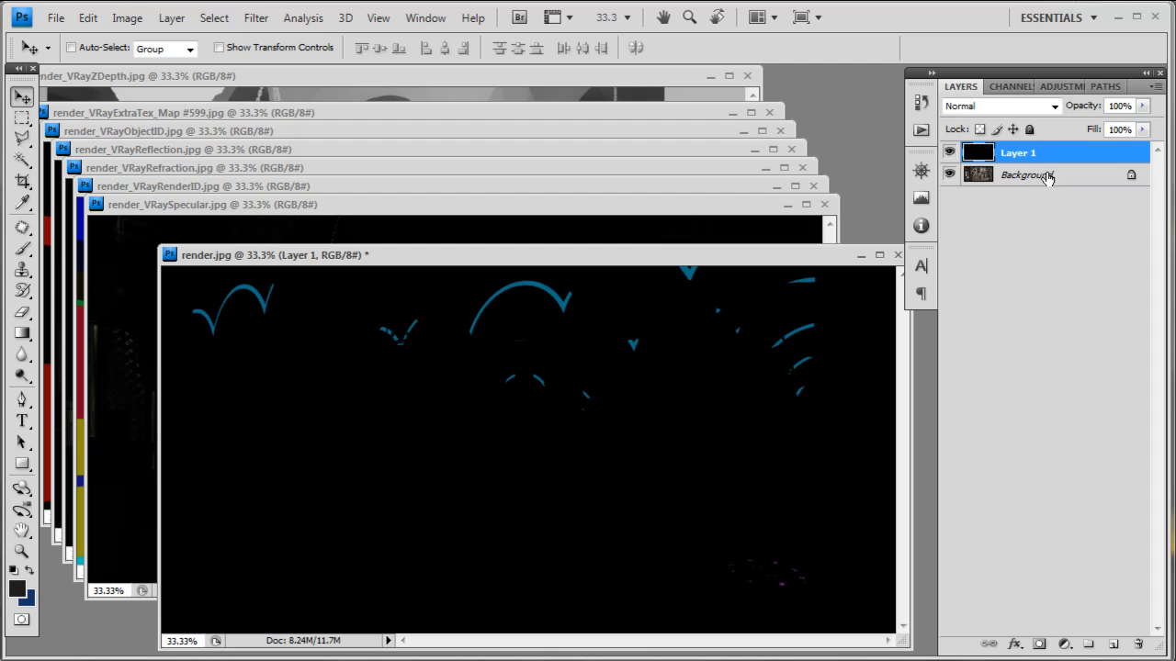
Duplicate the Background layer in render.jpg and delete the original locked layer.
click(1051, 176)
key(ctrl+j)
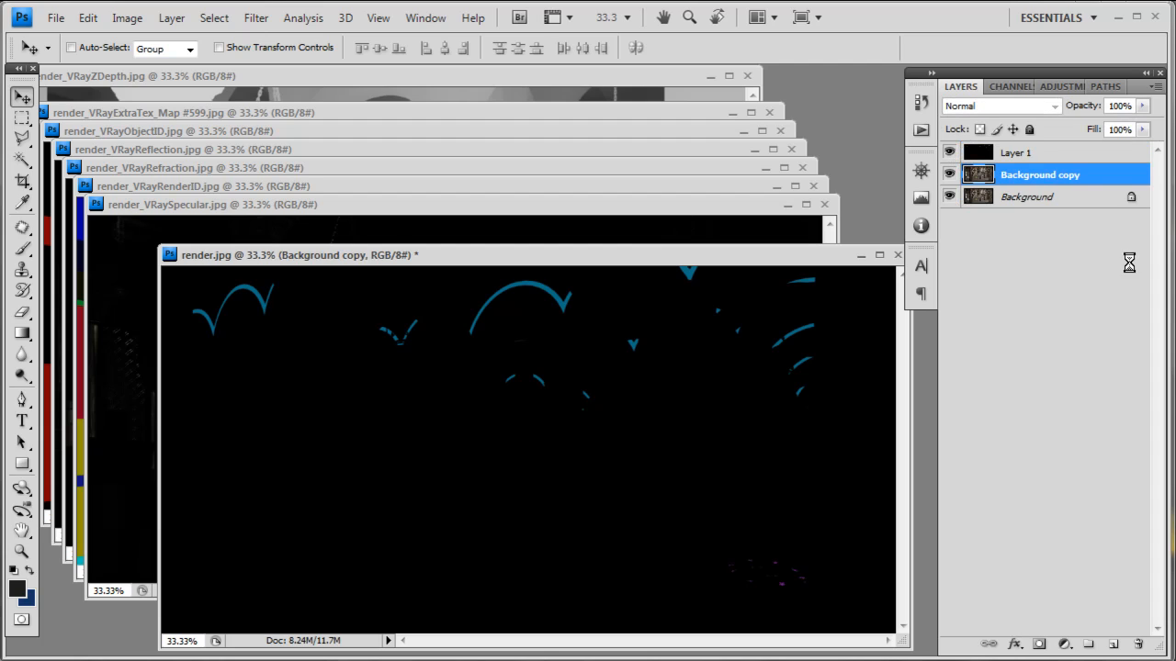
drag(1107, 197, 1137, 643)
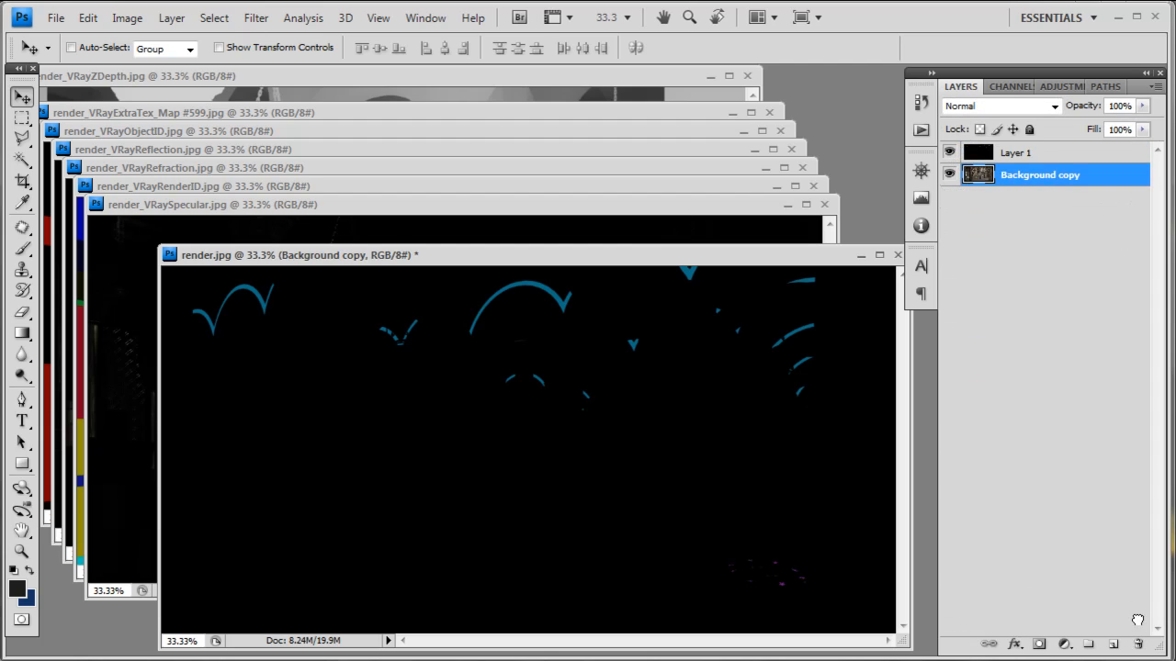
Toggle the wire color layer's visibility to compare its colored arches with the matching areas of the render.
click(949, 153)
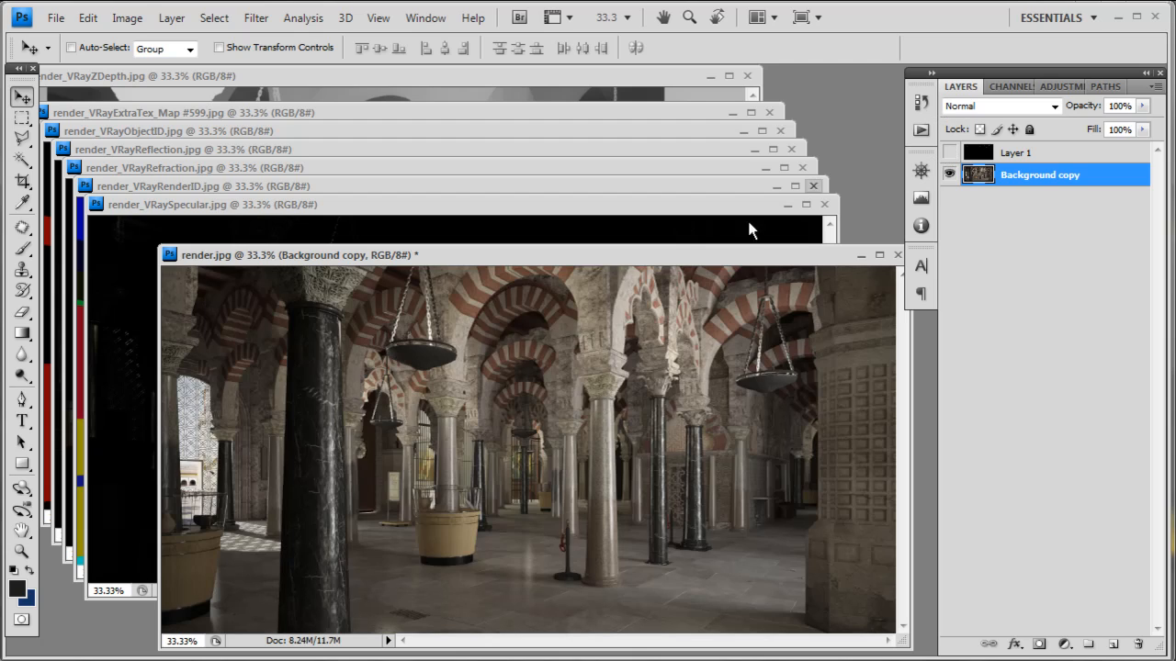
click(950, 154)
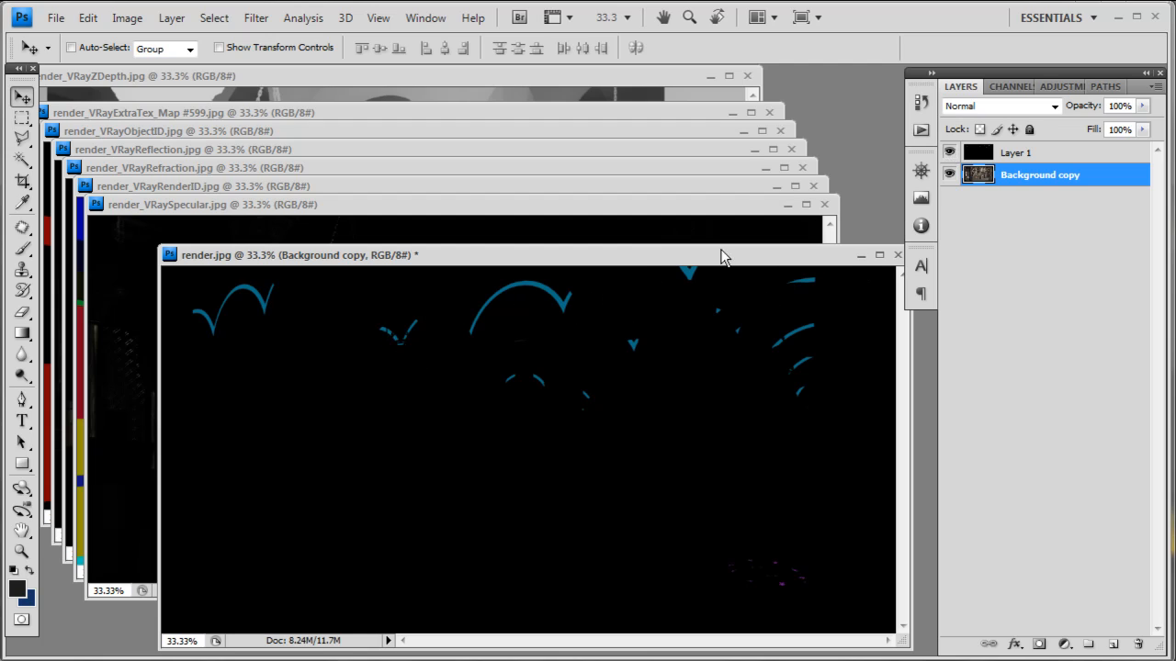
click(949, 154)
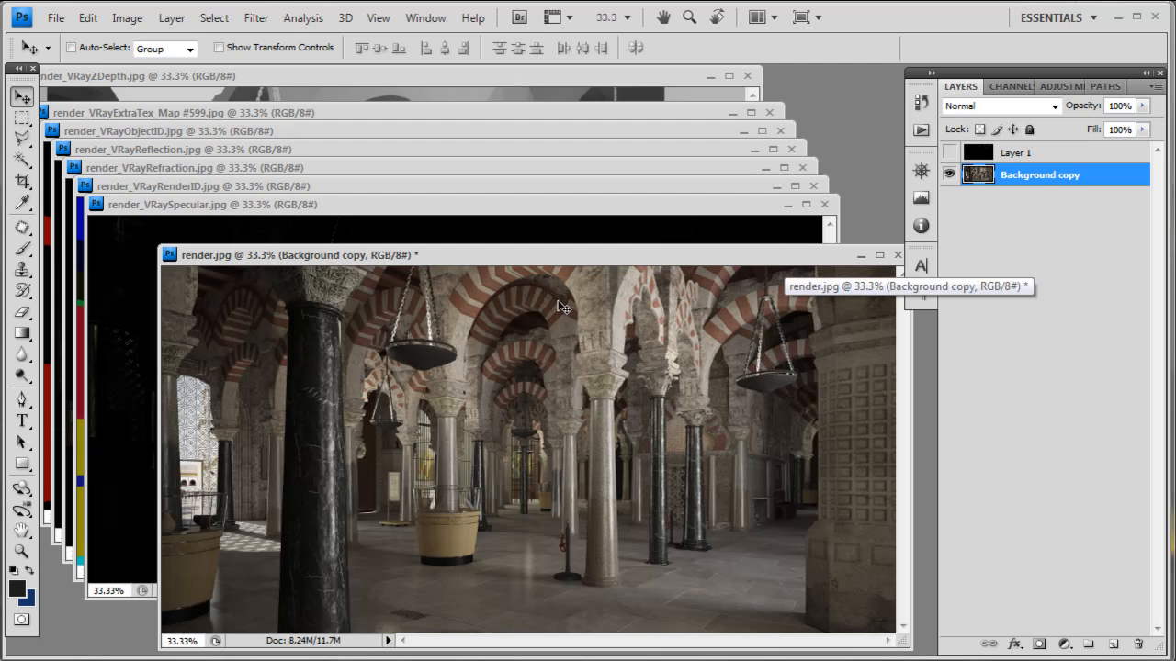
key(ctrl+plus)
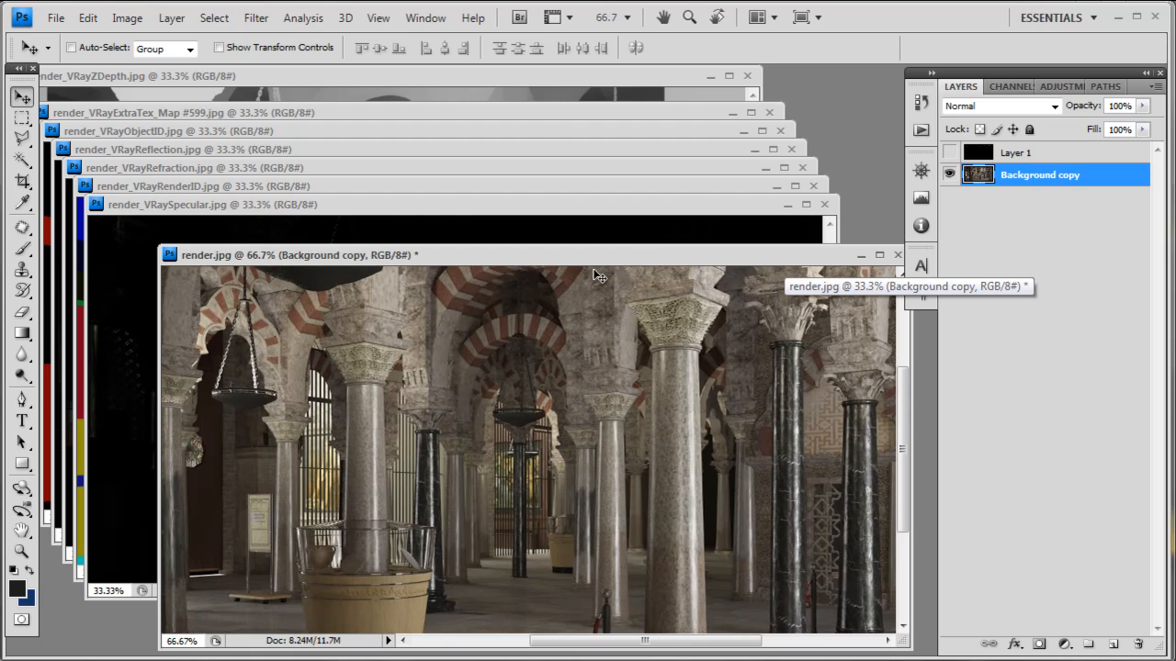
drag(565, 349, 565, 544)
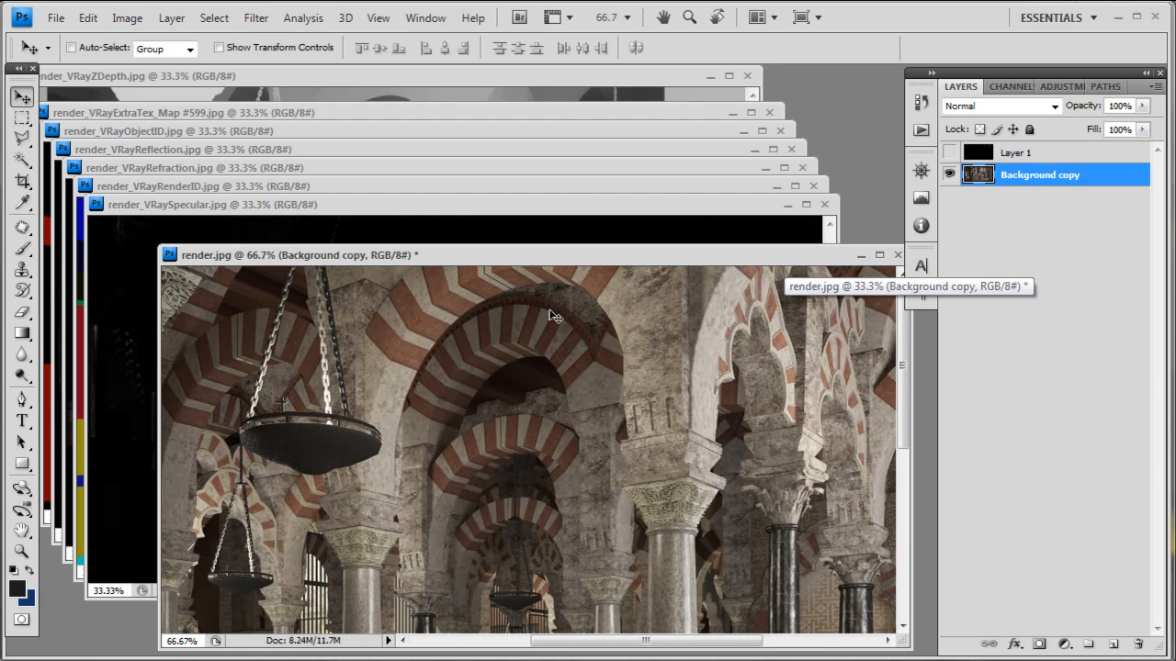
click(949, 173)
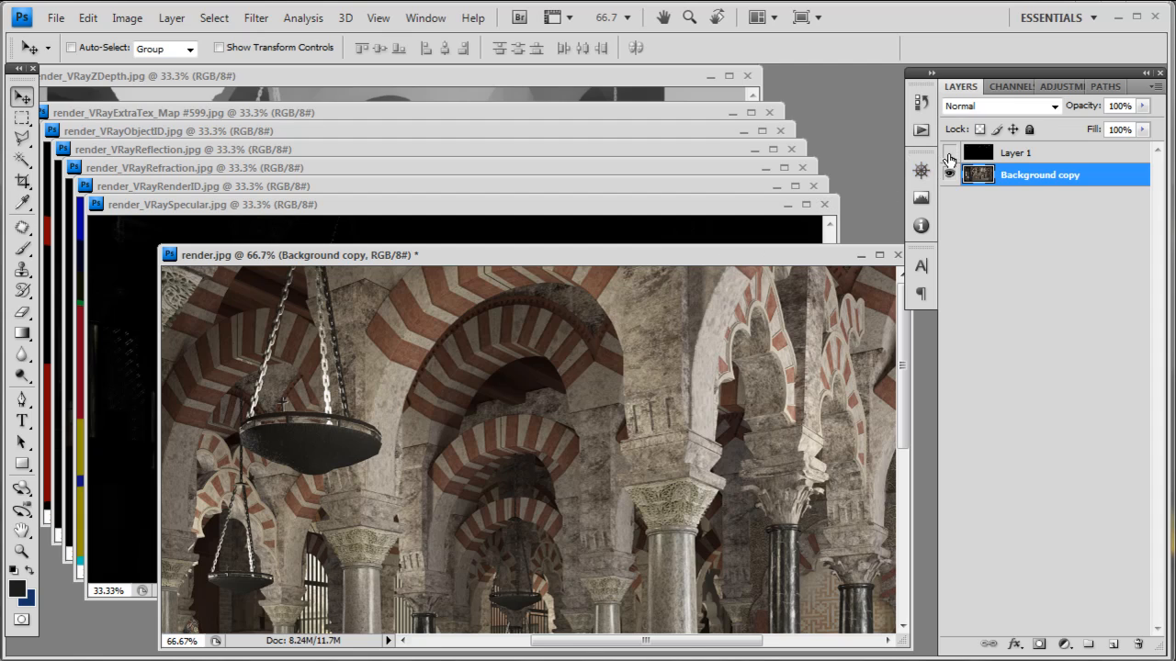
click(949, 153)
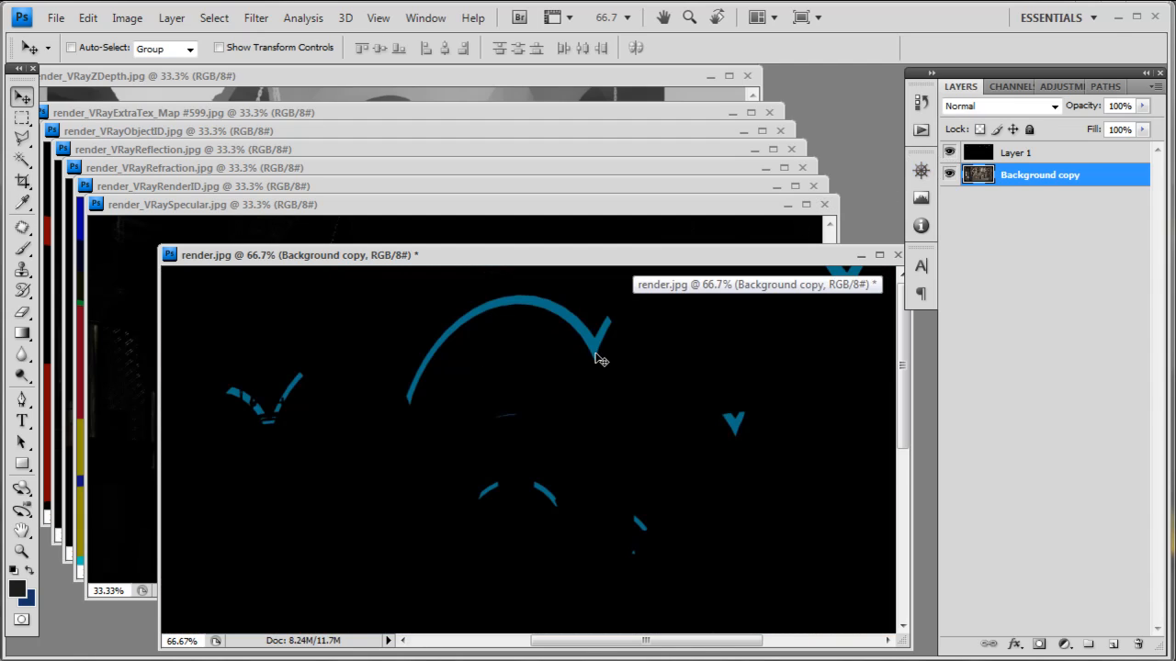
Delete the wire color layer from render.jpg.
key(ctrl+minus)
key(ctrl+minus)
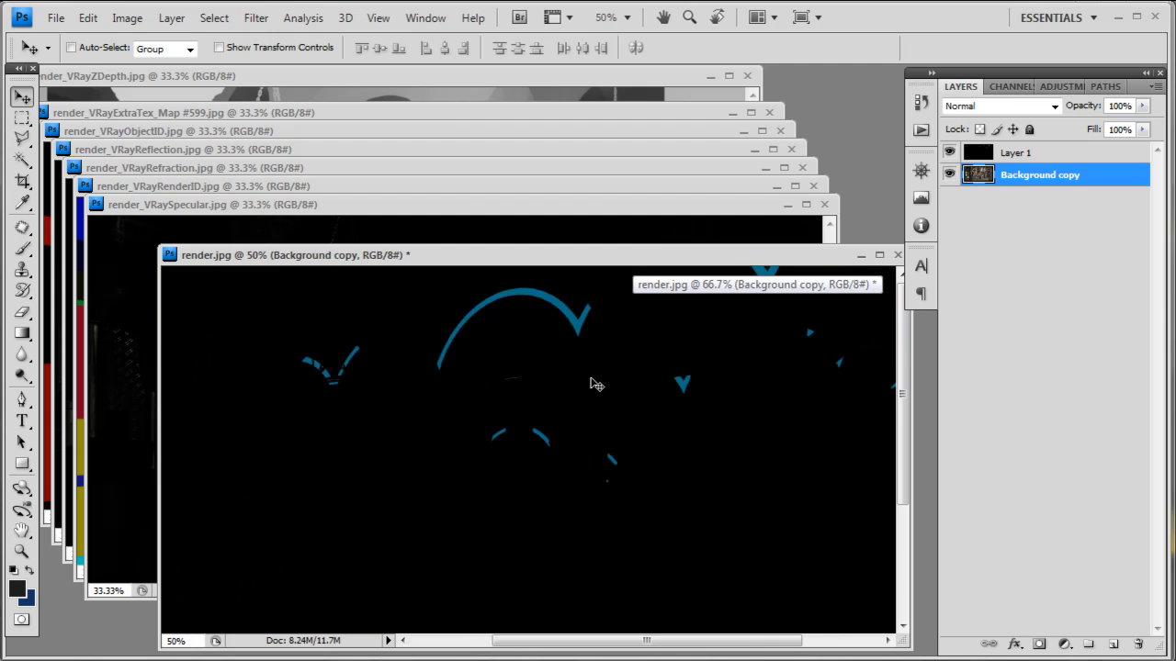
drag(1091, 157, 1139, 645)
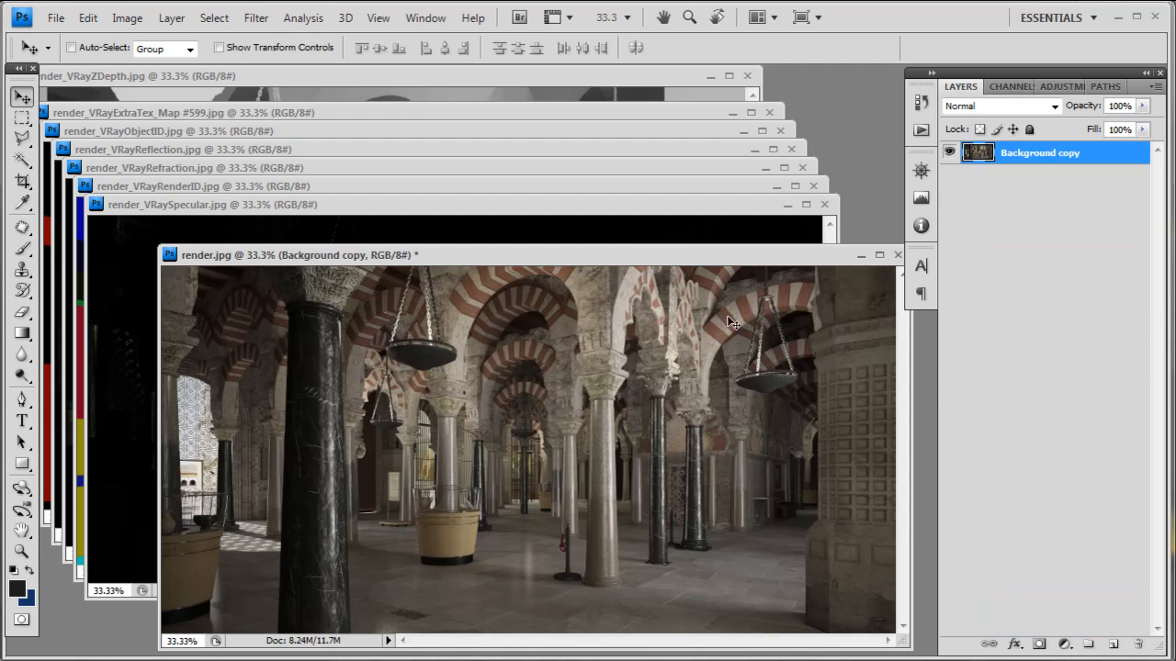
Copy the VRaySpecular pass into render.jpg as a new layer and close the pass file.
click(689, 239)
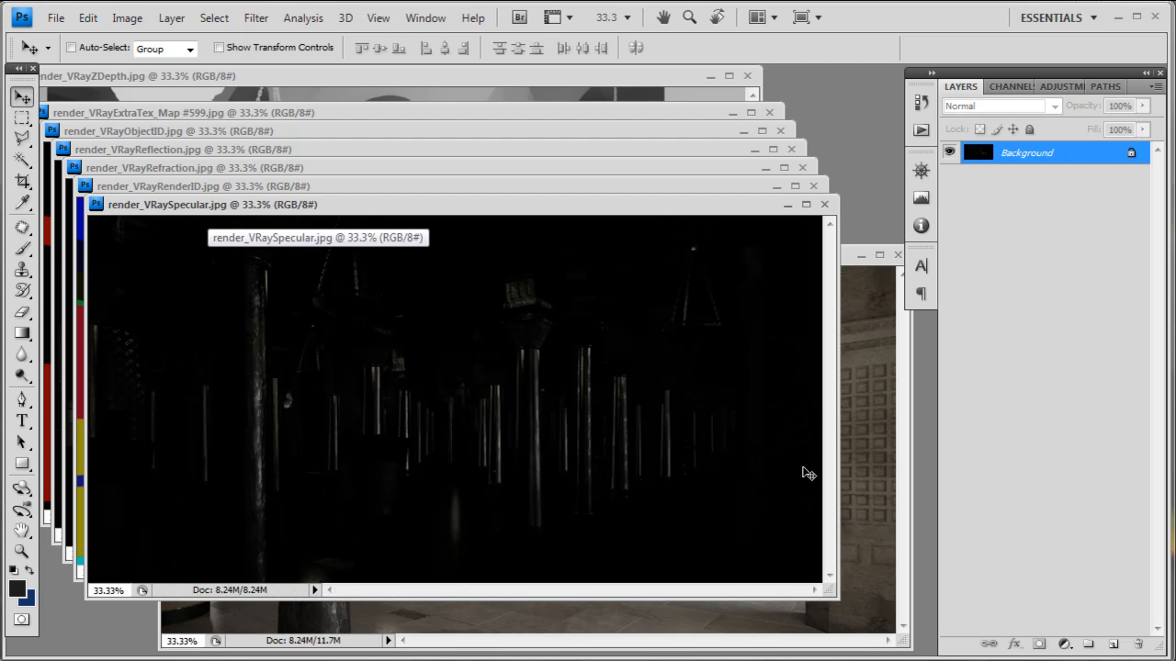
drag(806, 473, 863, 501)
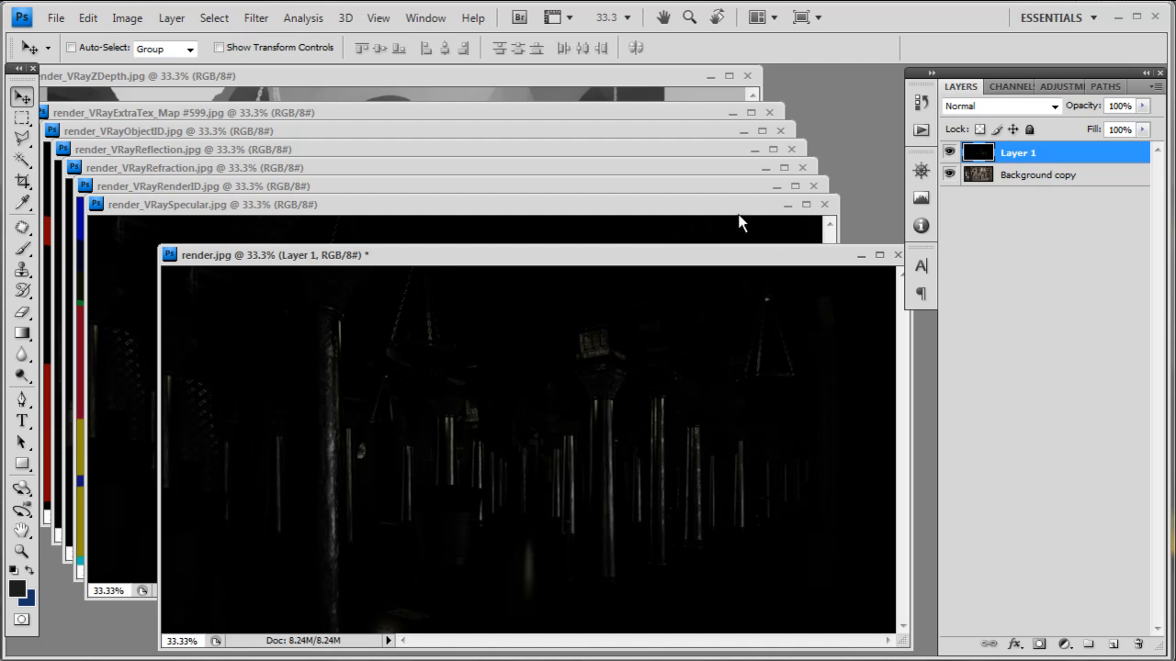
click(774, 217)
click(824, 204)
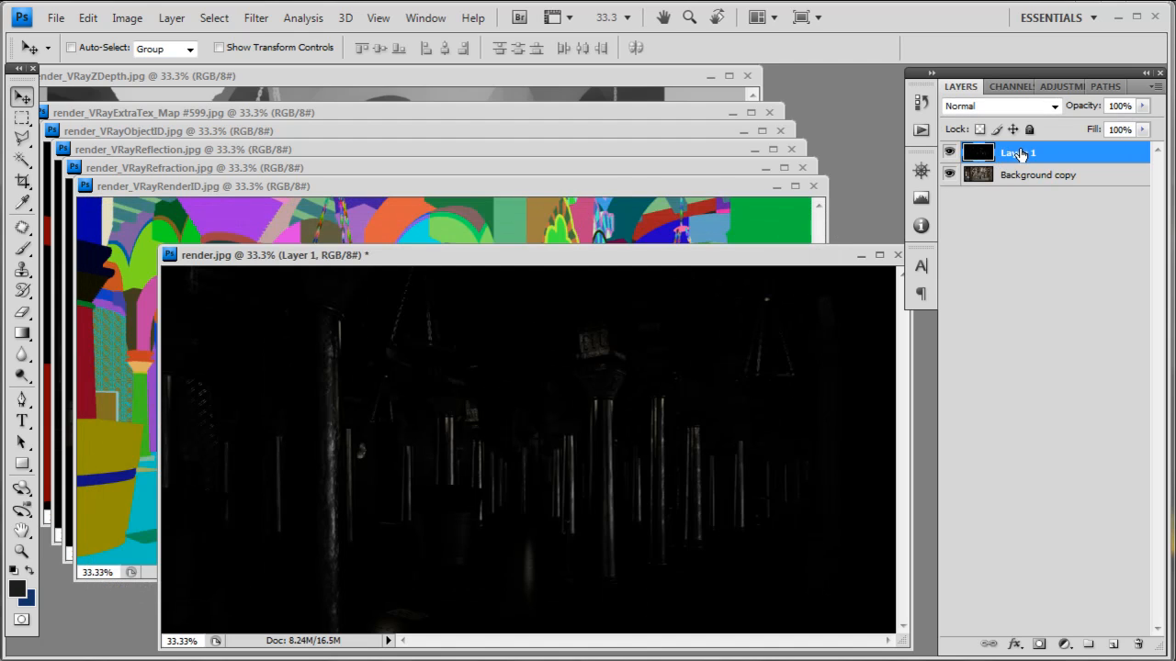
Rename the new pass layer as specular and set its blend mode to Screen.
double_click(1022, 156)
text(specular)
key(Return)
key(ctrl+plus)
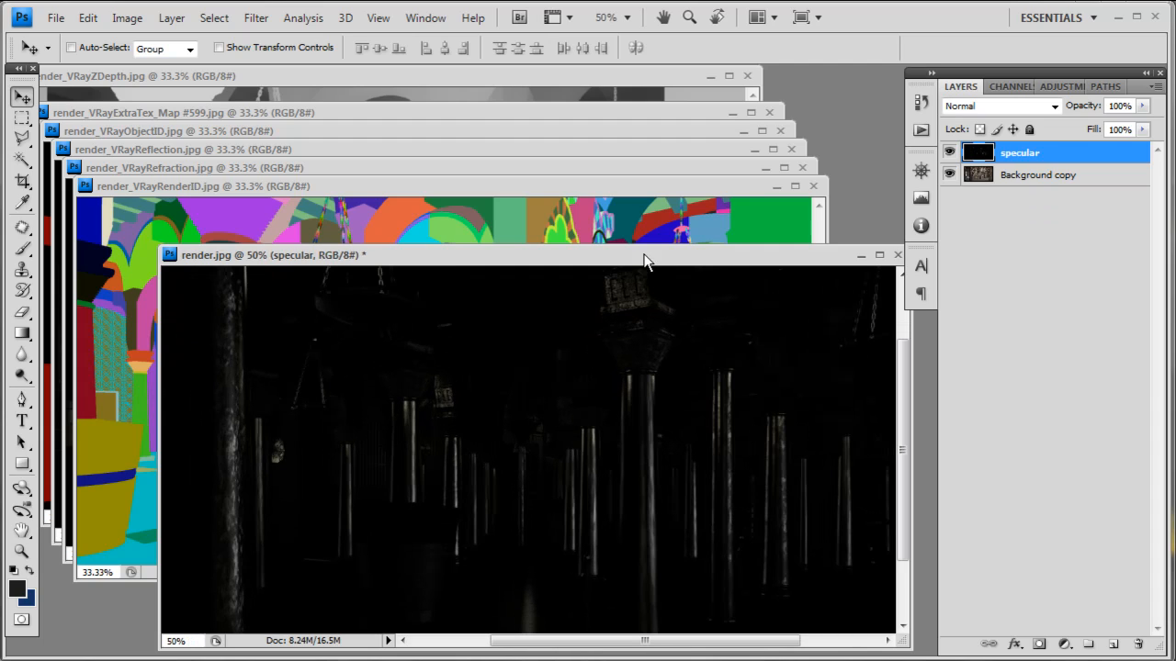
drag(639, 245, 654, 136)
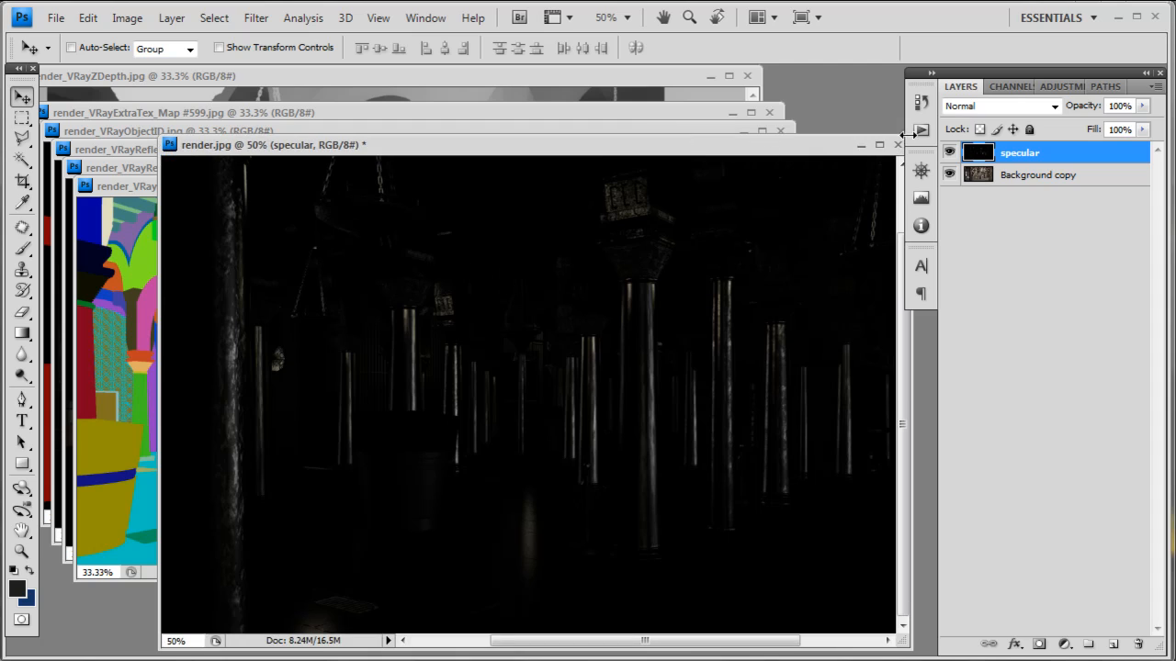
click(1026, 107)
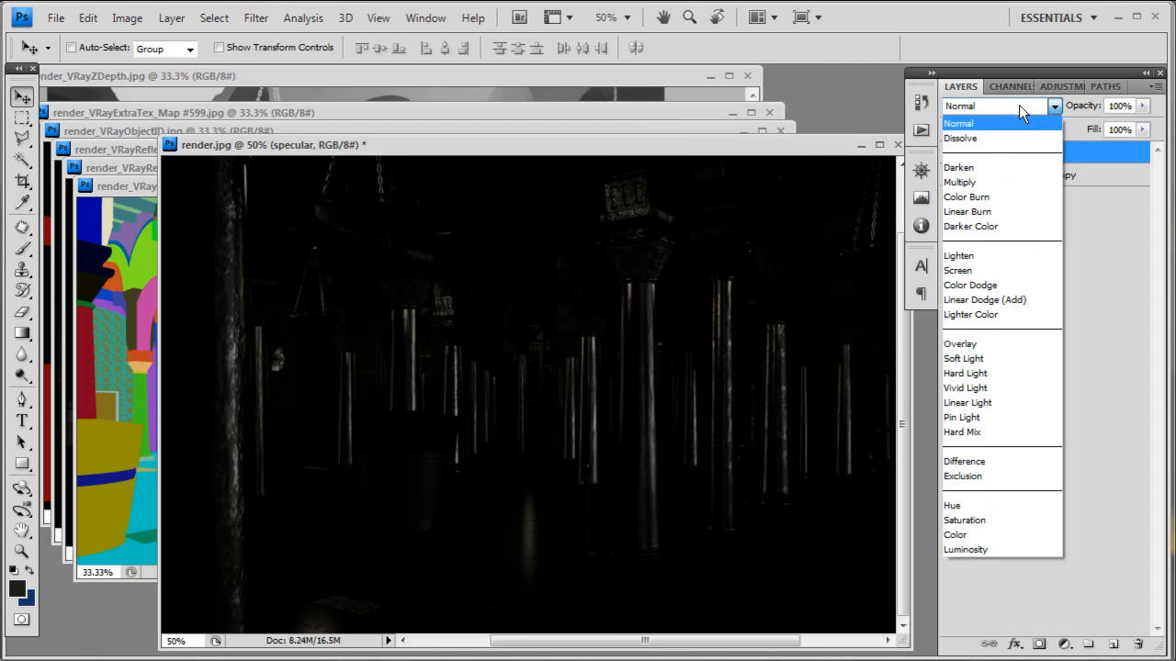
click(971, 270)
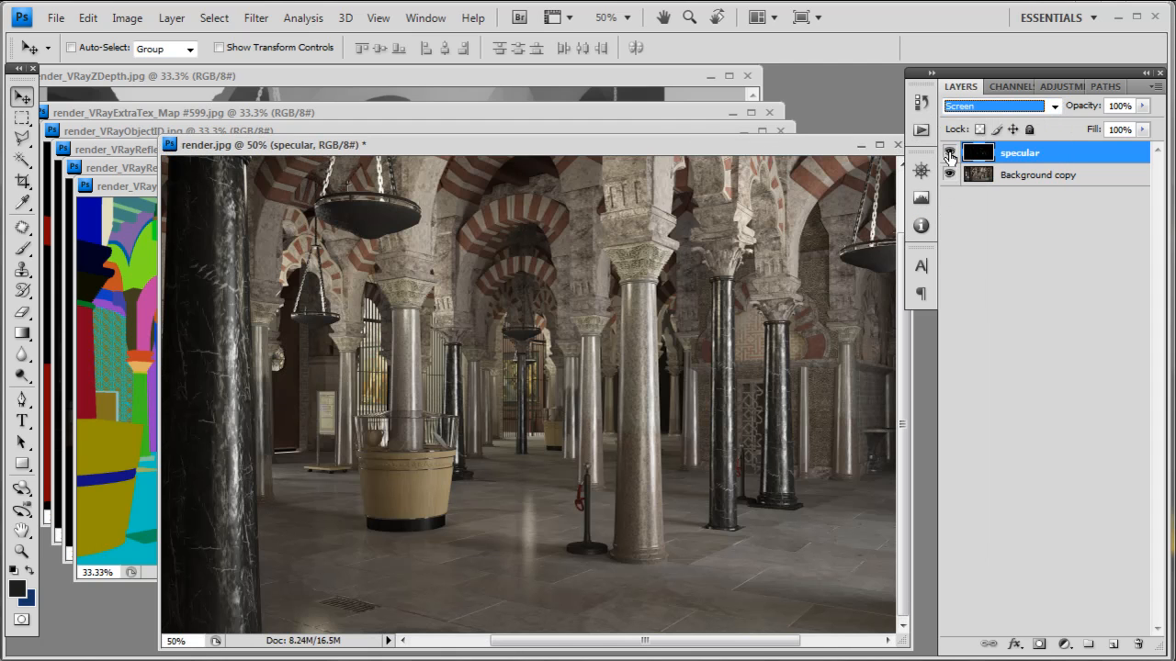
Toggle the specular layer's visibility to compare the highlights on the columns and floor.
key(ctrl+plus)
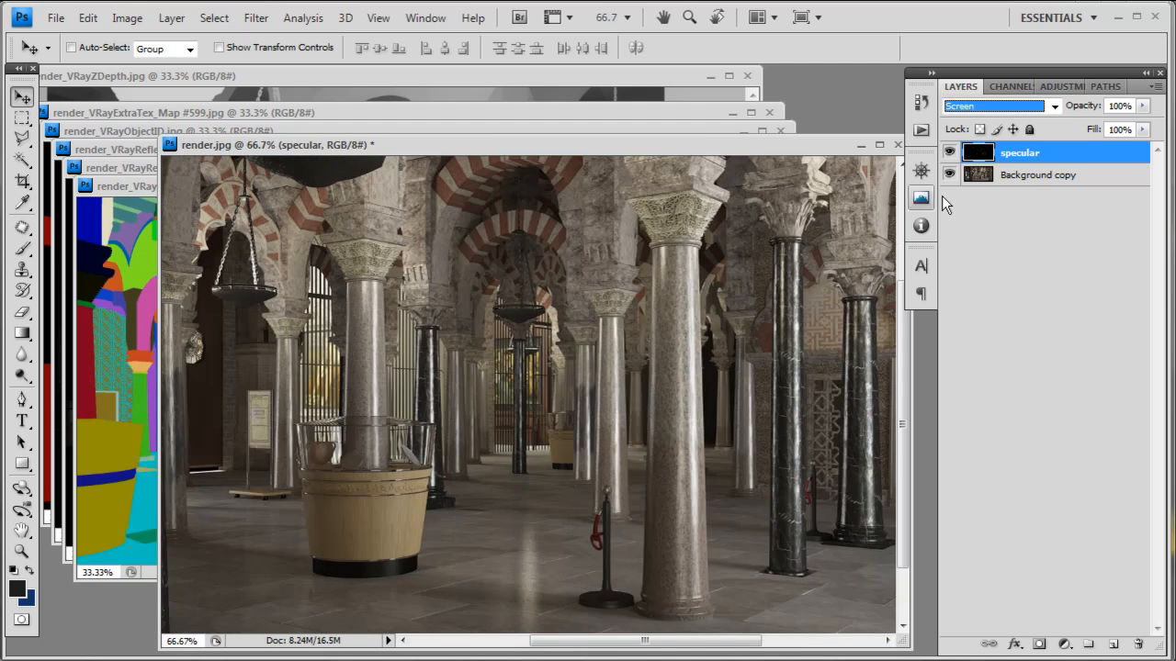
click(949, 154)
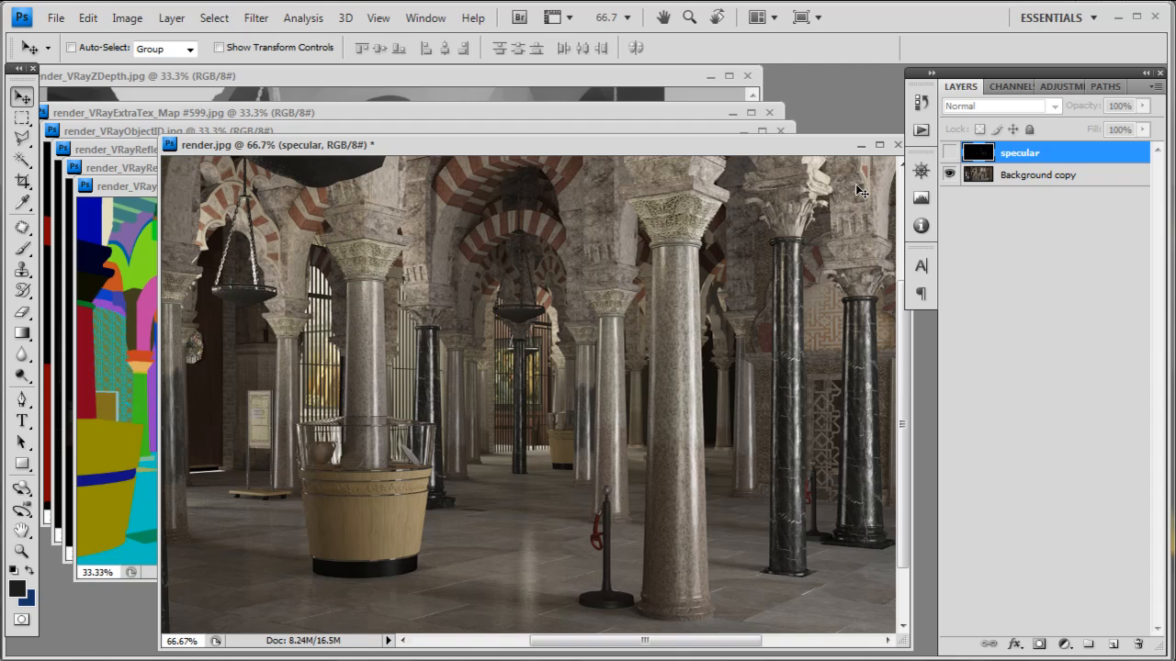
click(950, 154)
click(951, 153)
drag(532, 588, 535, 514)
click(951, 154)
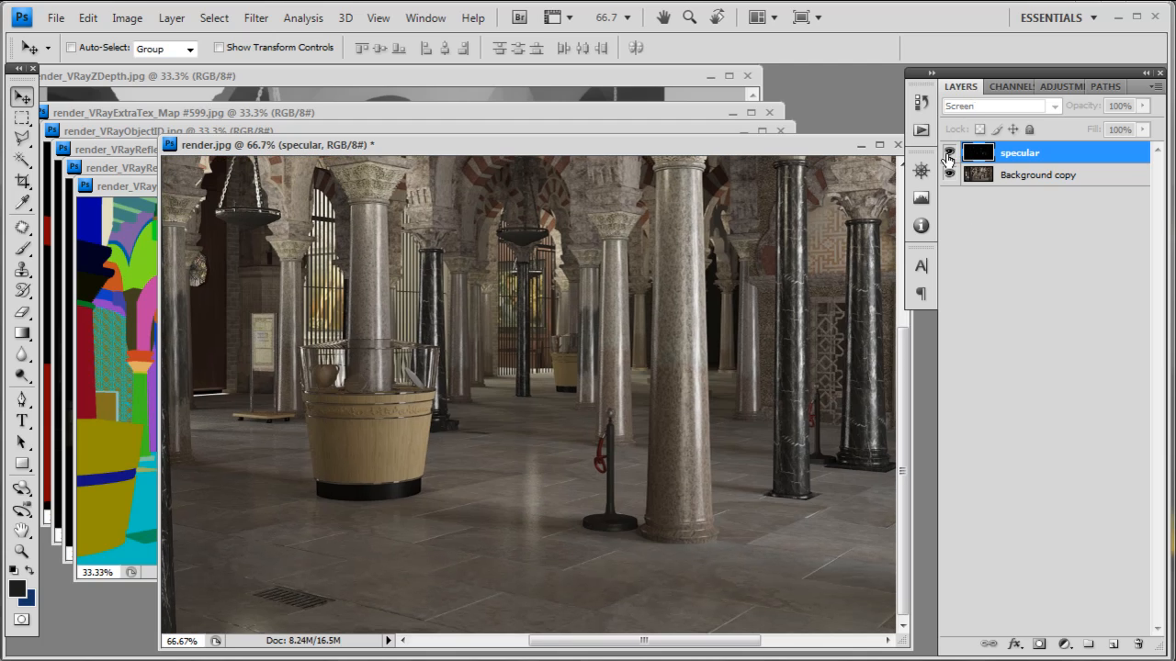
drag(494, 536, 627, 467)
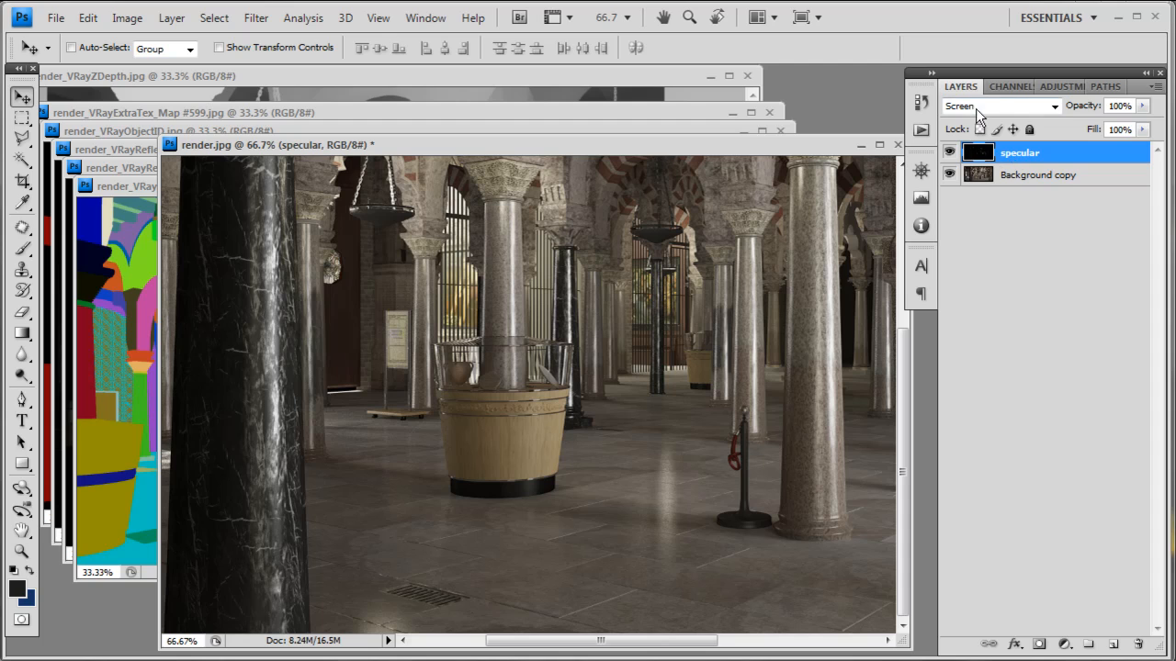
Delete the specular layer from render.jpg.
key(ctrl+minus)
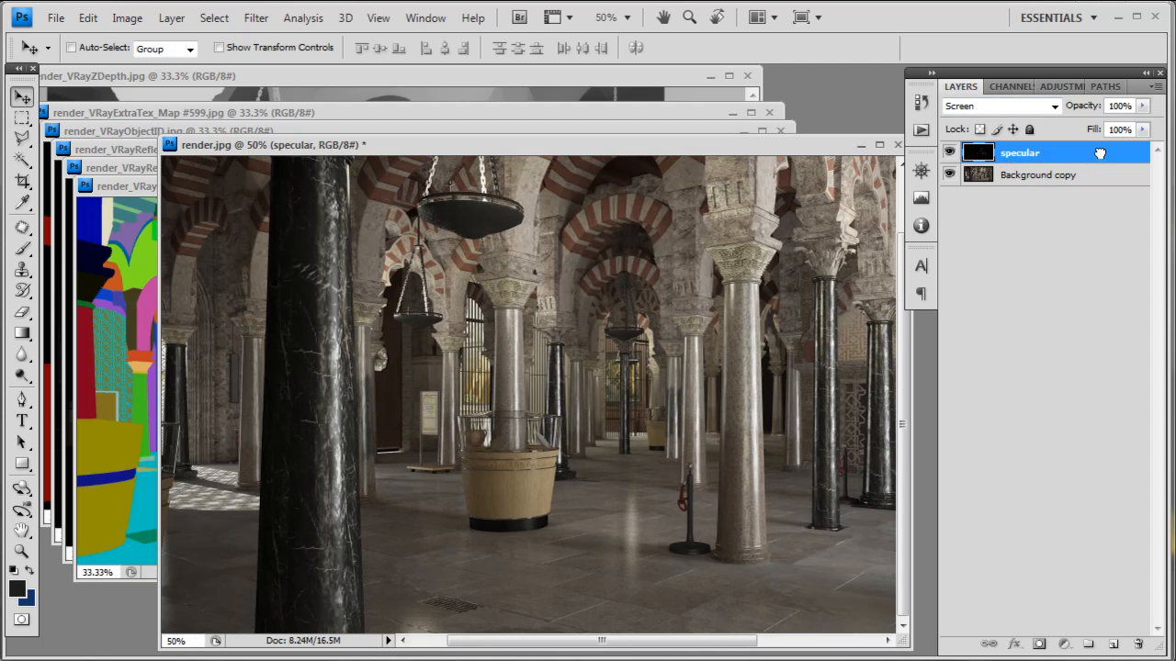
drag(1093, 158, 1137, 644)
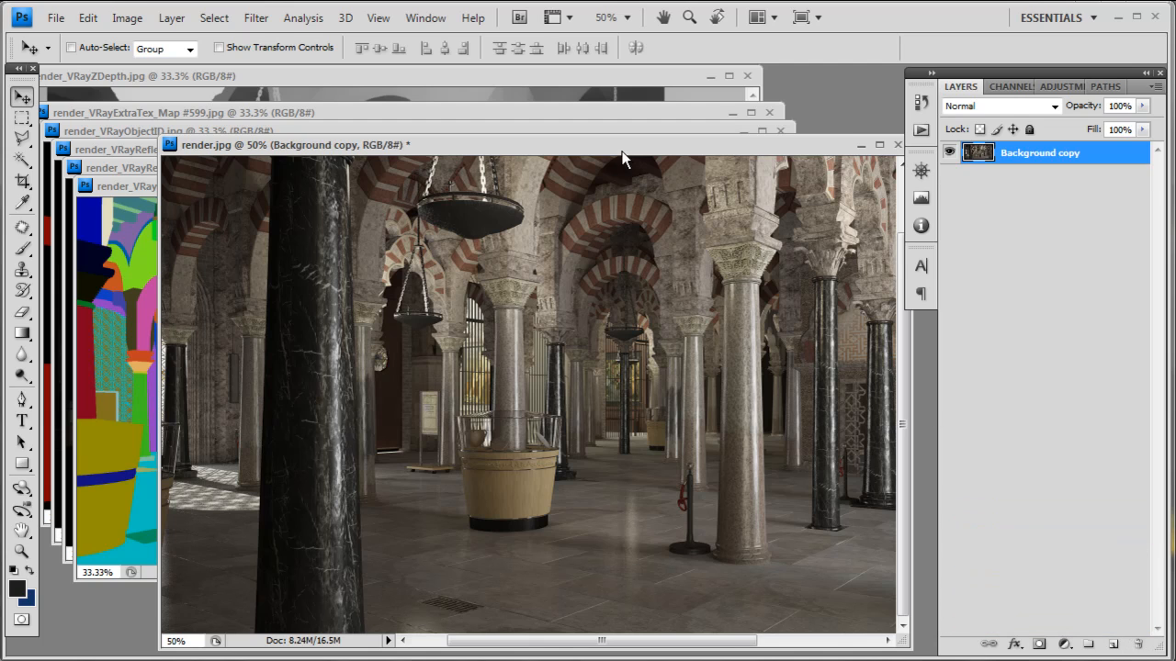
Bring the VRayRenderID pass to the front and reposition its window so part of render.jpg remains visible.
click(136, 304)
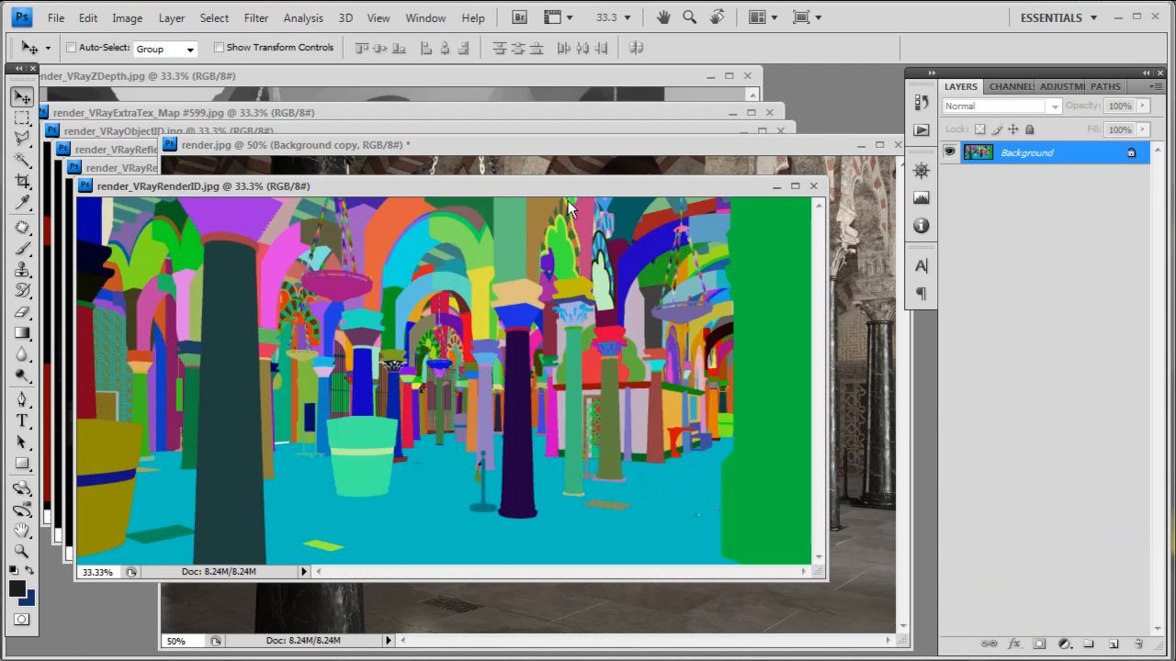
drag(579, 183, 555, 239)
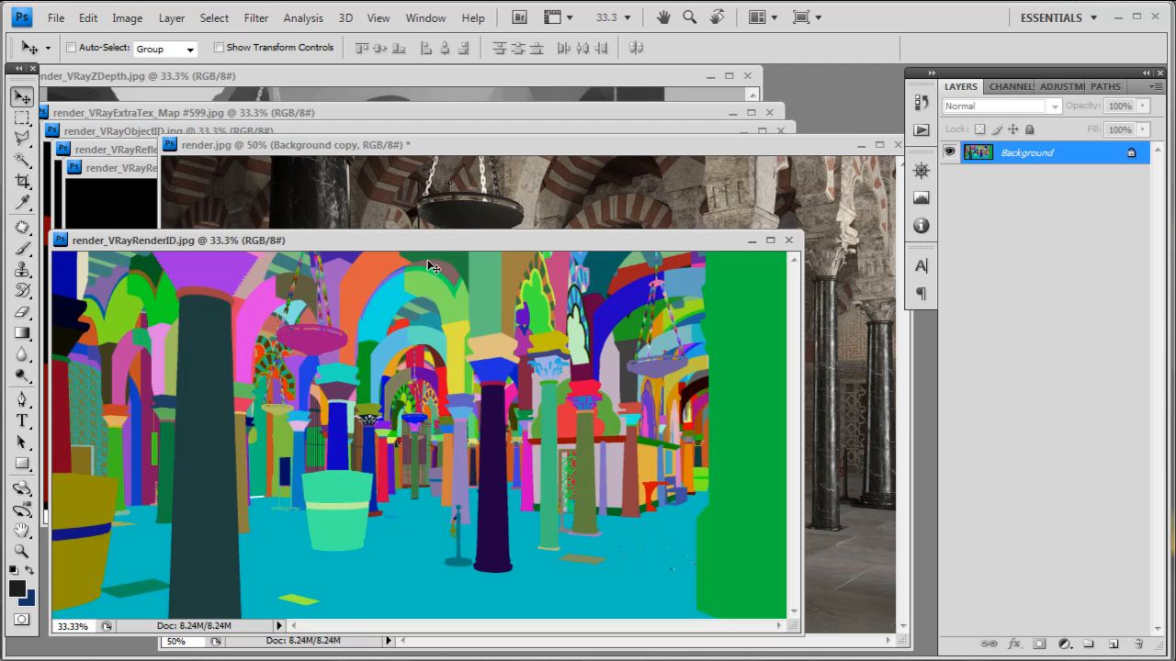
drag(432, 241, 444, 245)
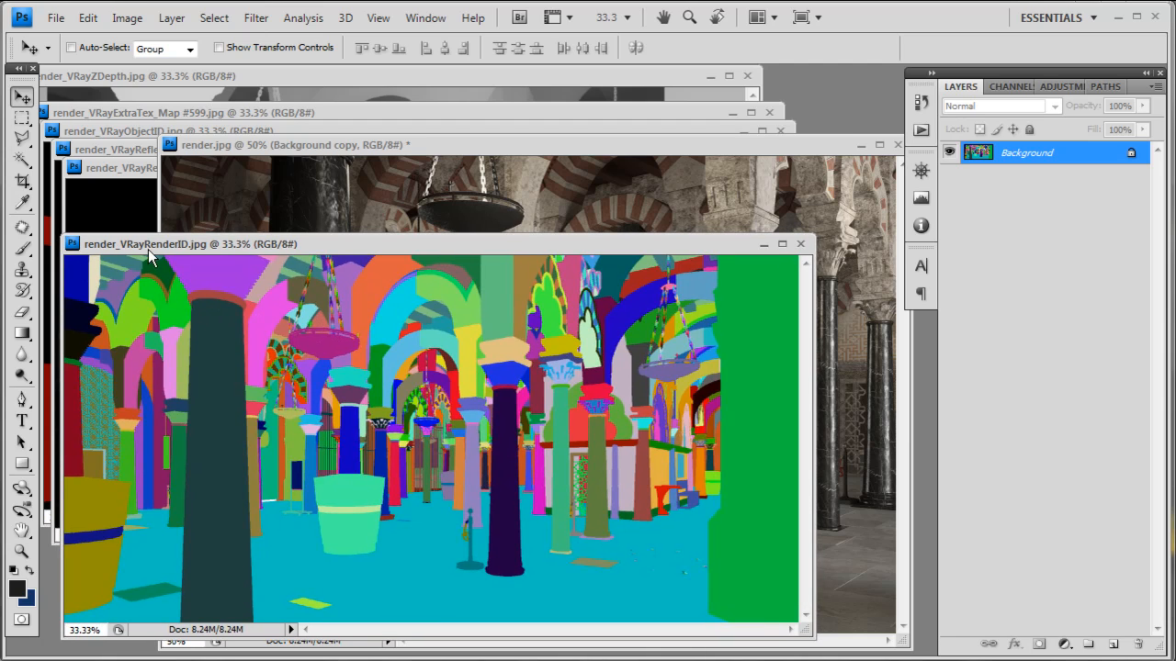